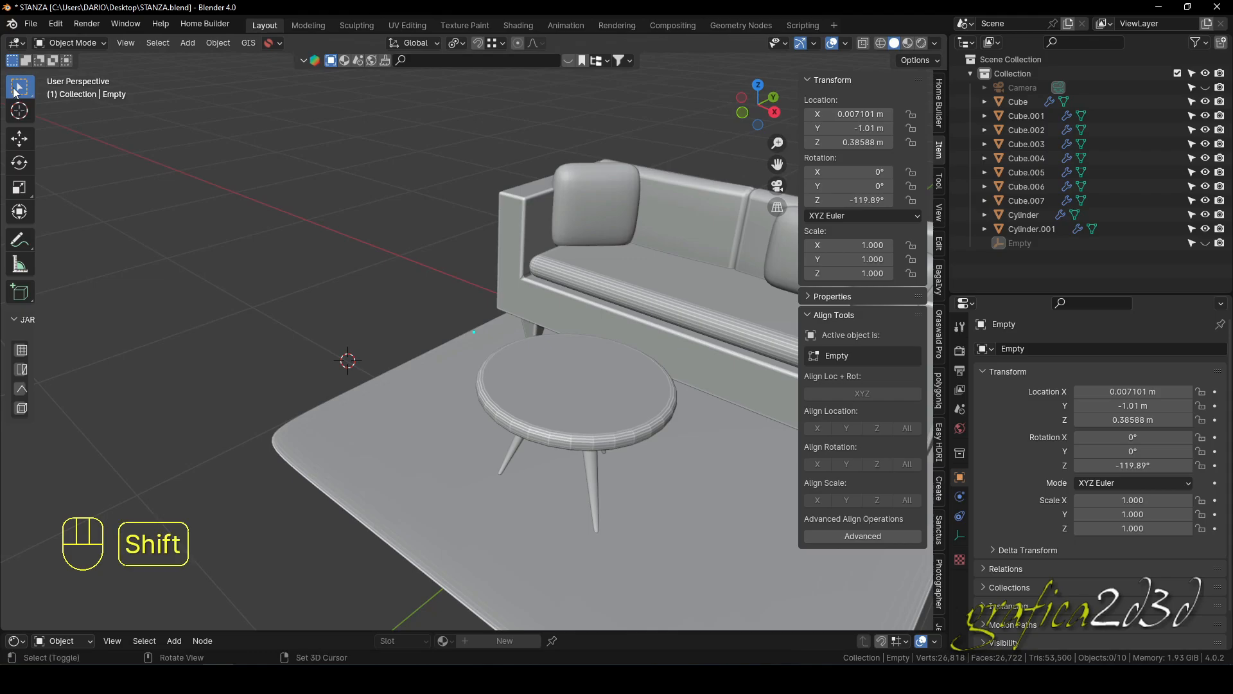
Add a cube mesh to the scene at the 3D cursor.
key("shift+a")
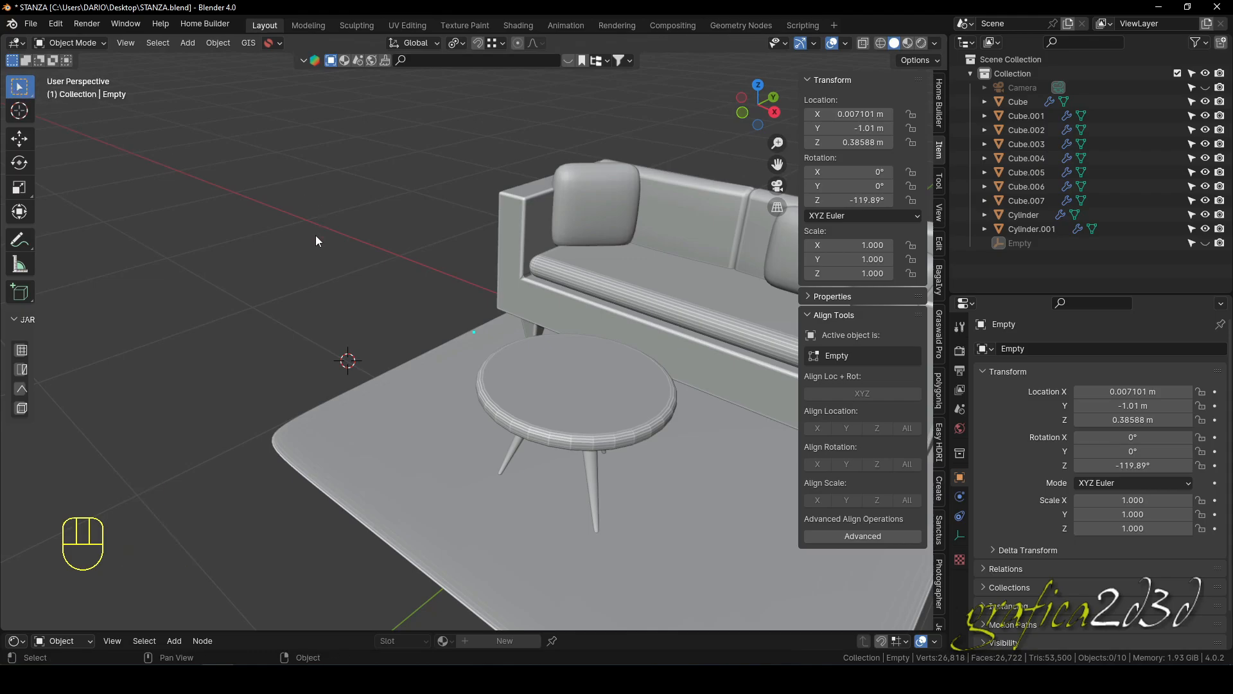
key("shift+a")
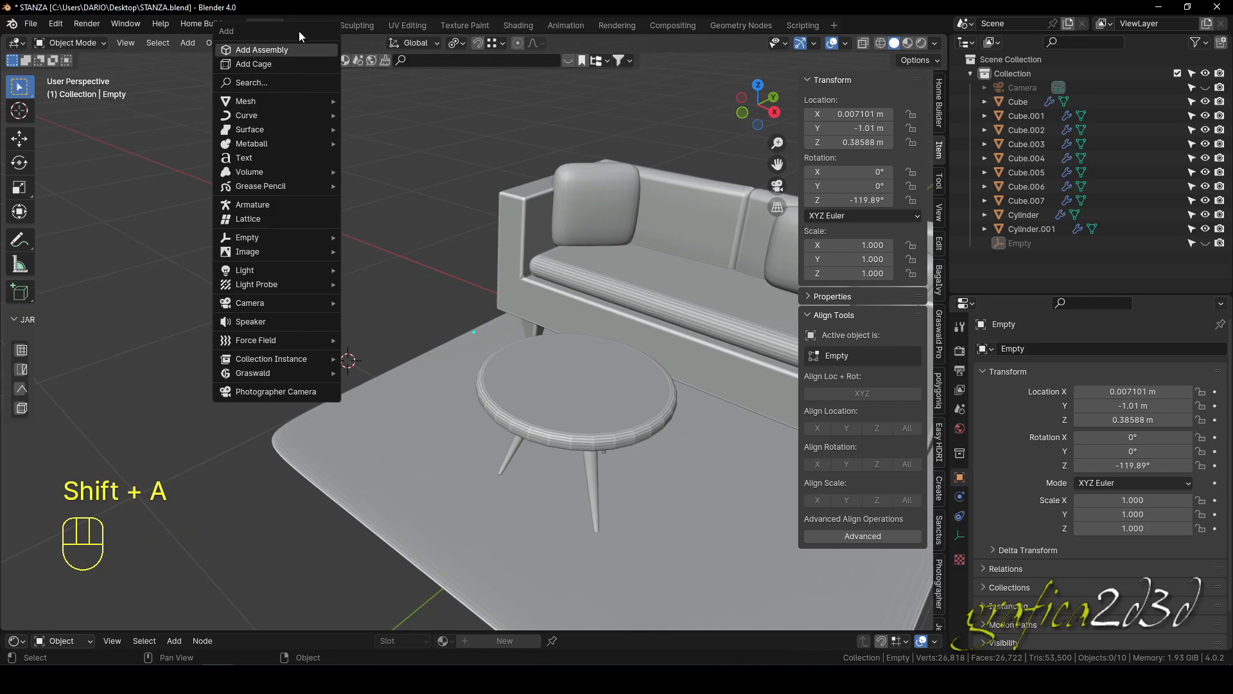
mouse_move(291, 100)
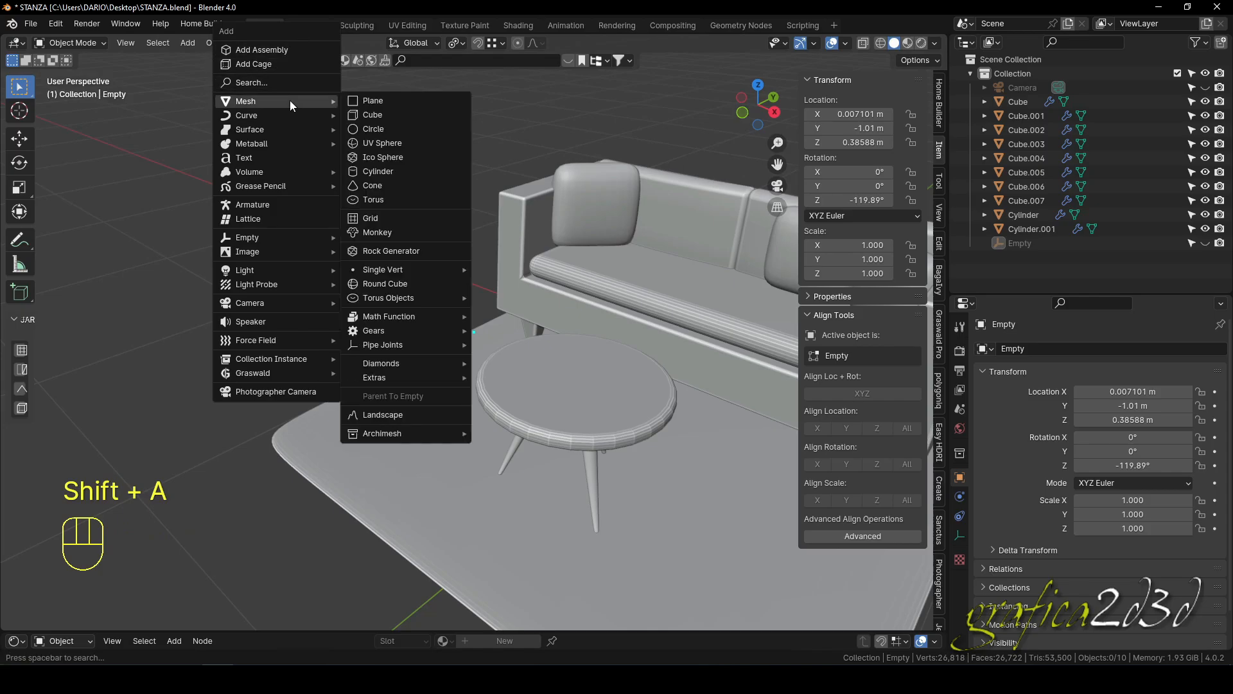
left_click(371, 116)
scroll(412, 371, "down", 5)
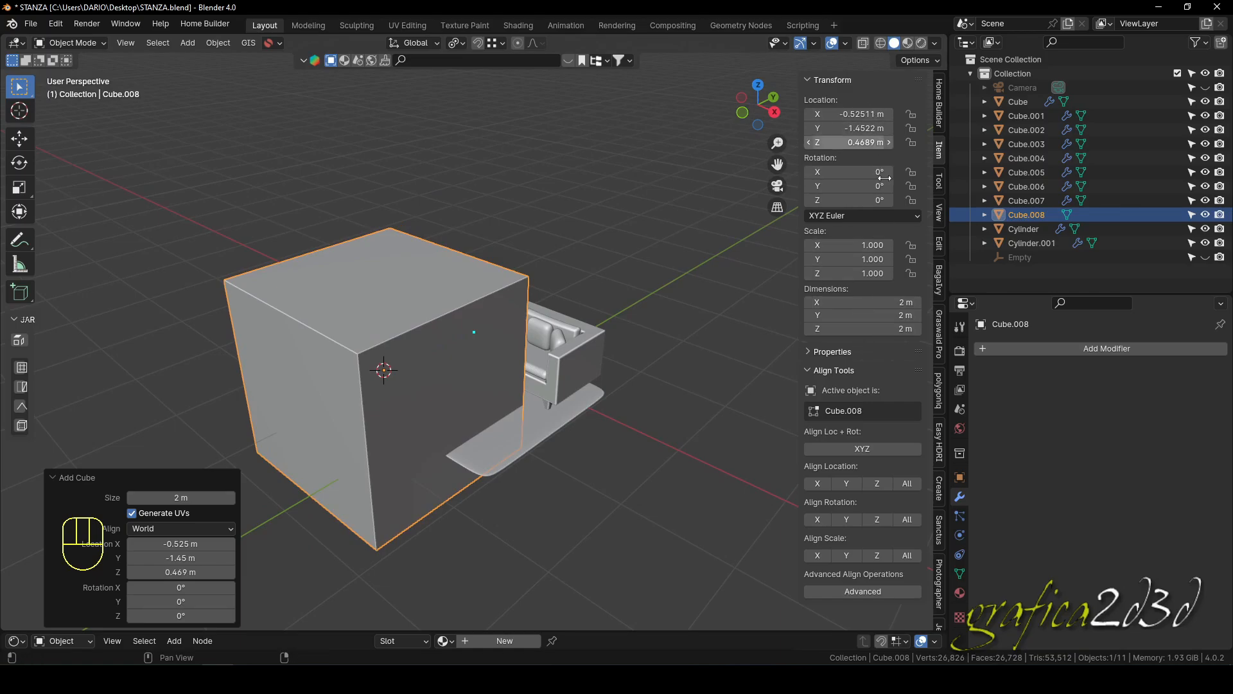
Set the new cube's X, Y and Z dimensions to 0.6 m each.
left_click(891, 301)
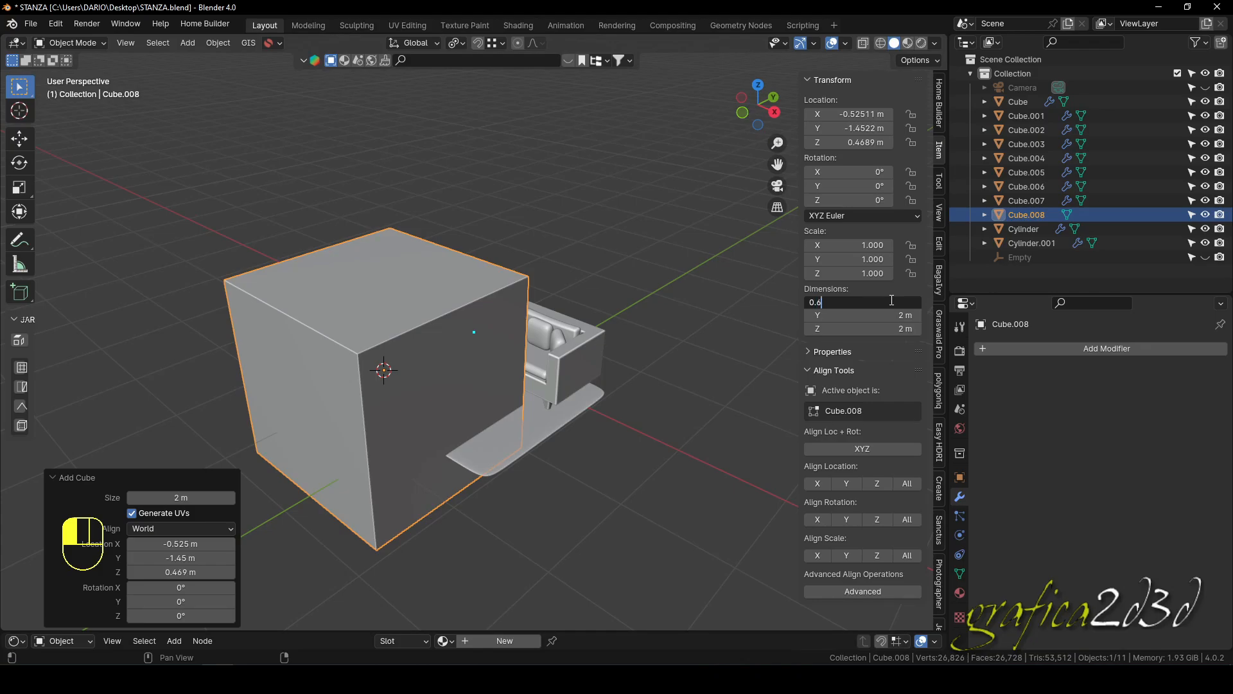
key("Return")
left_click(892, 316)
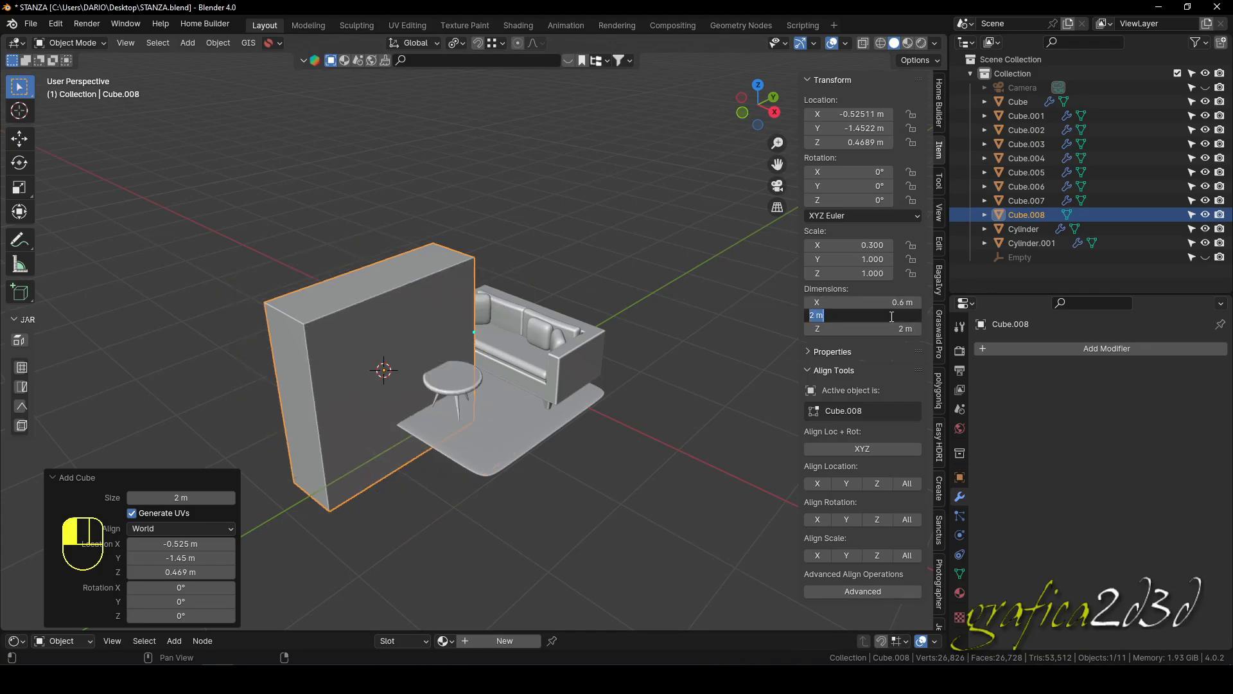
type("0.6")
key("Return")
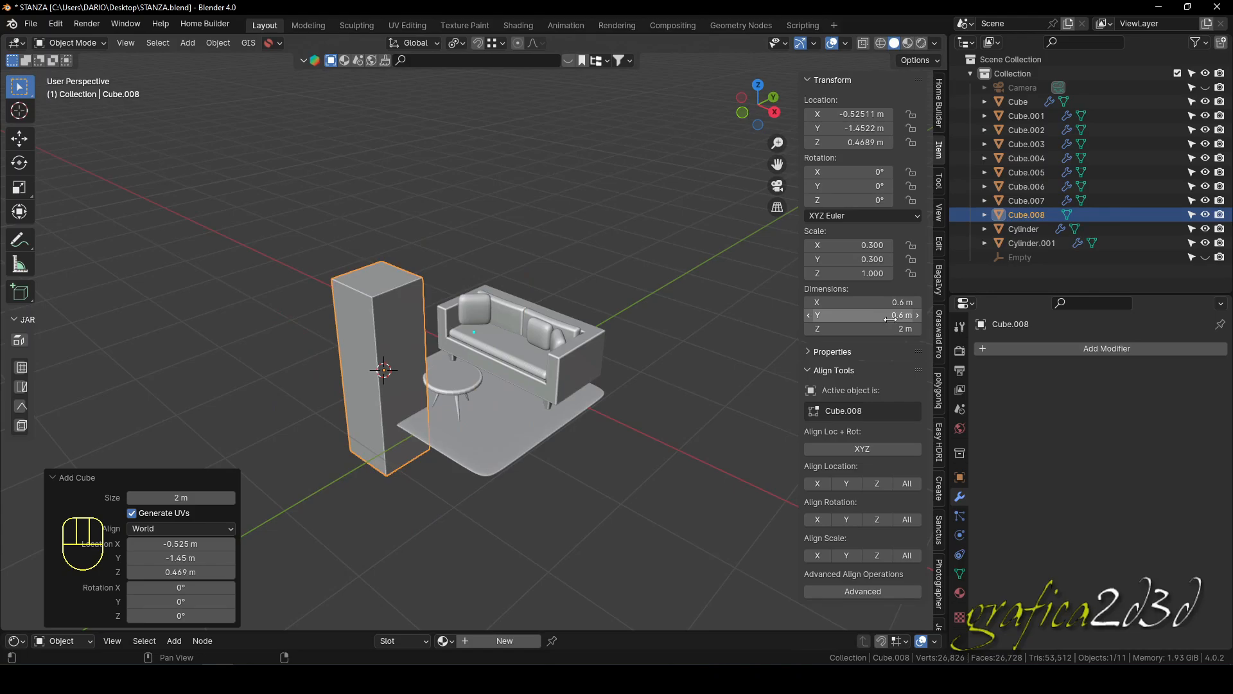
left_click(892, 329)
type("0")
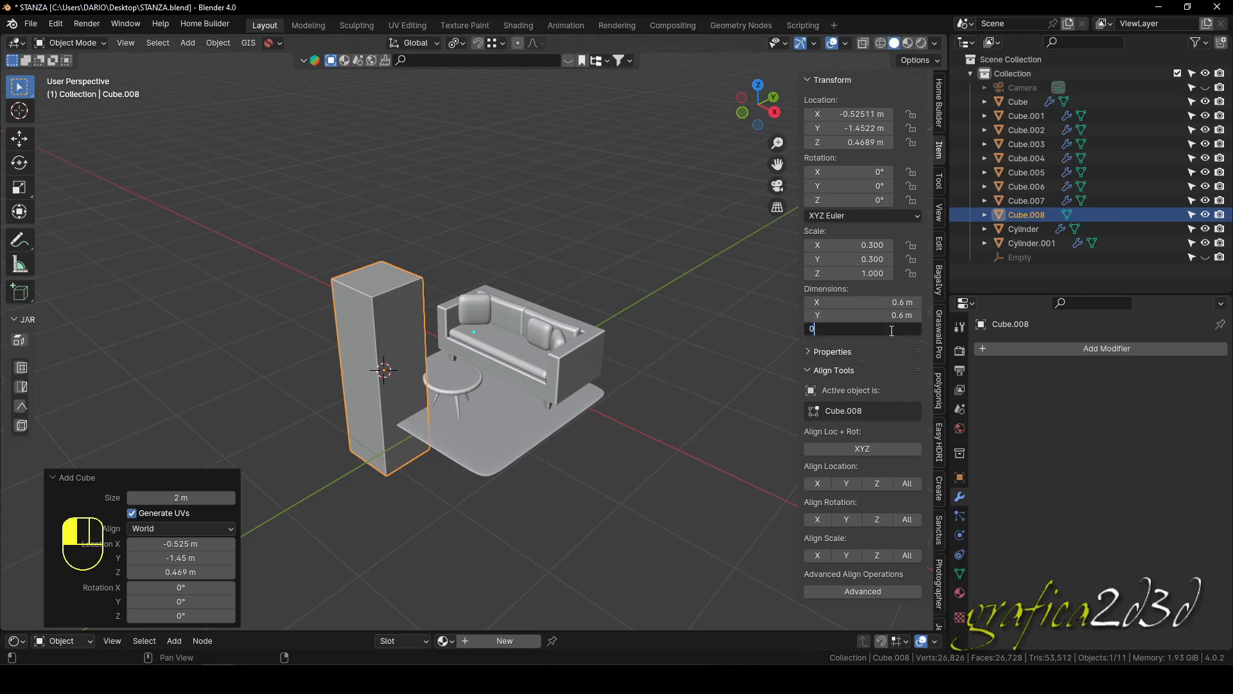
type(".6")
key("Return")
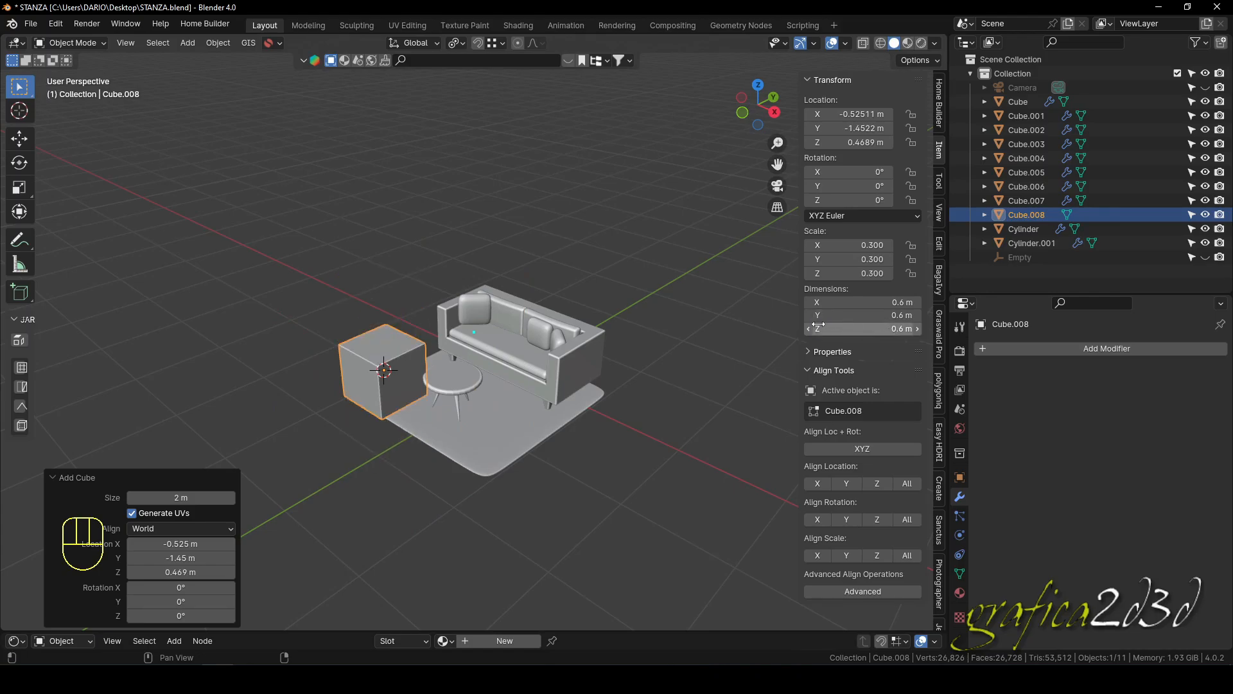
Flatten the cube by setting its Z dimension to 0.2 m.
scroll(379, 359, "up", 6)
middle_click_drag(379, 358, 389, 304)
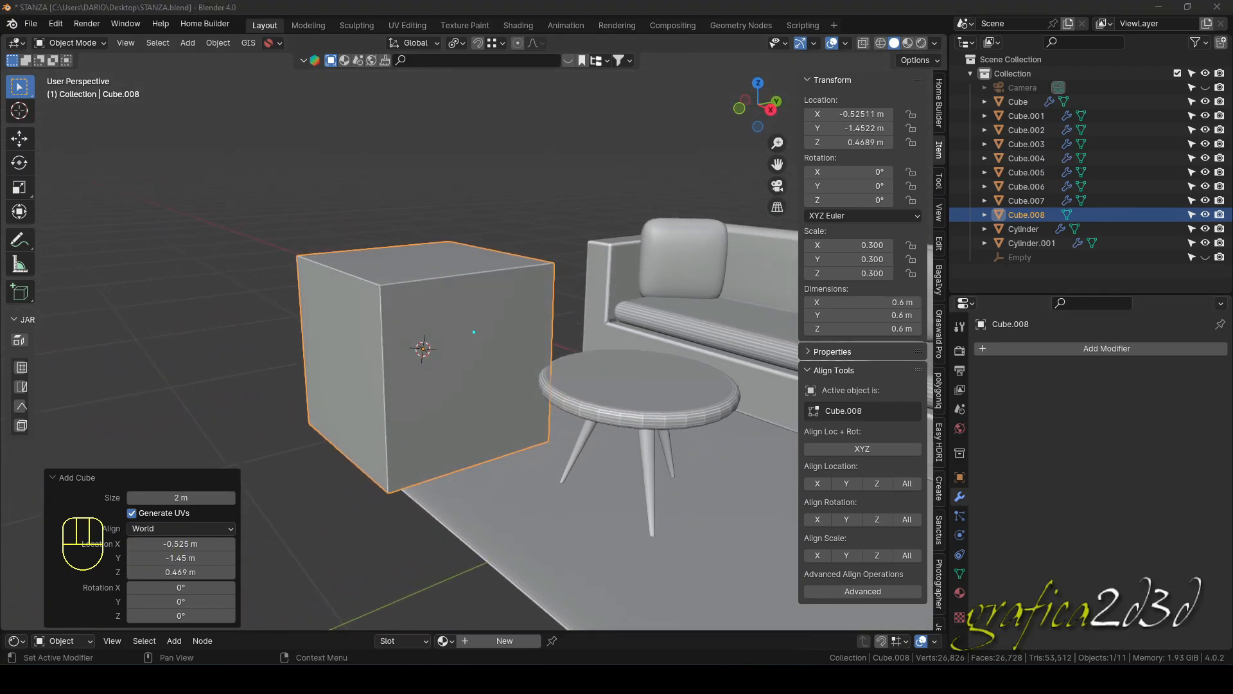
middle_click_drag(394, 388, 325, 260)
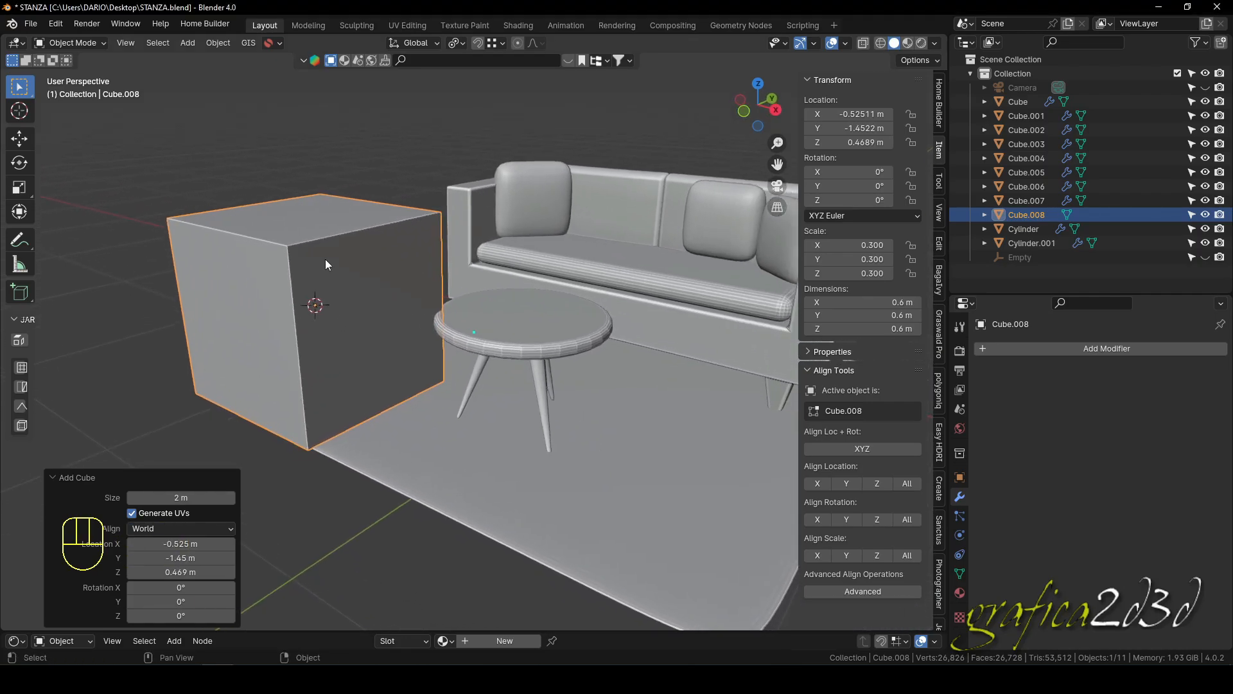
scroll(325, 259, "up", 2)
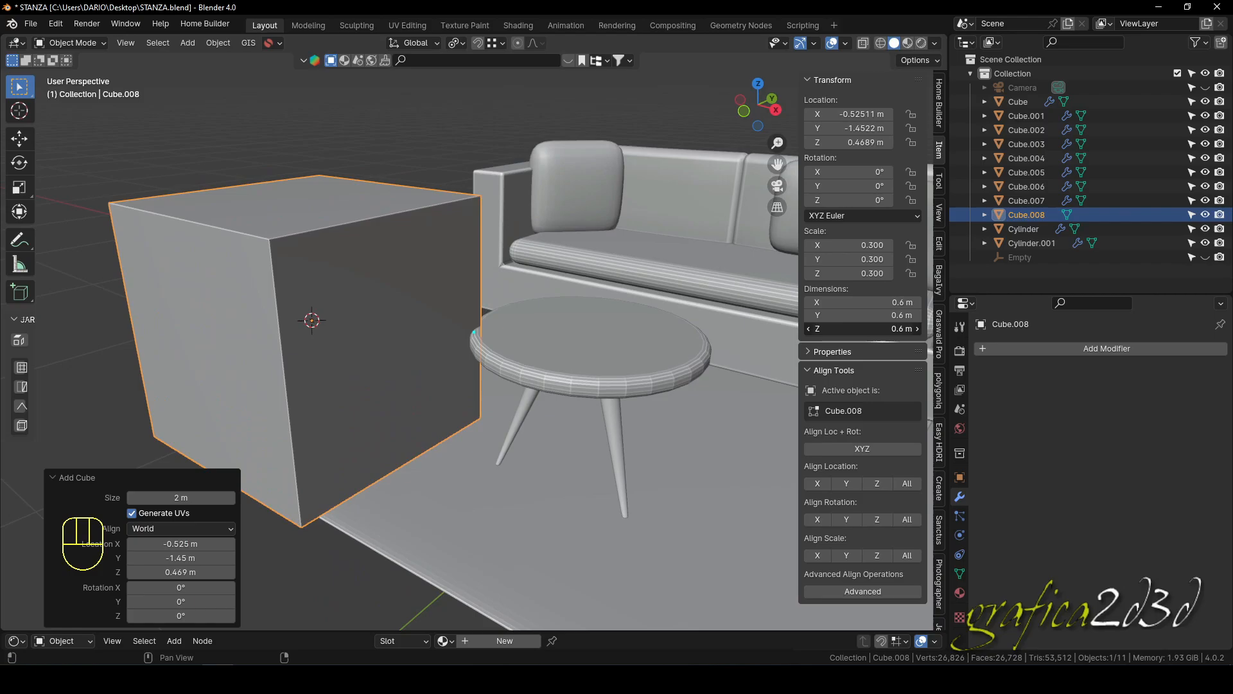
left_click(891, 329)
type("0.2")
key("Return")
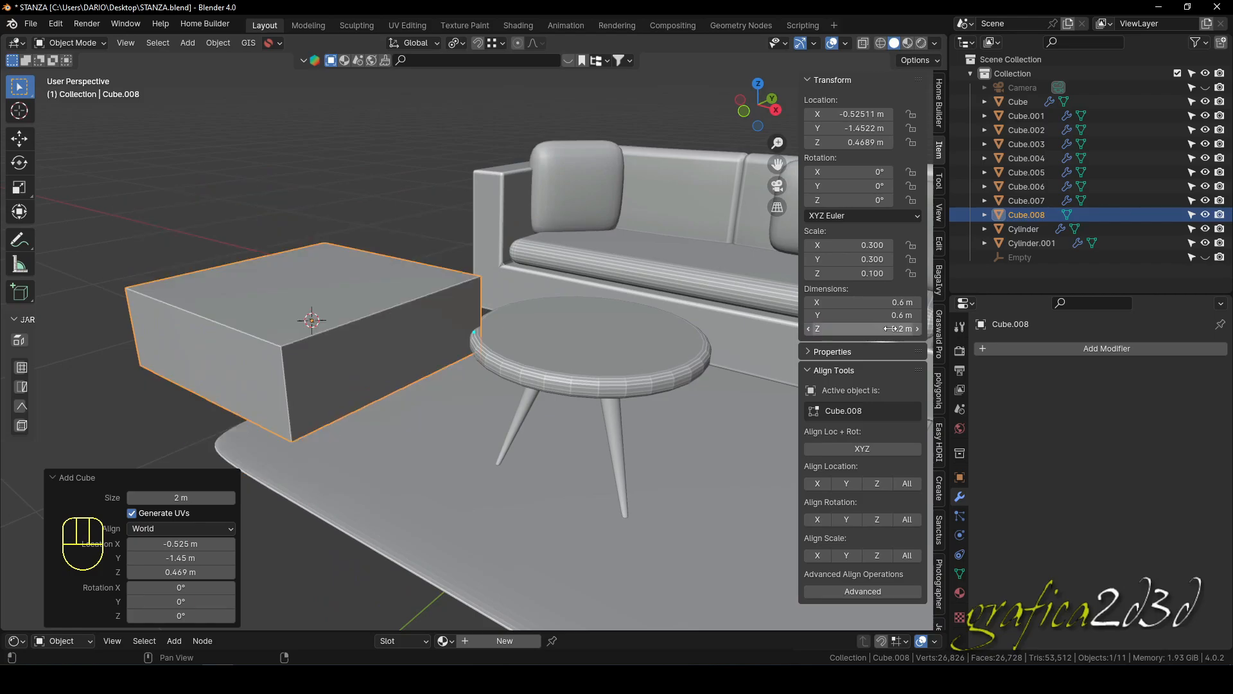
Set the block's Z dimension to 0.15 m, keeping its X and Y dimensions.
middle_click_drag(476, 295, 391, 353)
scroll(426, 340, "down", 3)
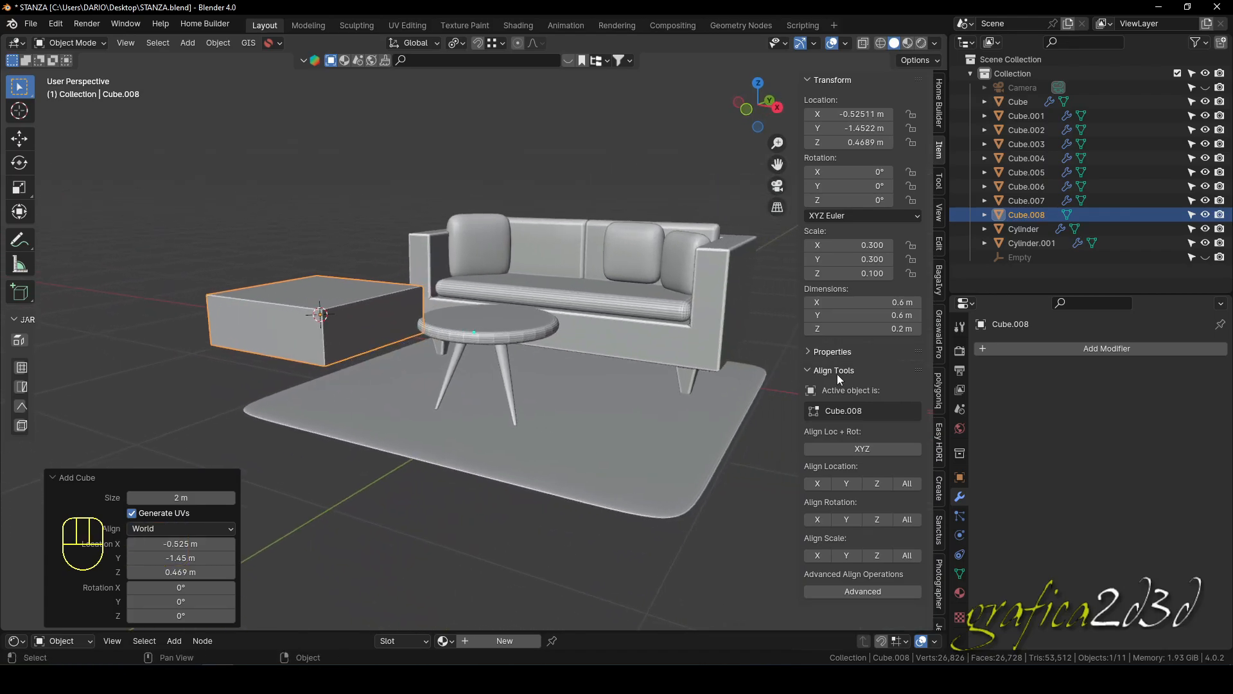
left_click(887, 329)
type("0.")
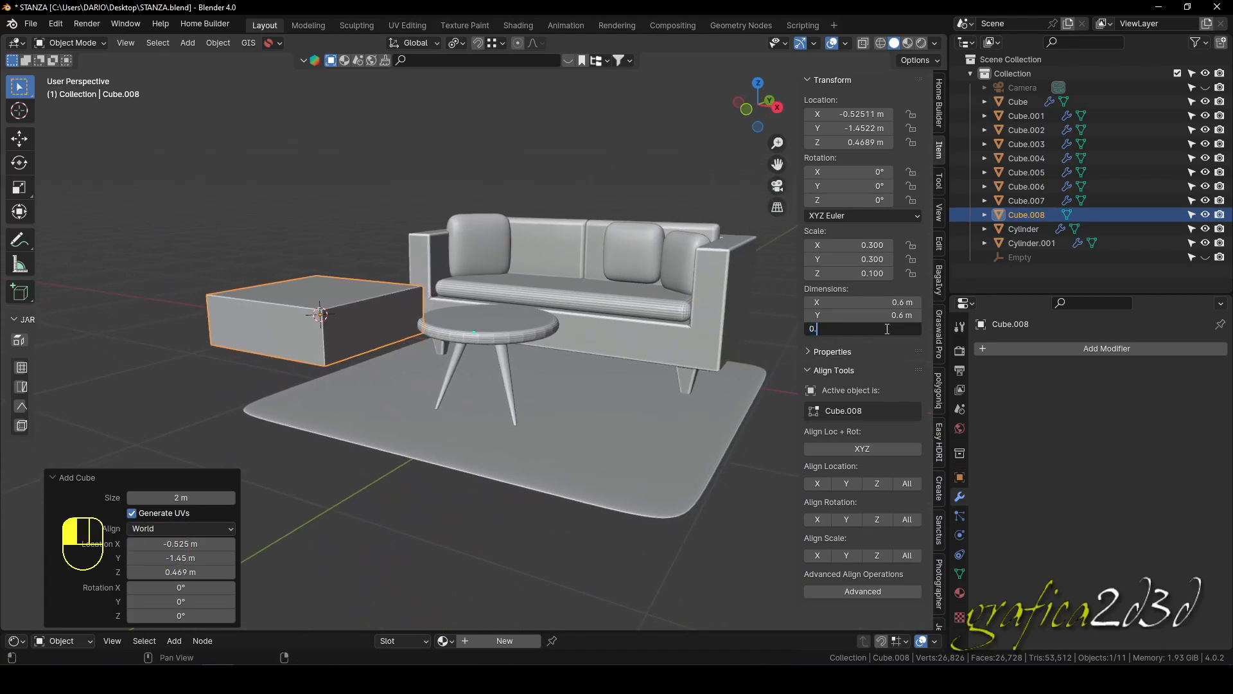
type("15")
key("Return")
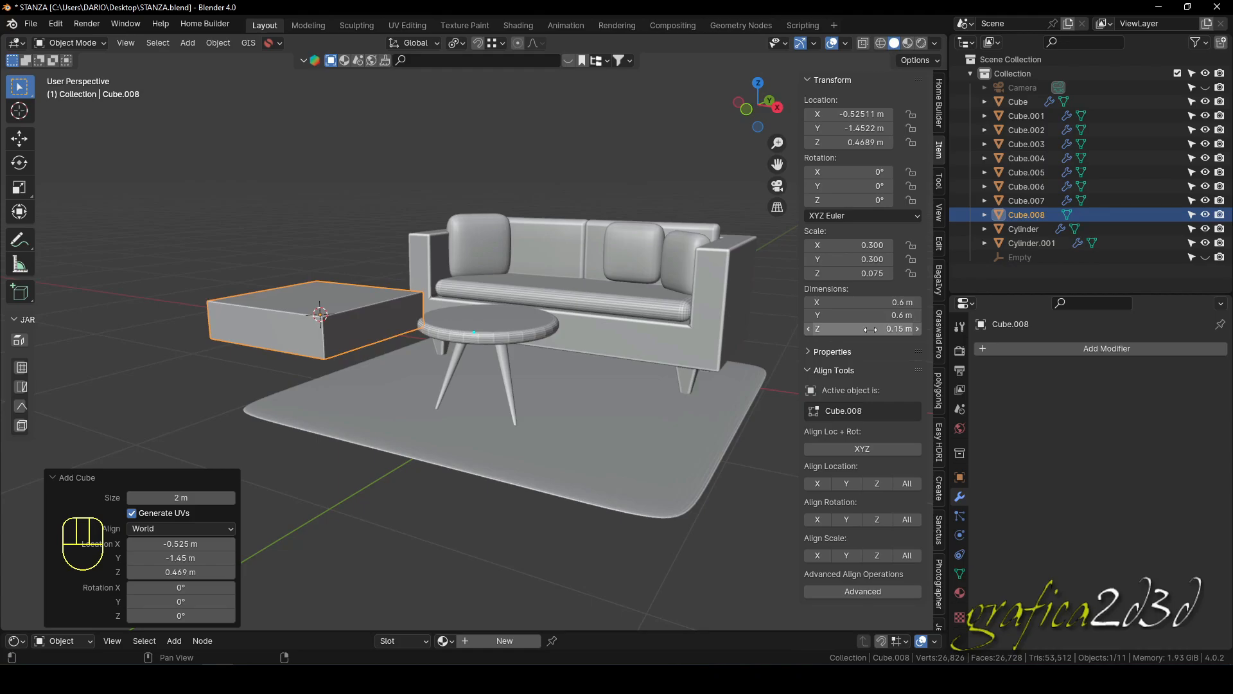
Move the block down about 0.21 m along Z, level with the sofa's base in front view.
middle_click_drag(404, 307, 468, 272, "shift")
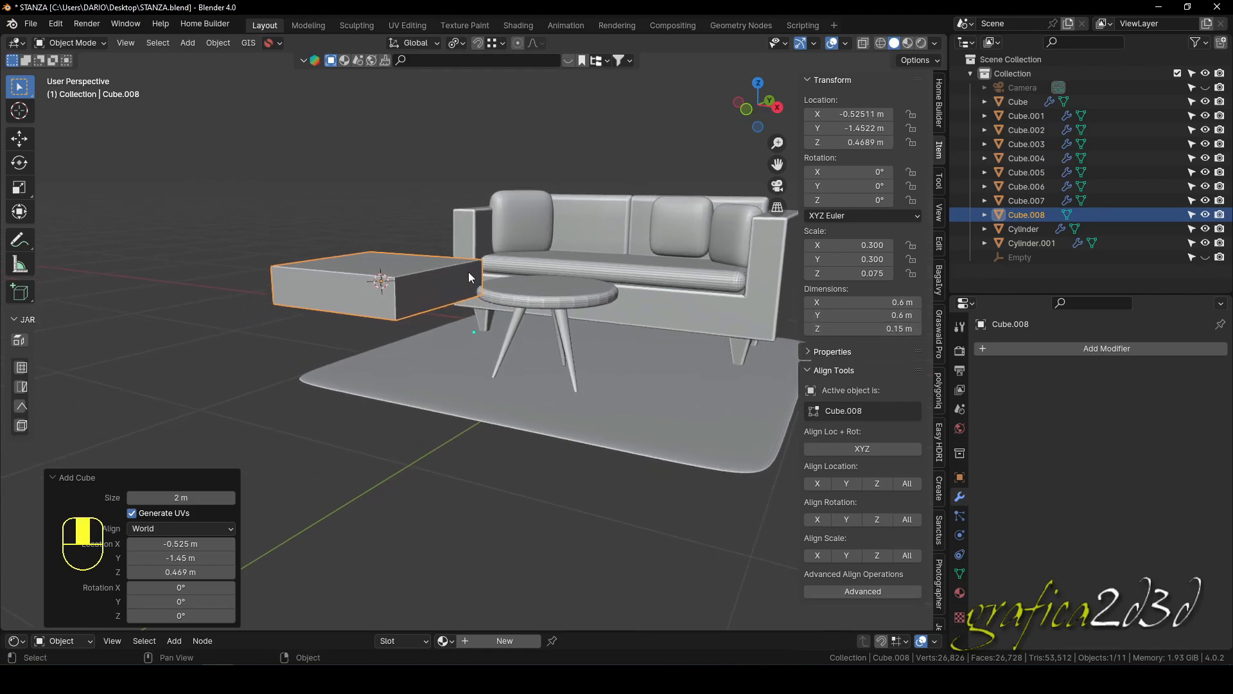
key("KP_1")
scroll(370, 305, "up", 5)
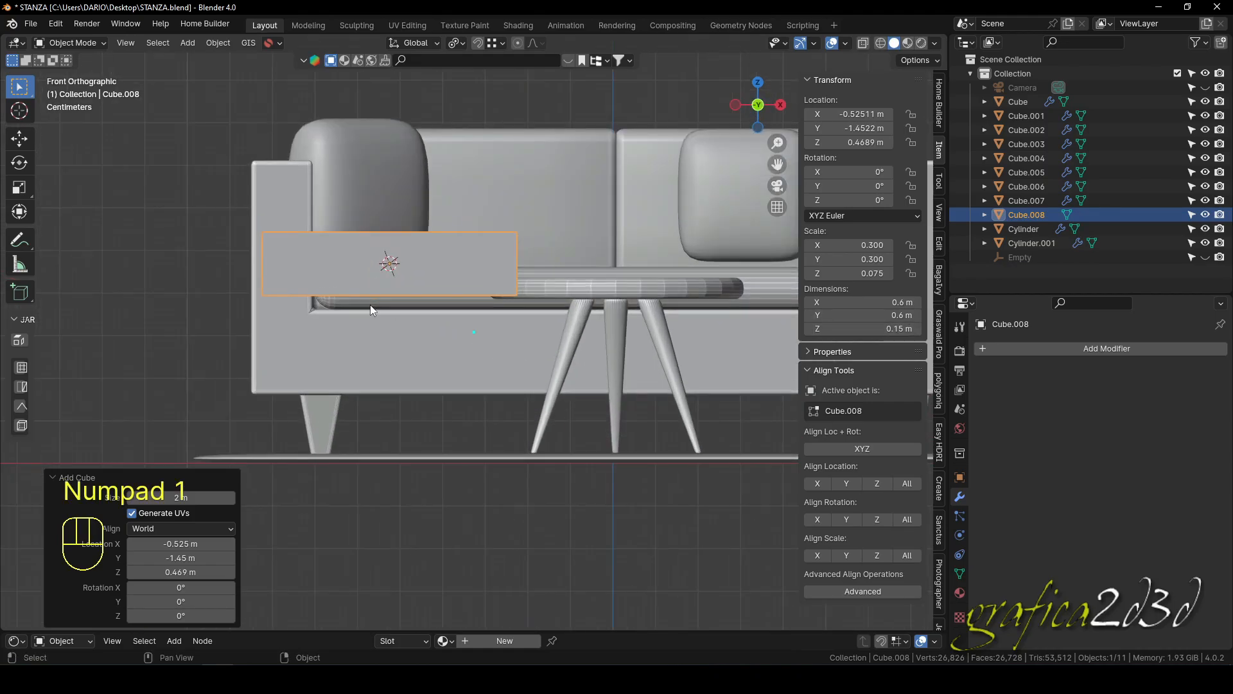
key("g")
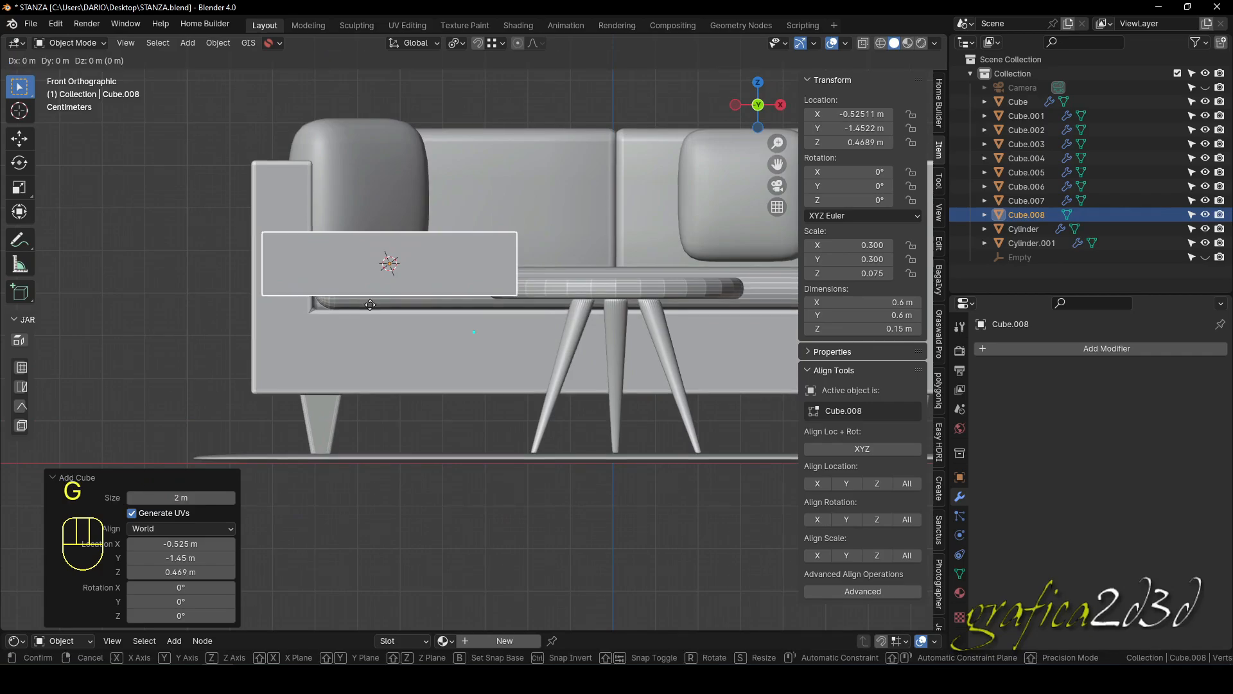
key("z")
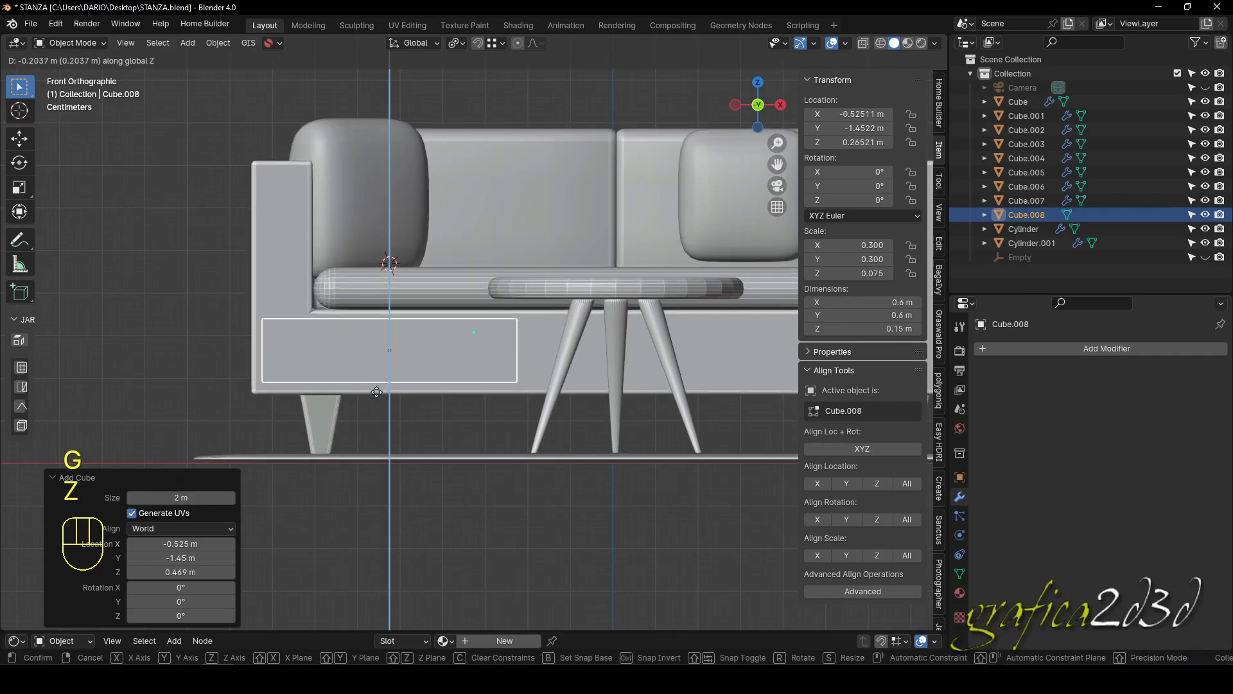
left_click(378, 395)
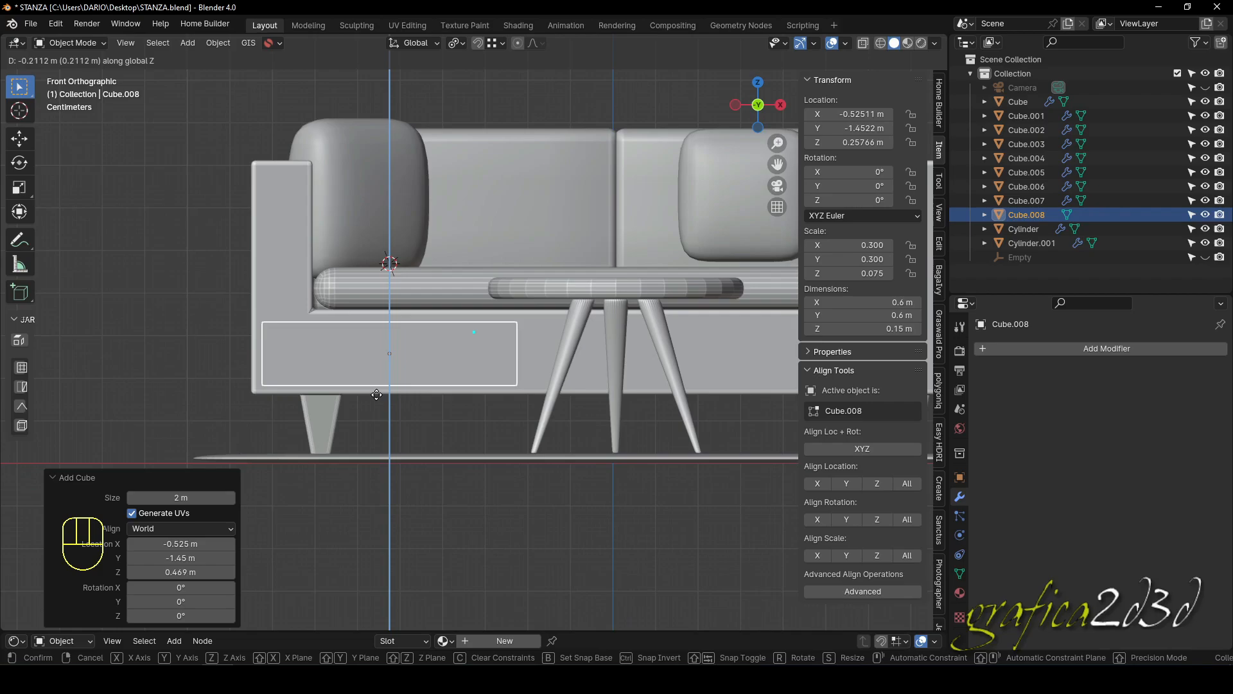
Scale the block along Z by about 1.2 to match the height of the sofa's base.
scroll(420, 384, "up", 2)
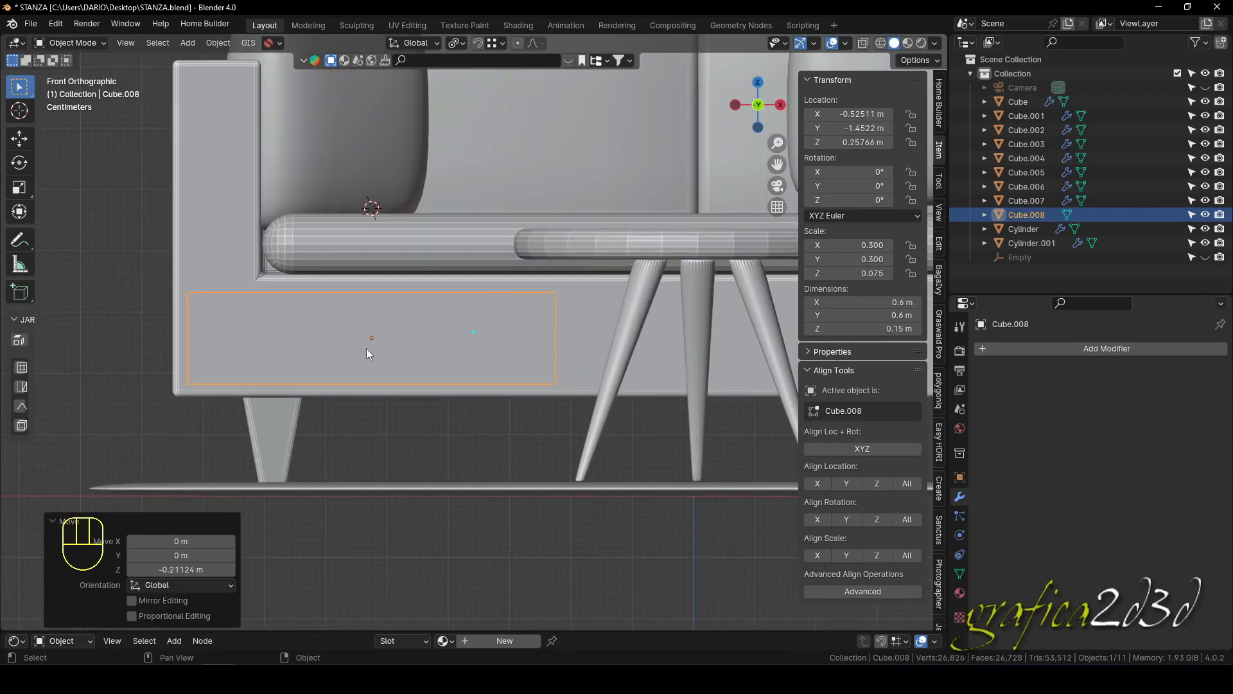
key("s")
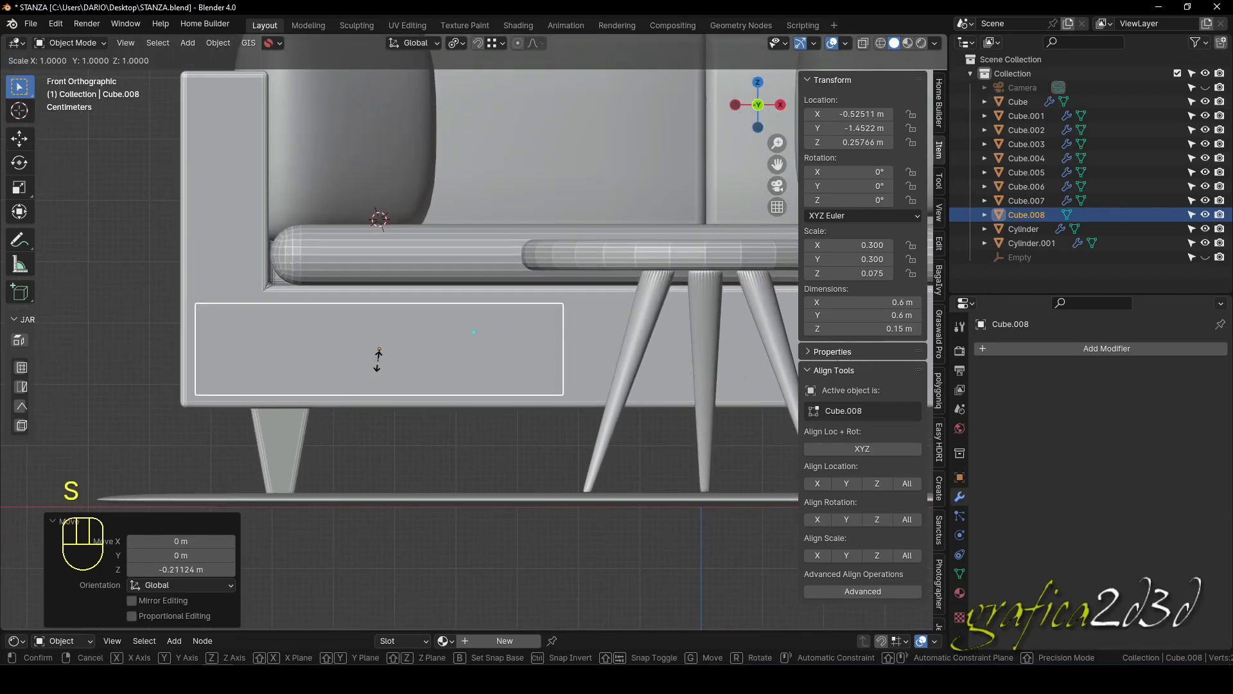
key("z")
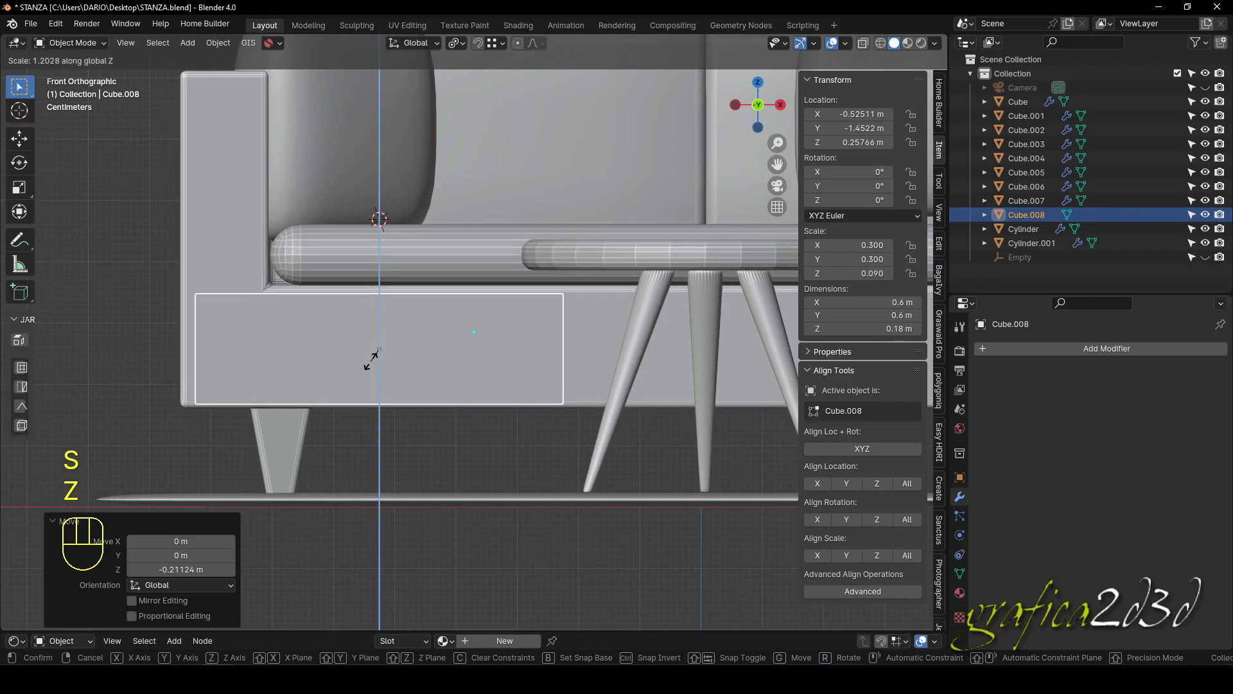
left_click(374, 357)
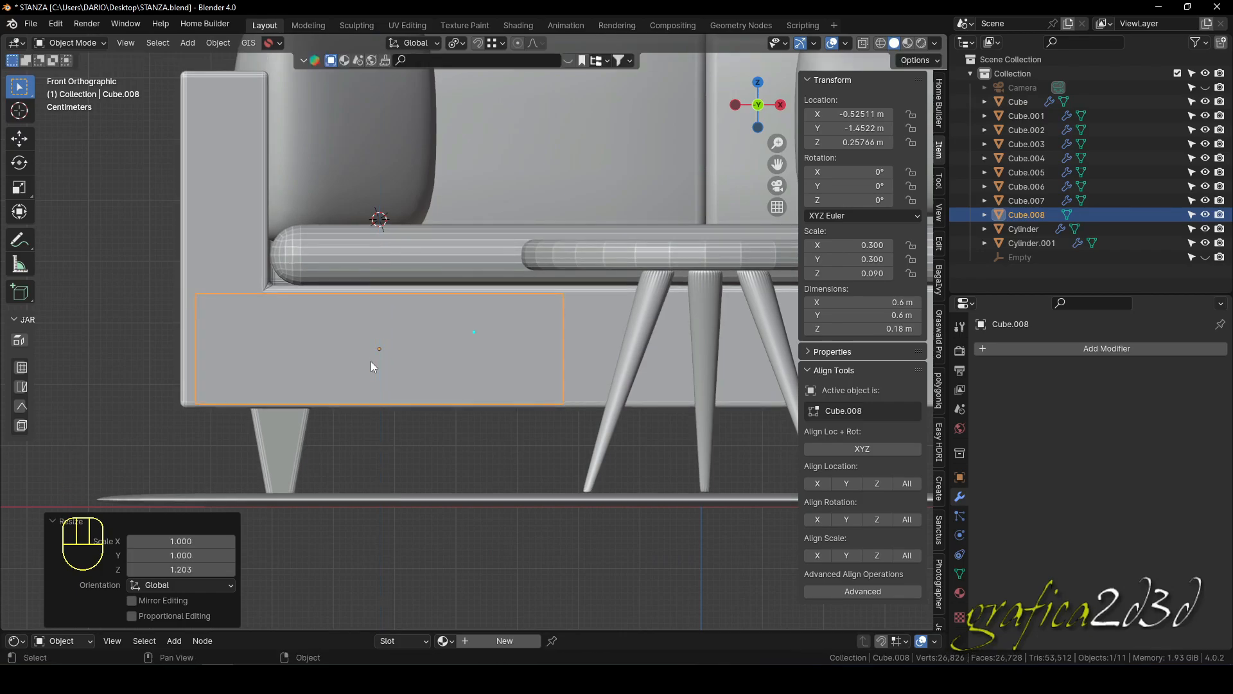
Enter Edit Mode on the block and add two evenly spaced loop cuts dividing its Y depth, without sliding them.
middle_click_drag(372, 361, 414, 361)
key("Tab")
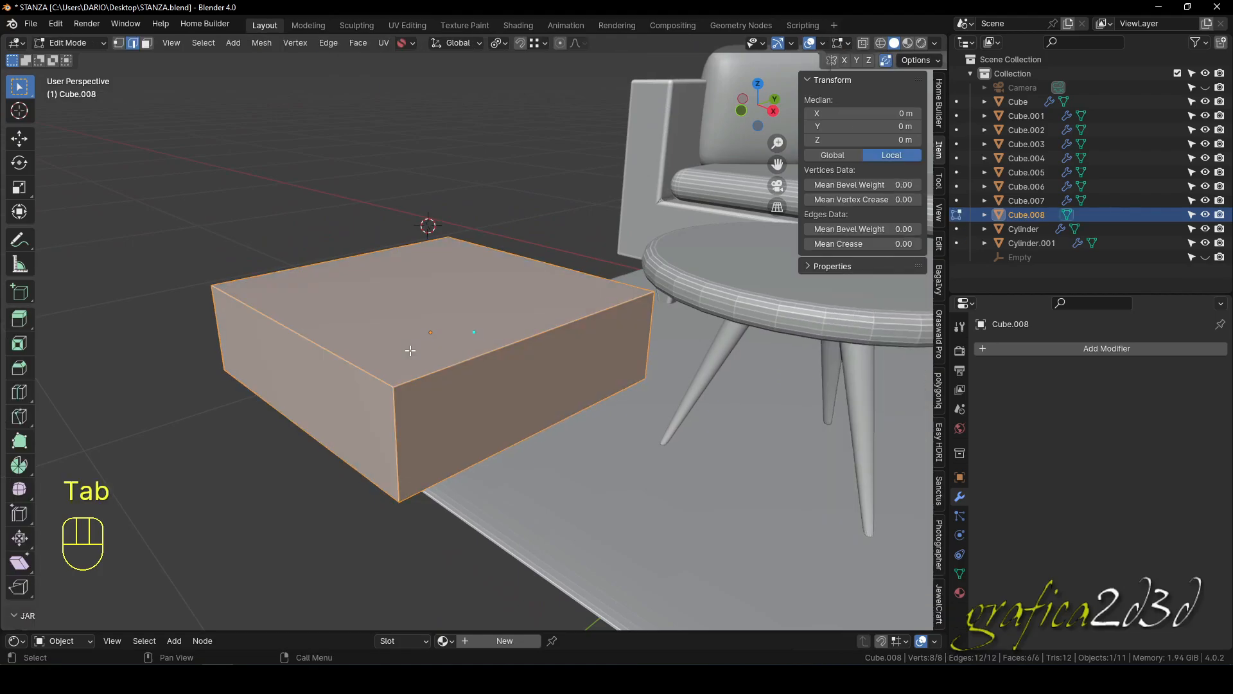
key("ctrl+r")
scroll(472, 353, "up", 1)
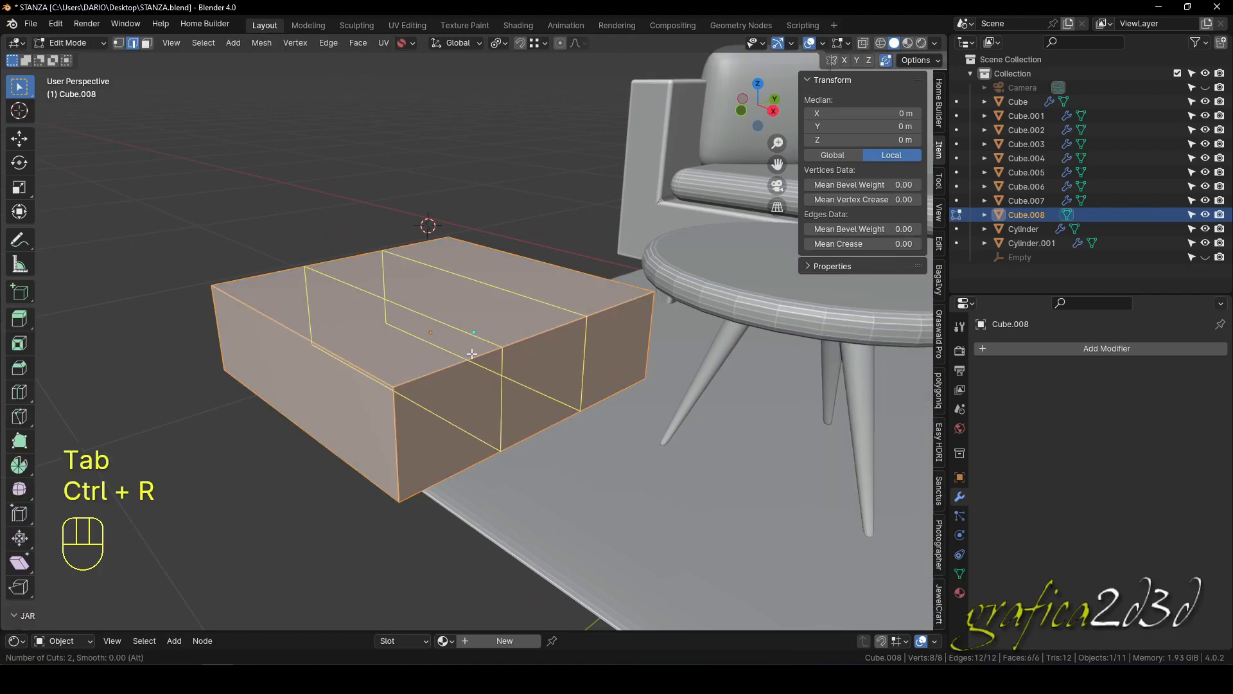
left_click(471, 354)
right_click(472, 353)
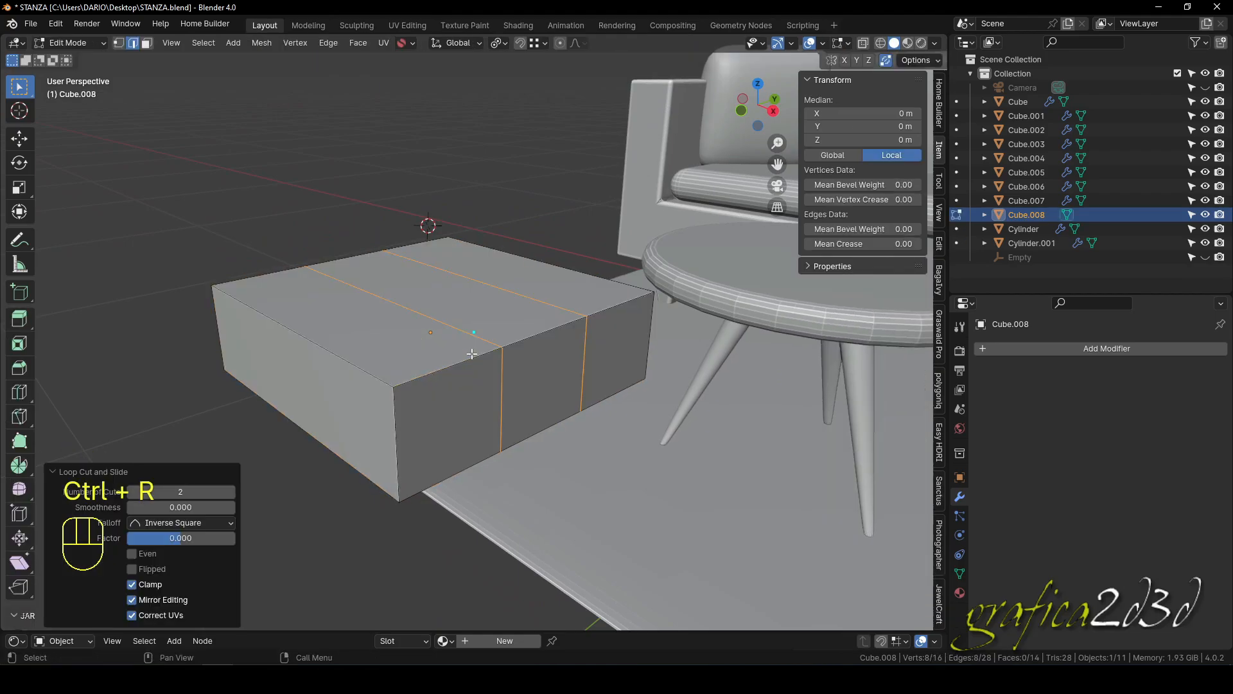
Switch to vertex selection and spread the two loop cuts apart by scaling them along Y by about 1.84.
left_click(119, 43)
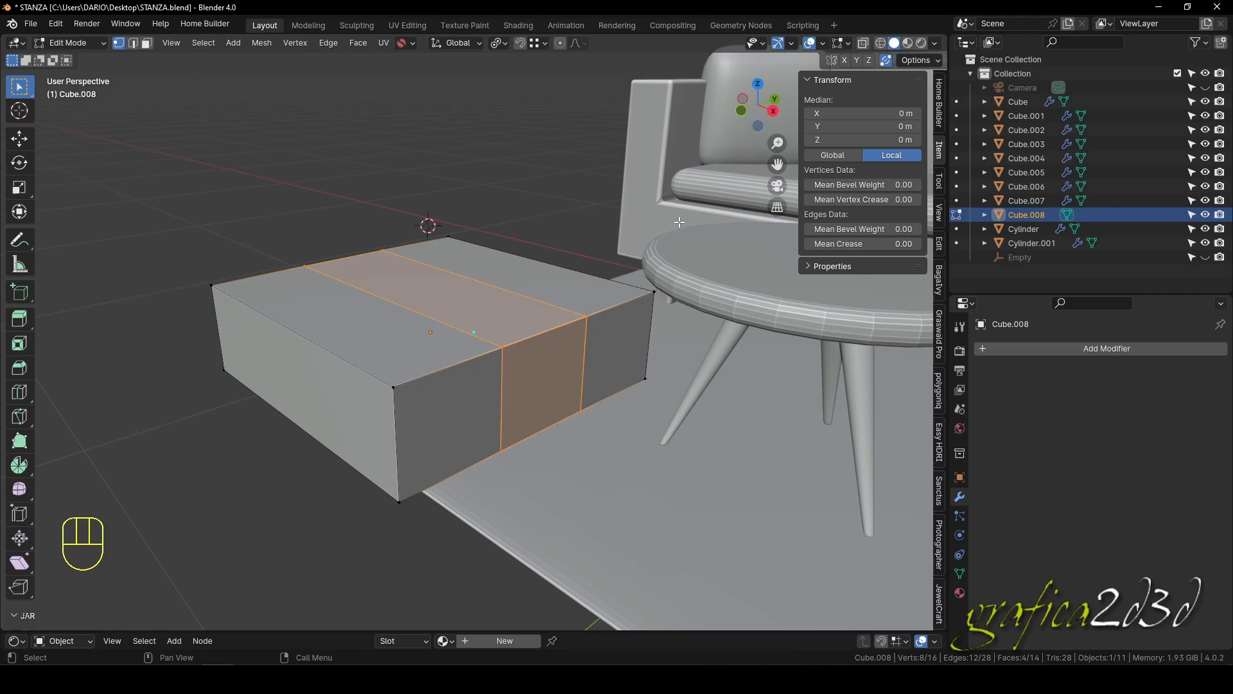
key("n")
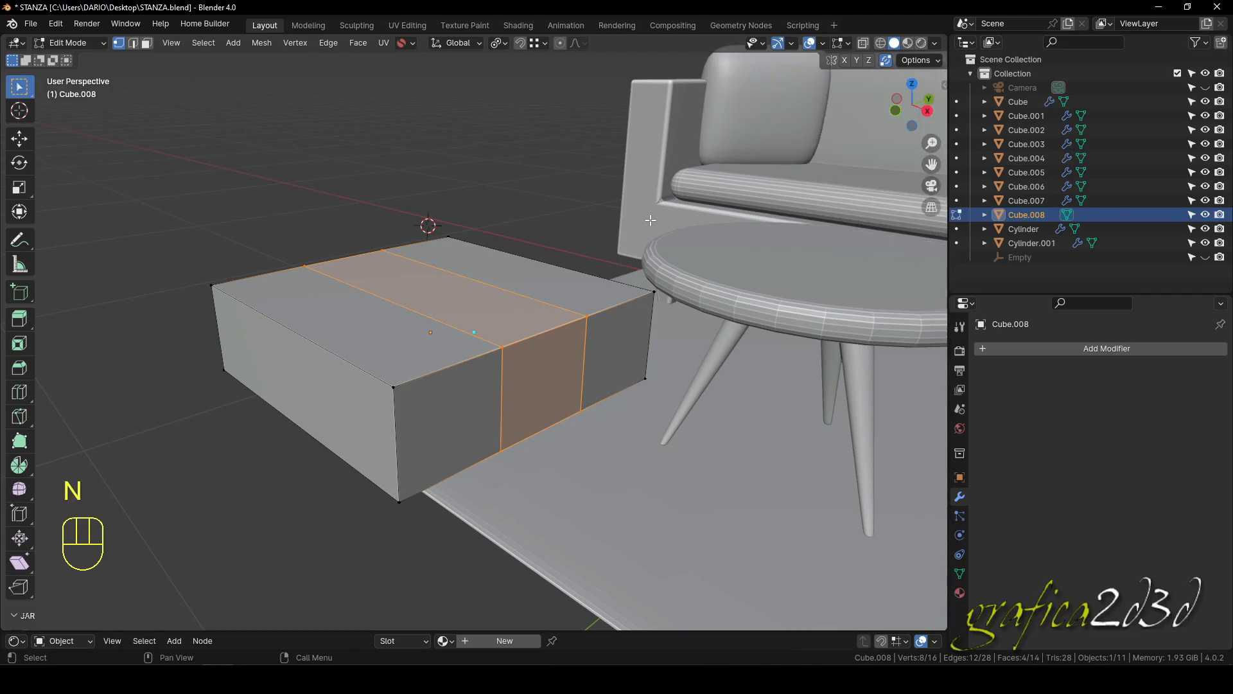
key("s")
key("y")
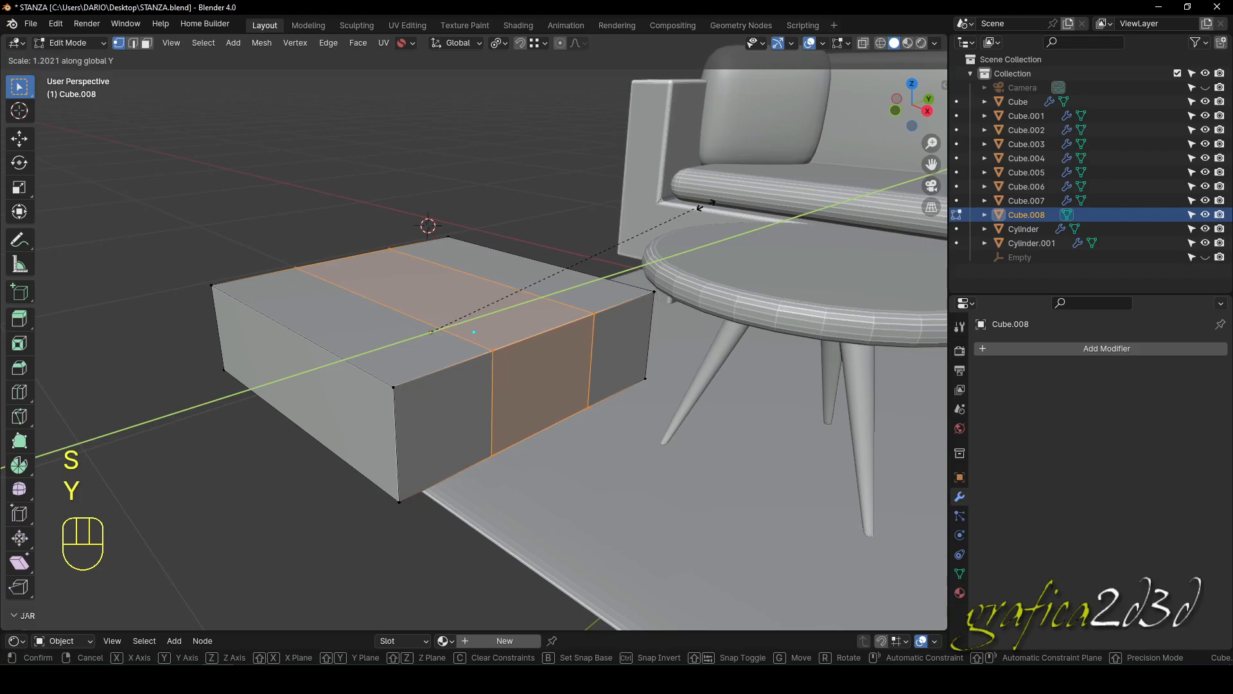
left_click(850, 163)
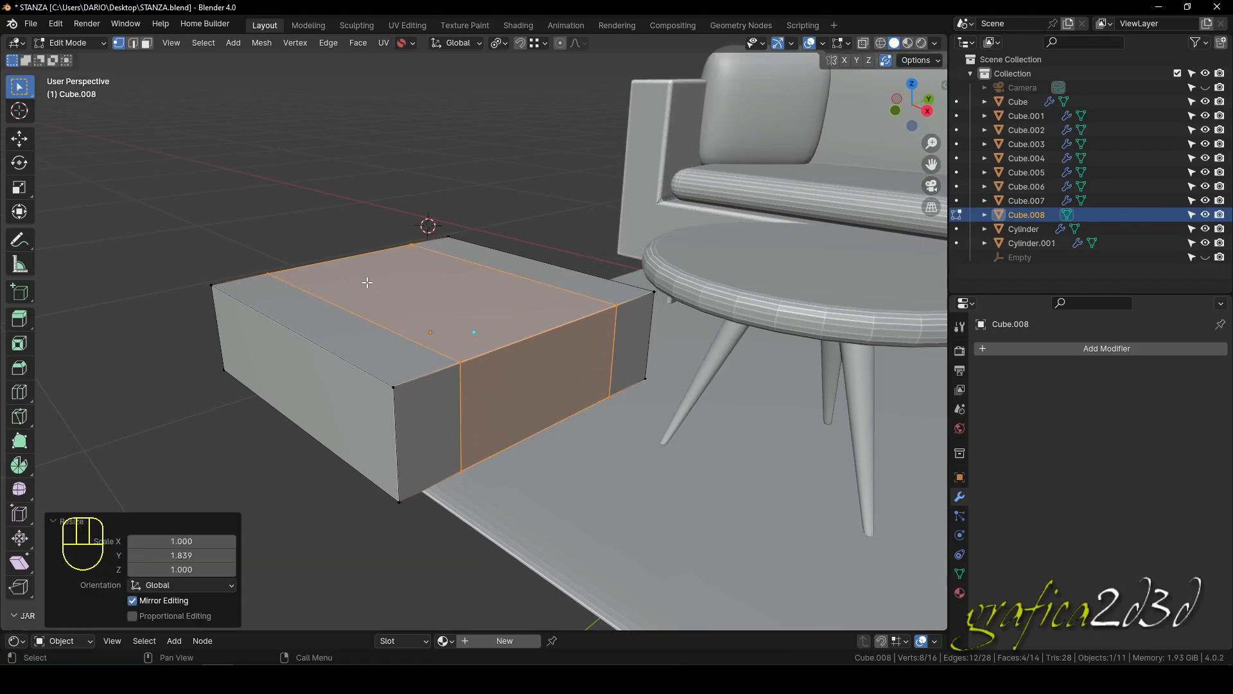
Add a single loop cut crossing the other two, slid away from the coffee table by a factor of about 0.575.
middle_click_drag(368, 283, 419, 336)
key("ctrl+r")
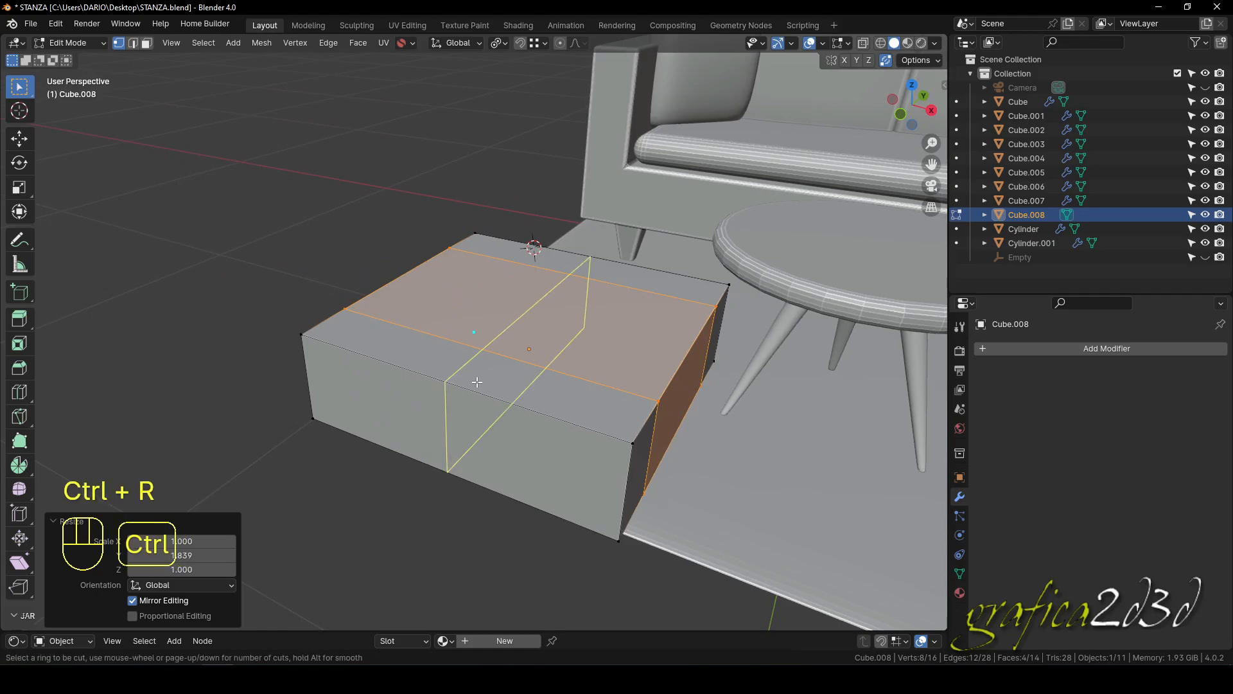
left_click(477, 384)
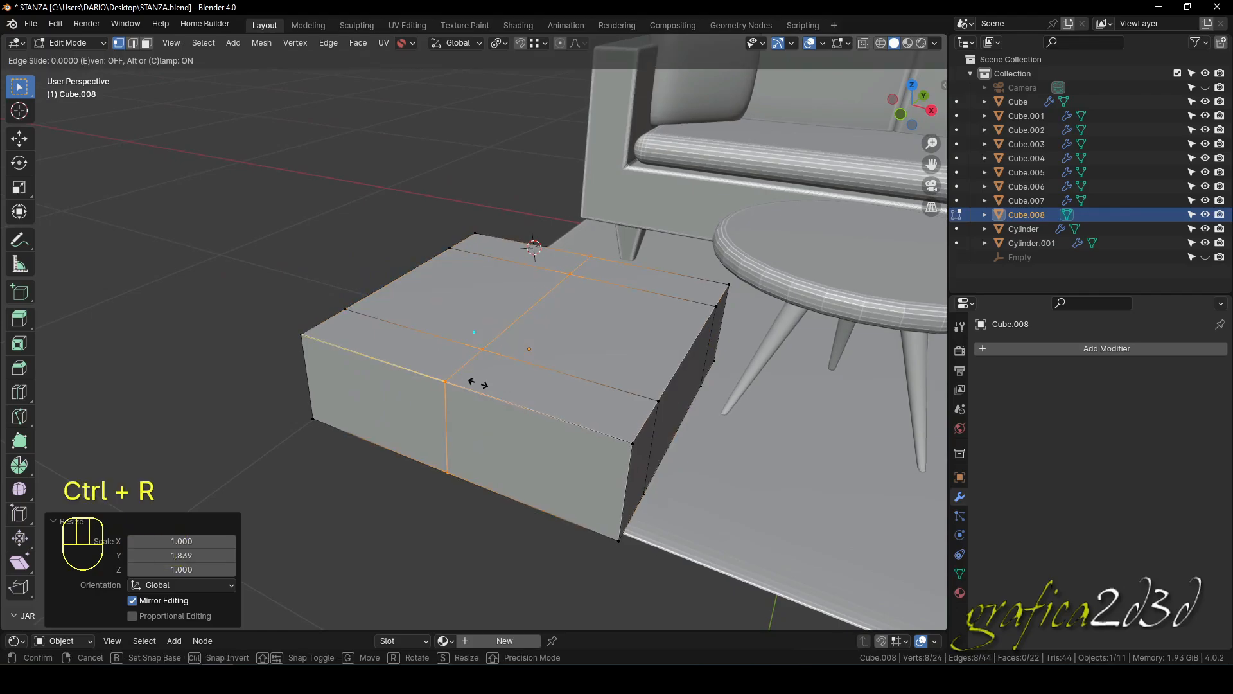
left_click(390, 358)
middle_click_drag(390, 358, 411, 393)
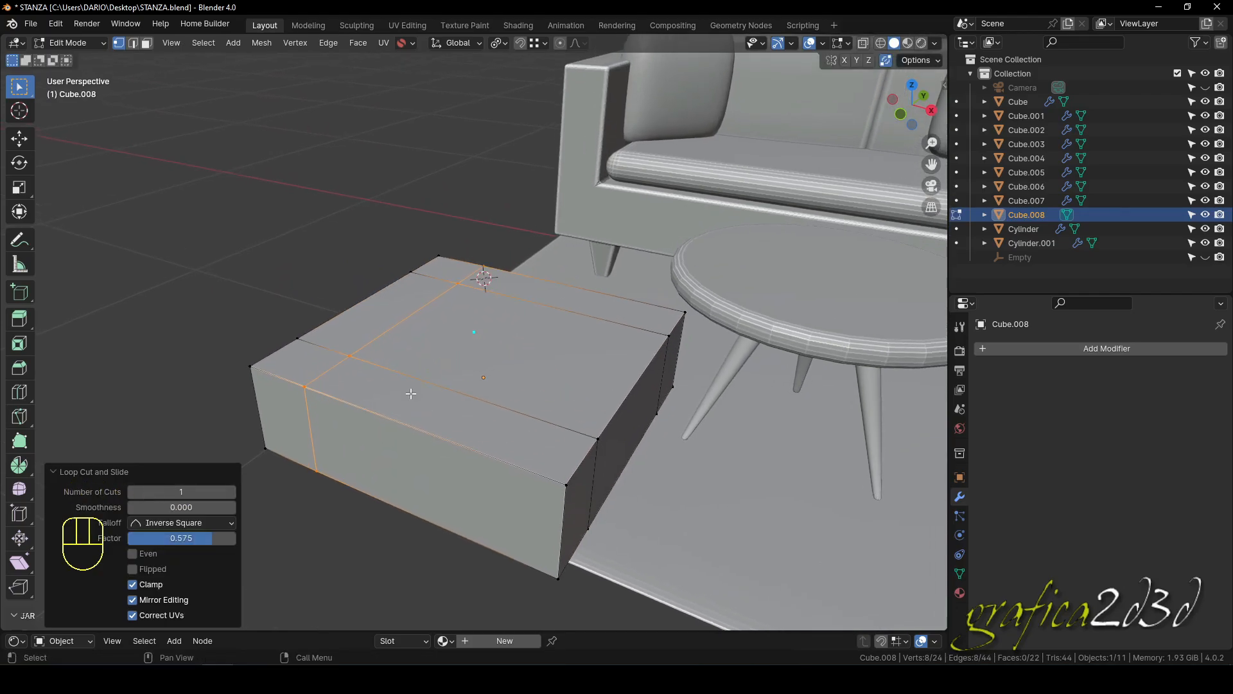
Switch to face selection and select the block's five top faces that form the U-shaped backrest and two armrests, leaving out the seat.
key("3")
left_click(437, 273)
left_click(565, 299, "ctrl")
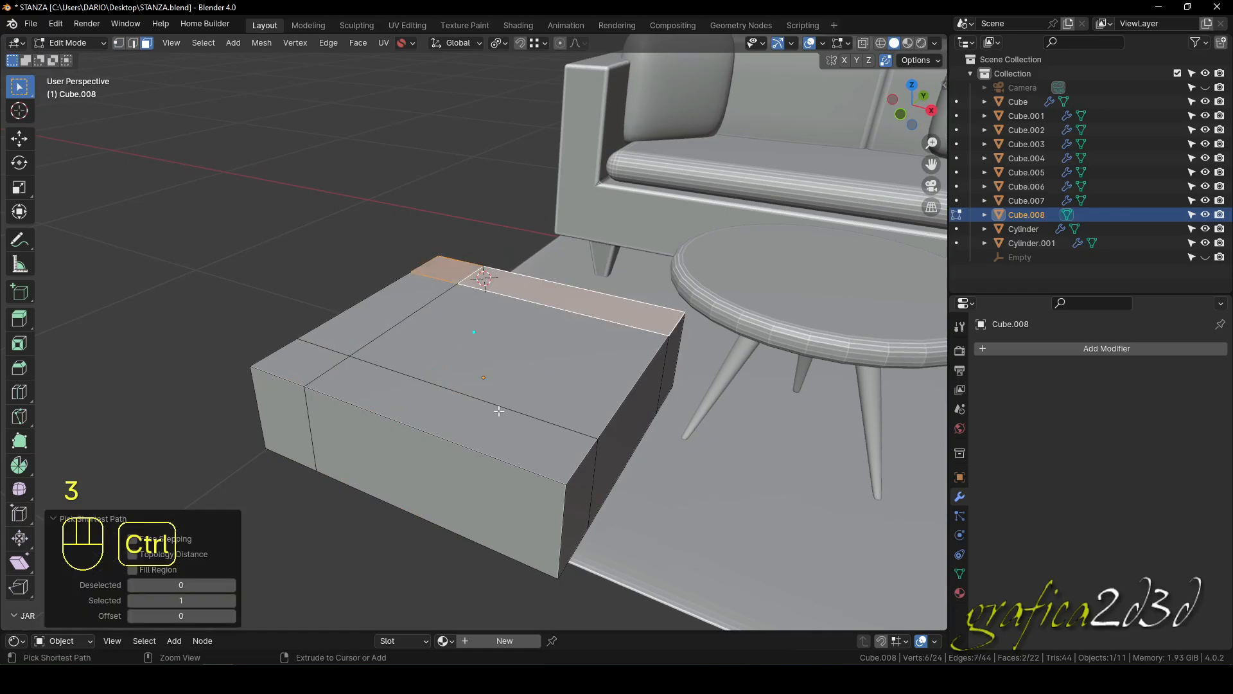
left_click(486, 432, "ctrl")
left_click(327, 358)
left_click(361, 323, "shift")
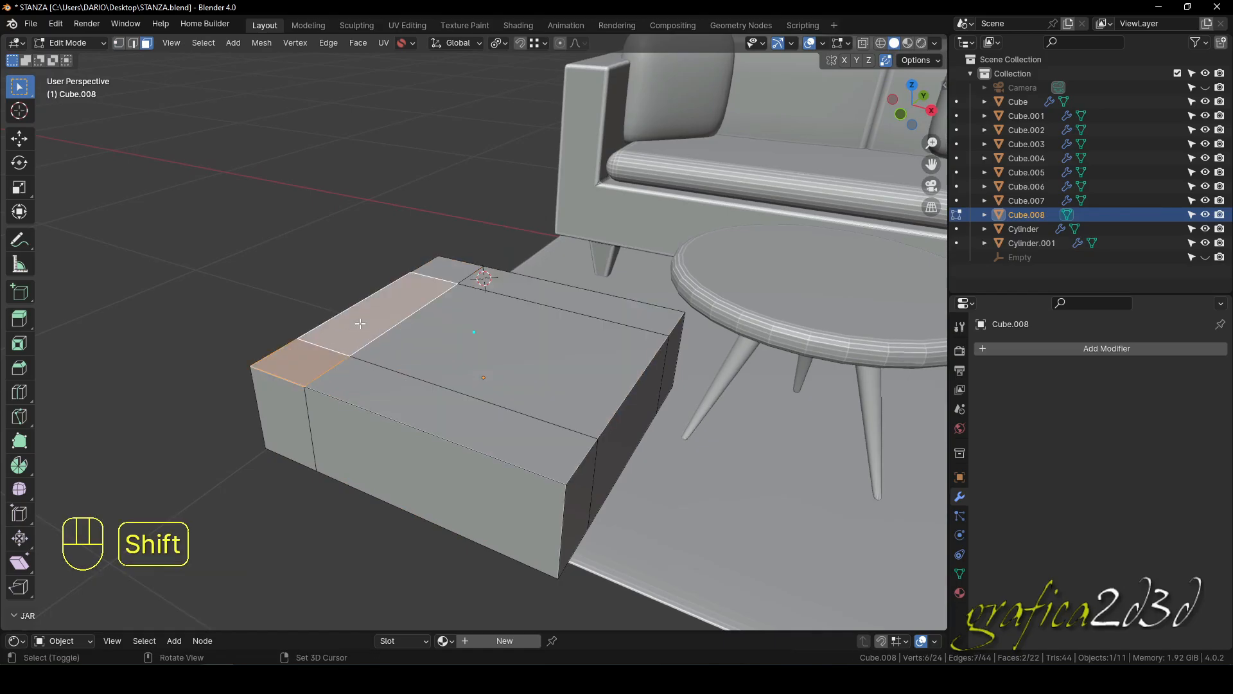
left_click(450, 265, "shift")
left_click(512, 289, "shift")
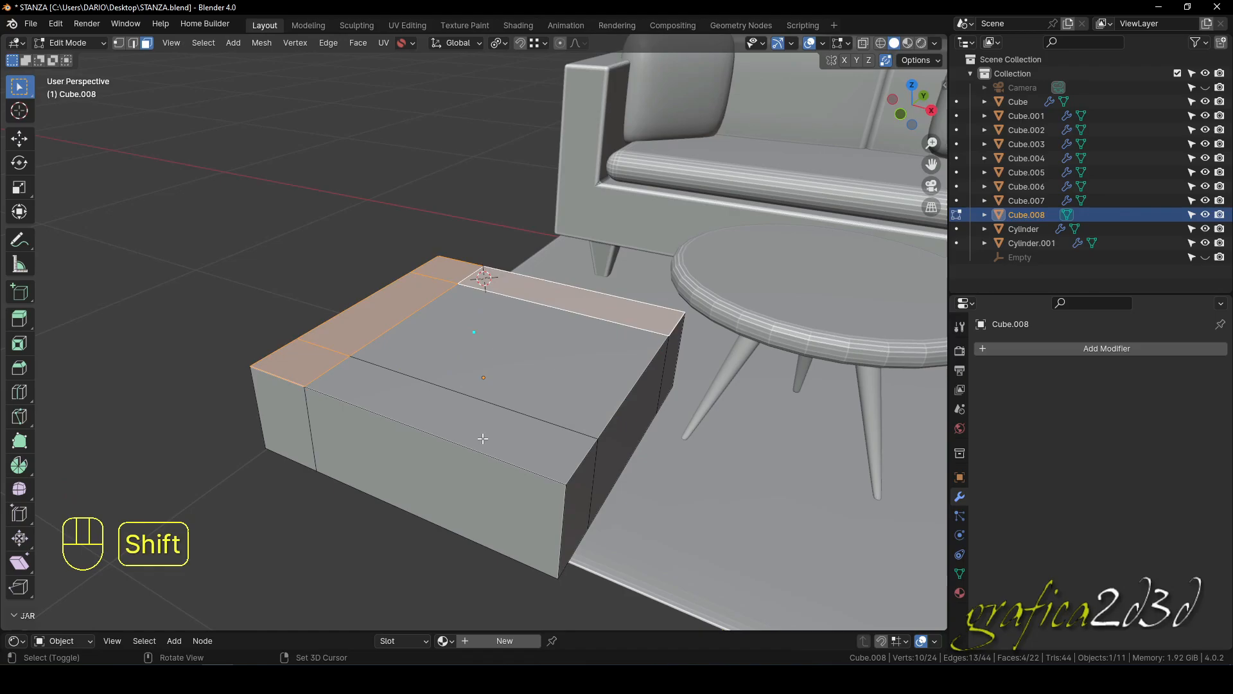
left_click(483, 440, "shift")
middle_click_drag(484, 439, 338, 436)
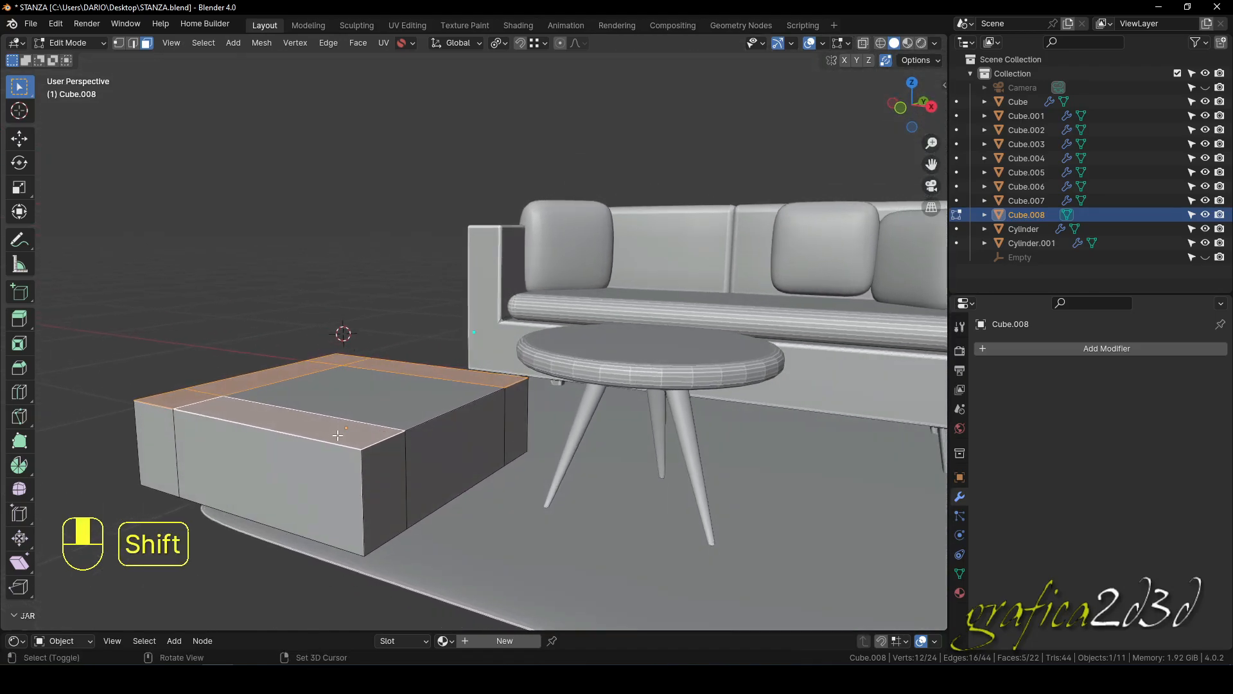
key("e")
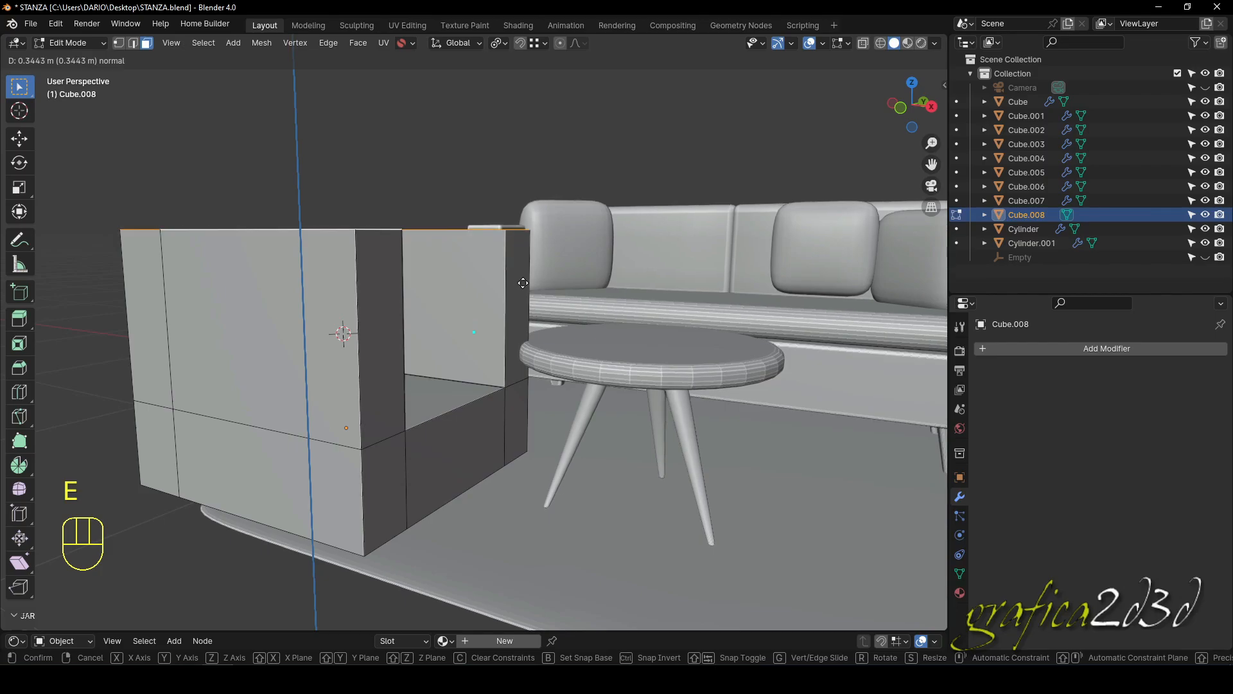
key("KP_1")
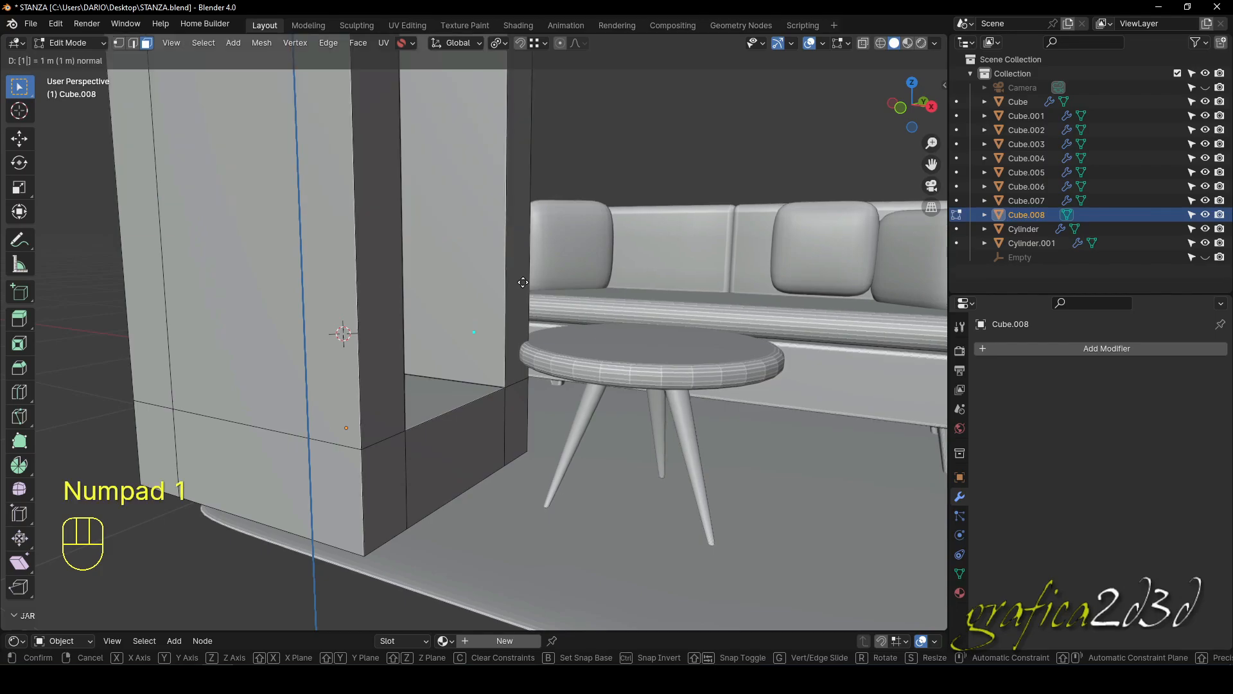
key("ctrl+z")
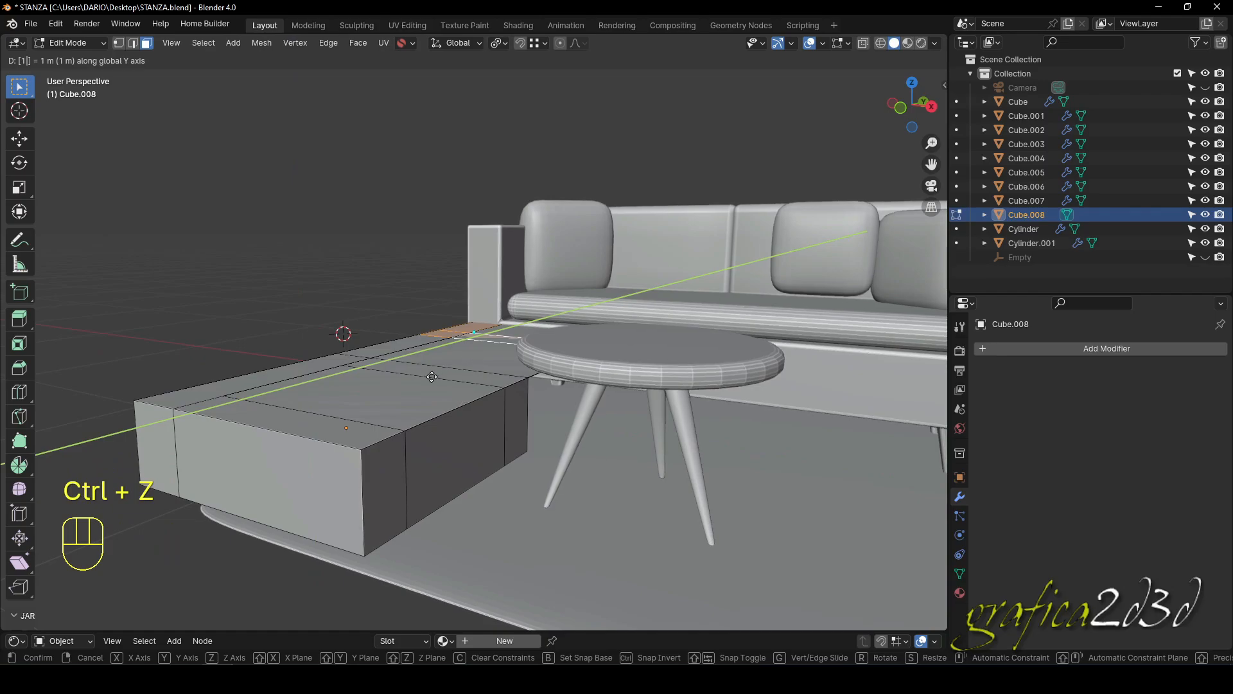
key("Escape")
In front view, extrude the selected U-shaped faces upward to the height of the sofa's armrest, and deselect the mesh.
scroll(467, 368, "down", 4)
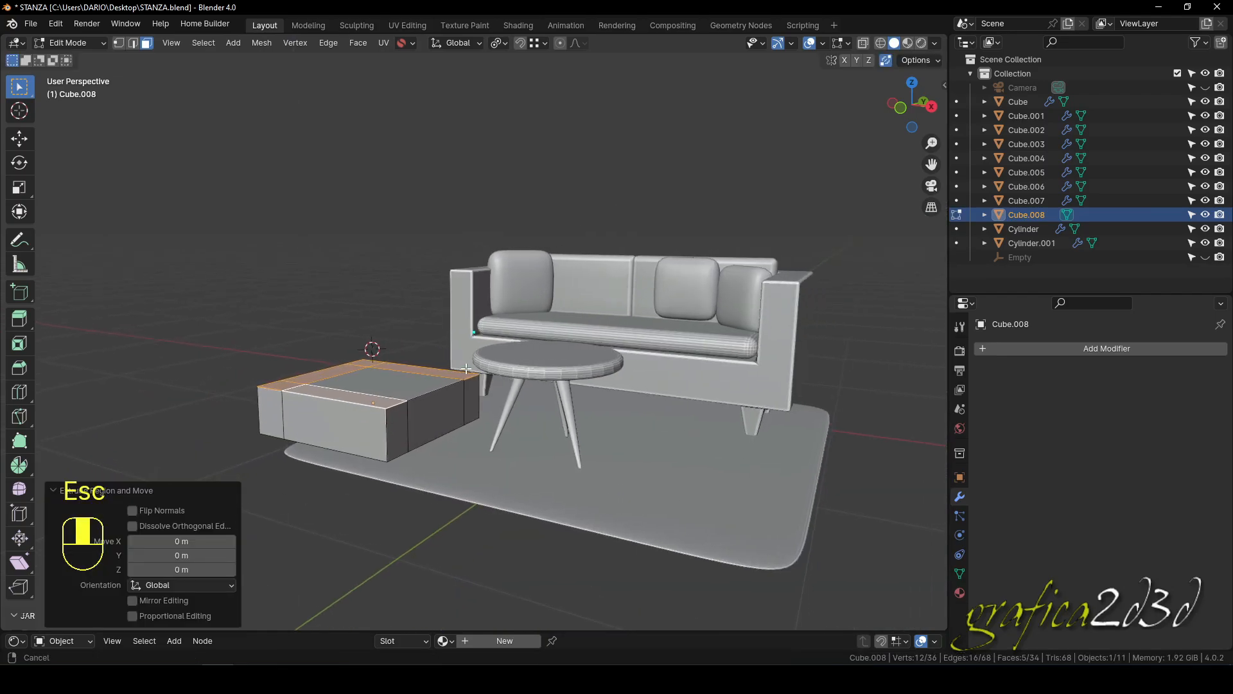
key("KP_1")
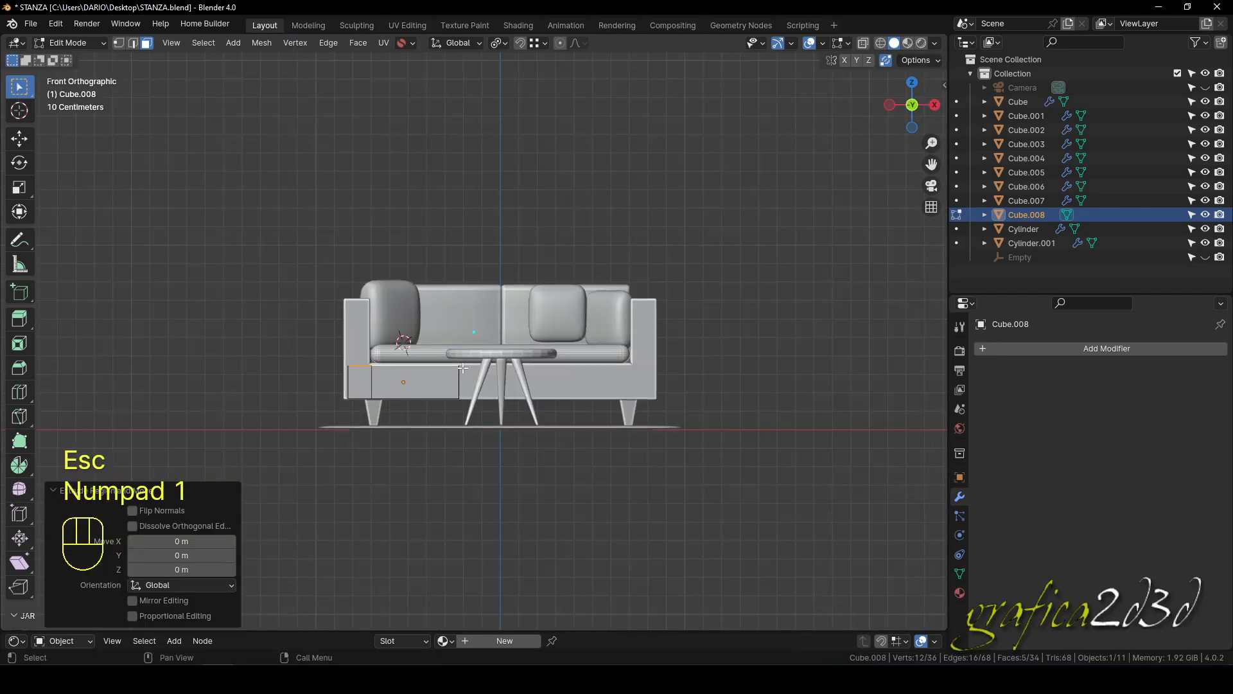
scroll(398, 369, "up", 5)
key("e")
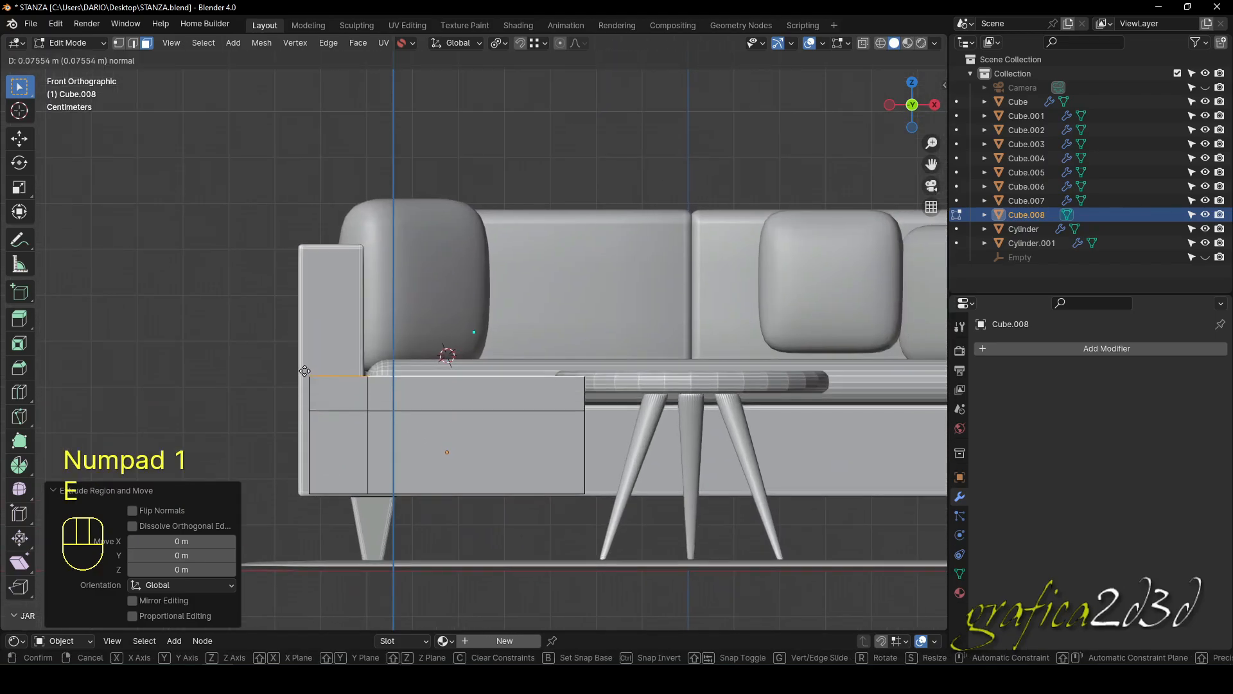
left_click(305, 244)
middle_click_drag(428, 316, 309, 418)
left_click(291, 463)
scroll(357, 373, "down", 3)
key("KP_1")
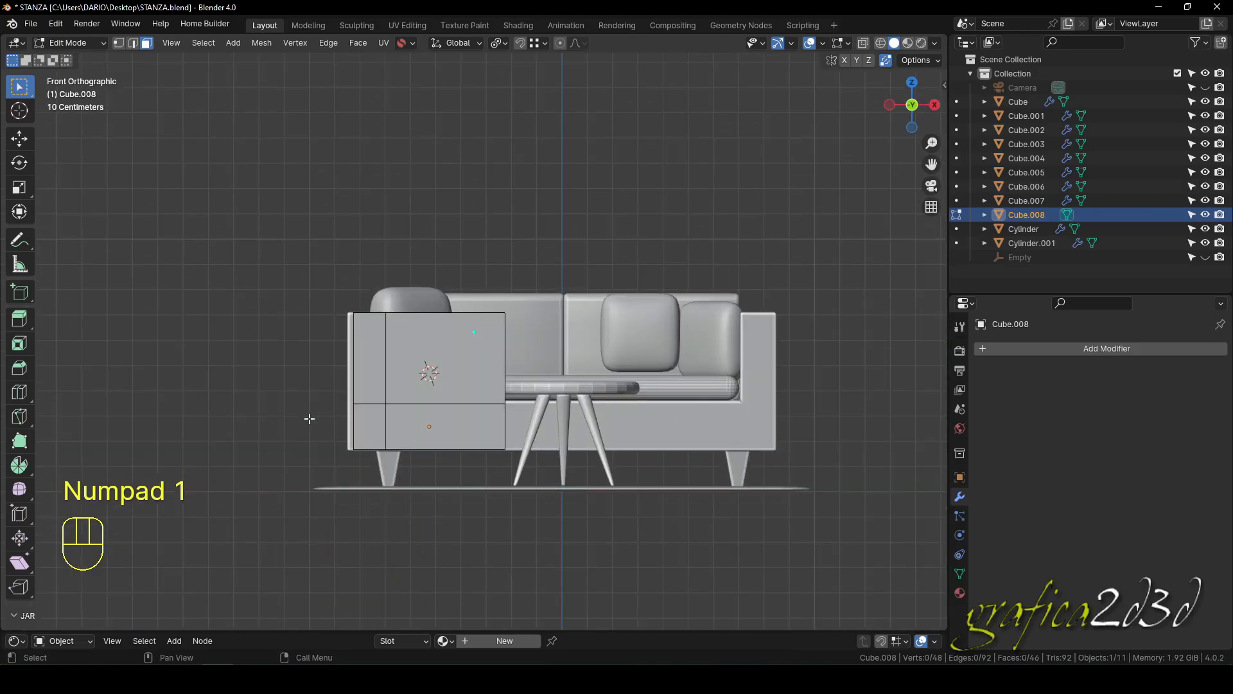
Return to Object Mode and apply all transforms to the armchair.
middle_click_drag(443, 392, 404, 424, "shift")
scroll(665, 361, "up", 3)
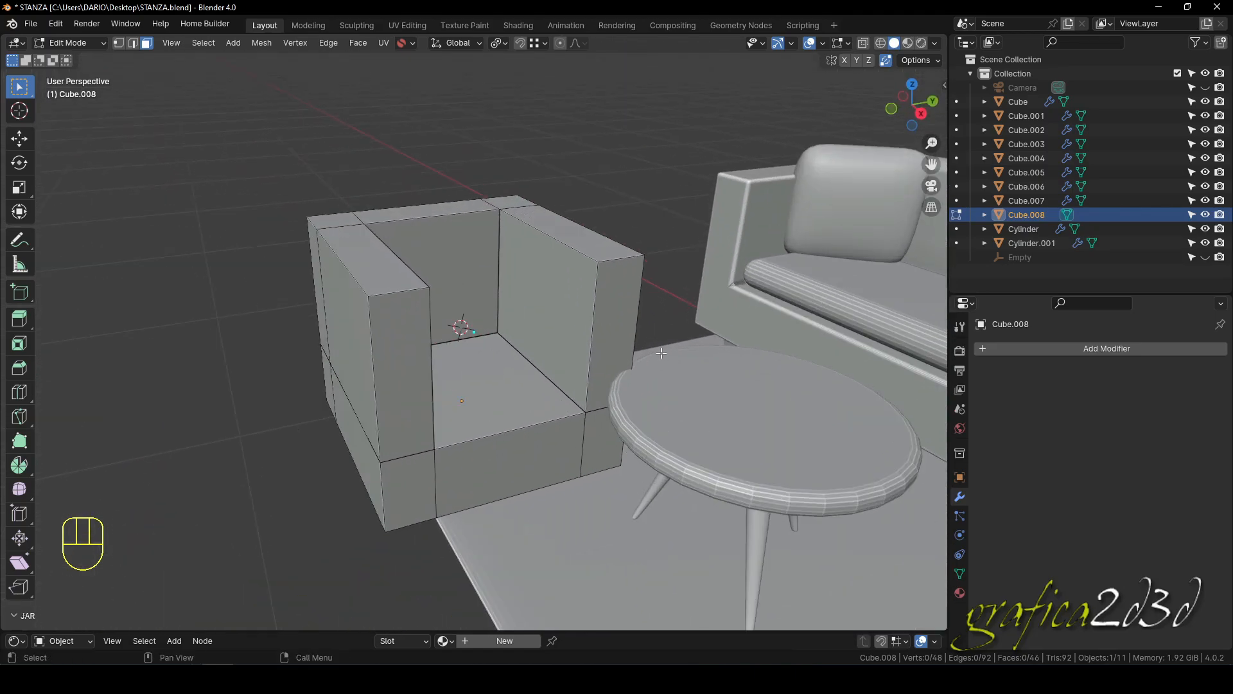
middle_click_drag(594, 355, 455, 324, "shift")
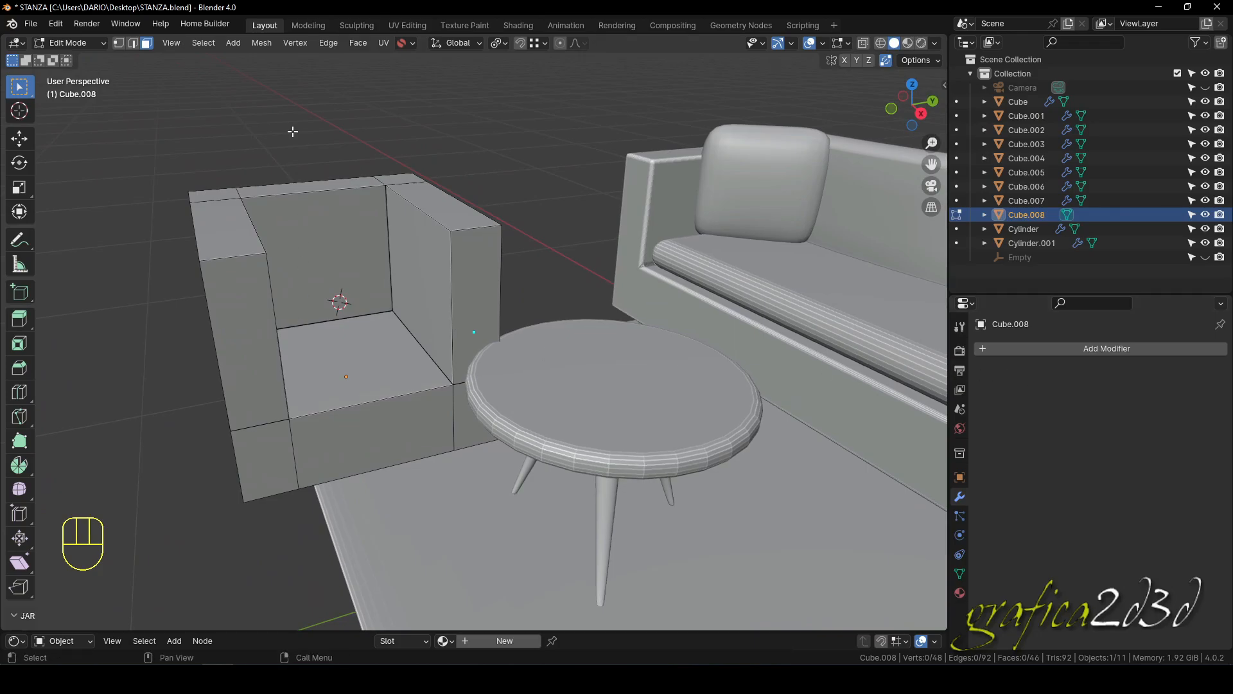
key("Tab")
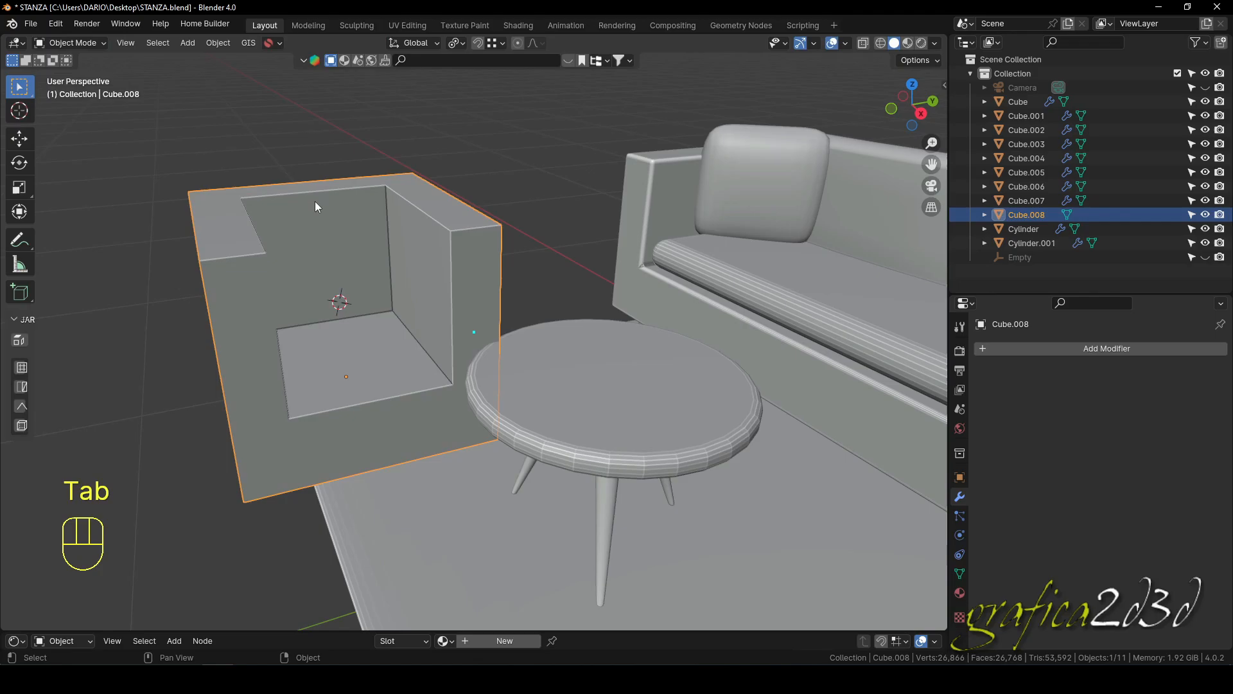
key("ctrl+a")
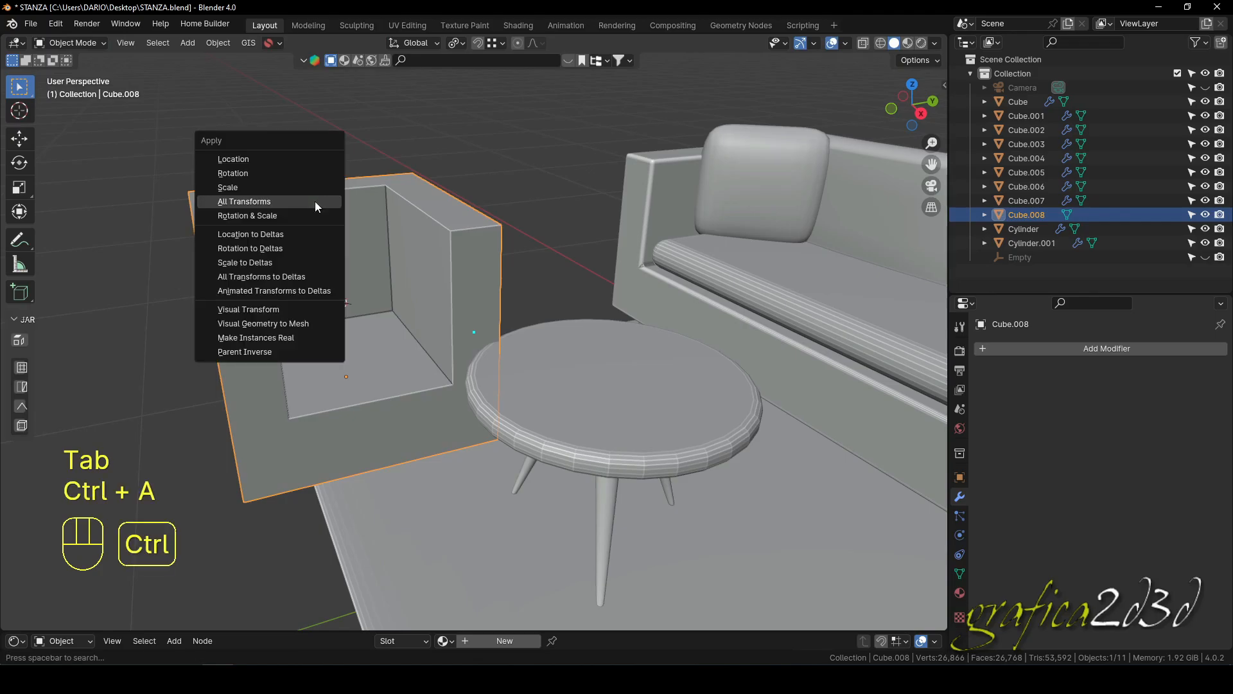
left_click(315, 201)
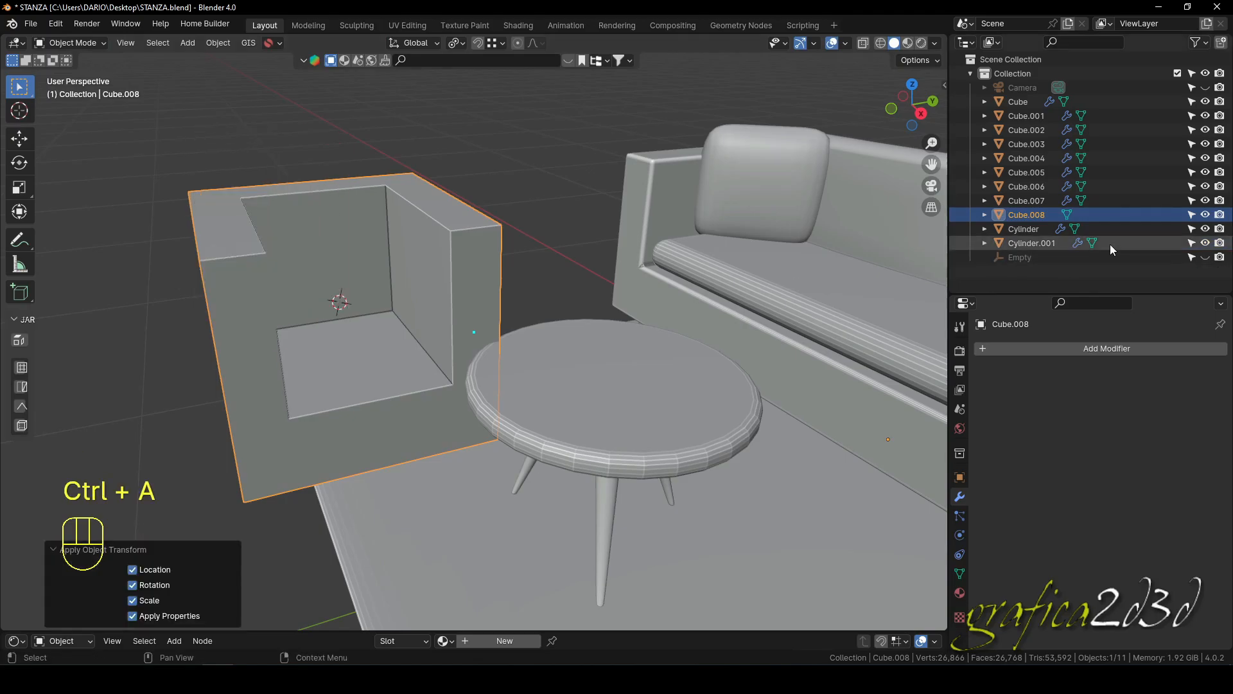
Try a Bevel modifier on the armchair with an amount of 0.16 m, and delete the modifier in Edit Mode.
left_click(1077, 347)
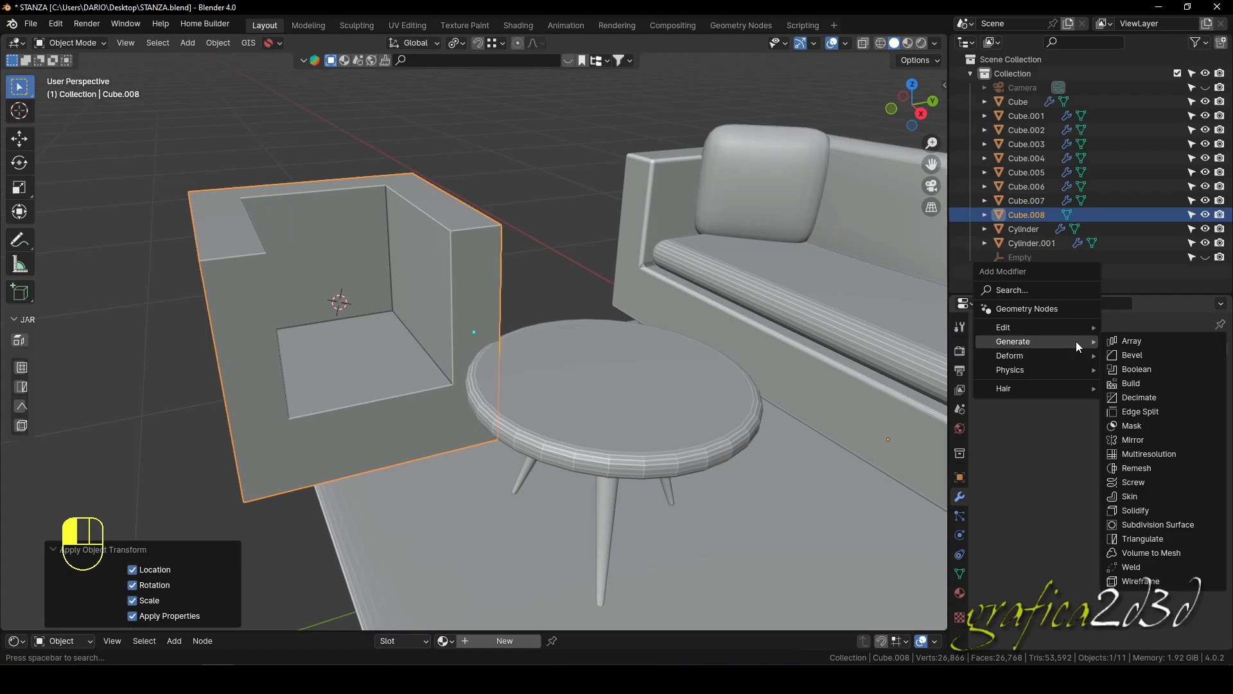
left_click(1147, 354)
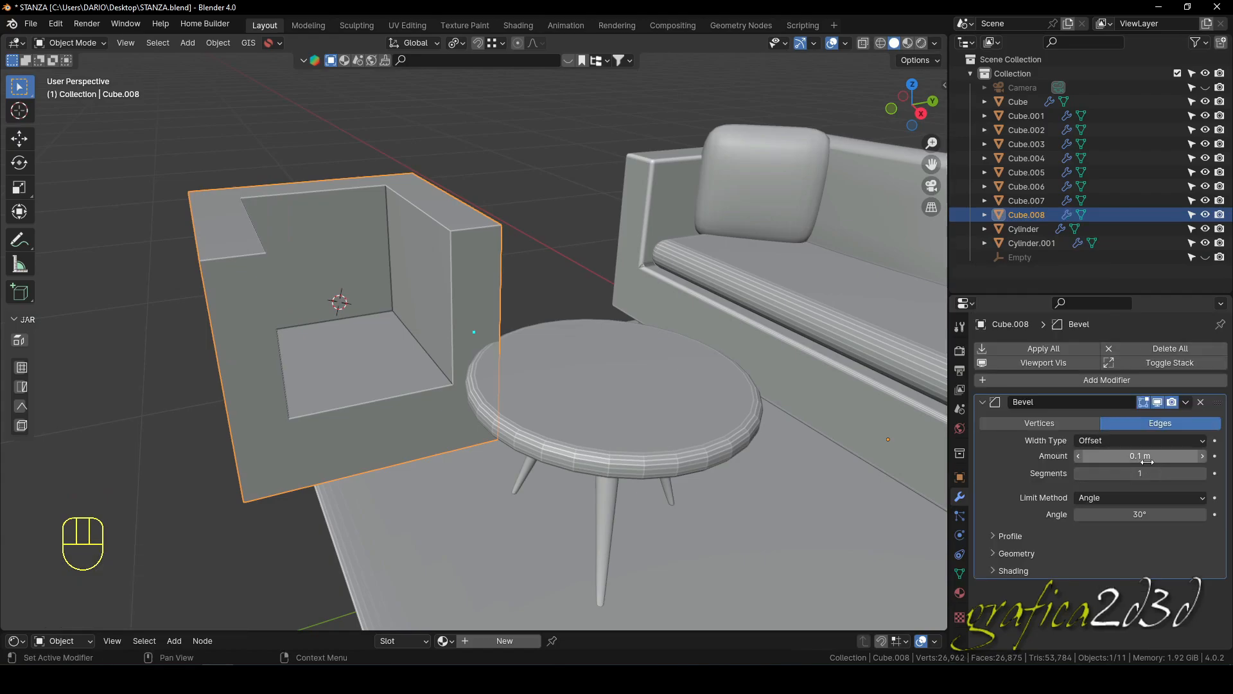
left_click(1203, 456)
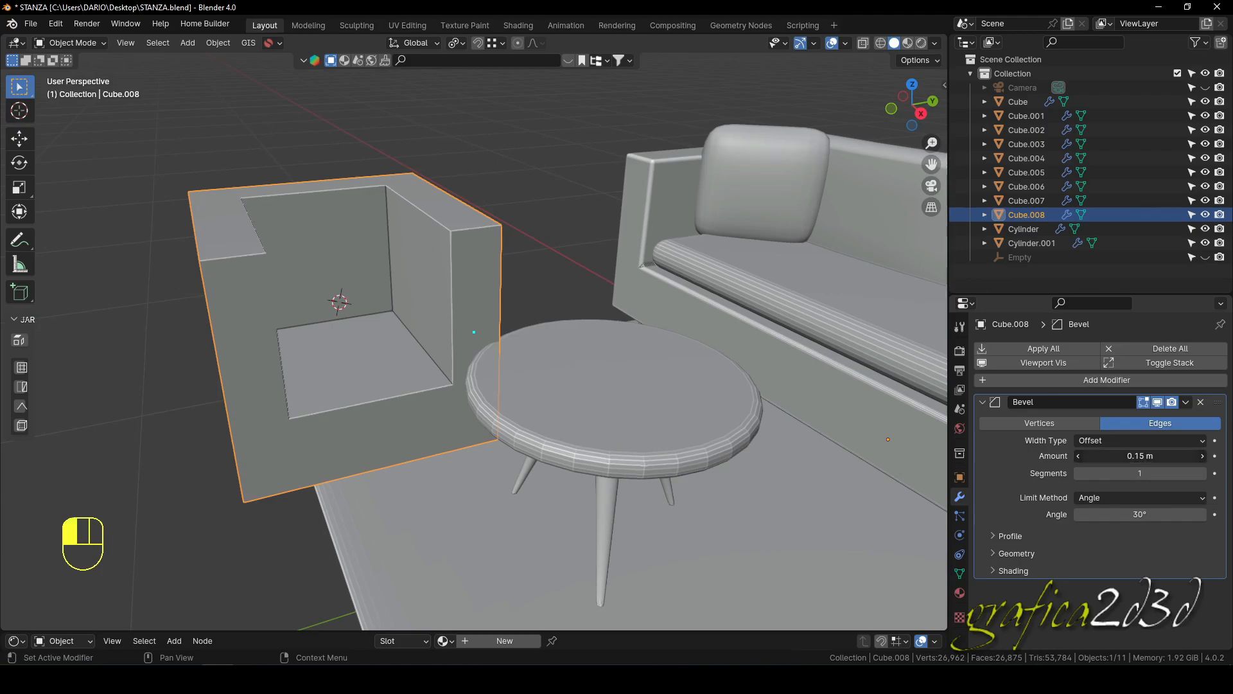
middle_click_drag(327, 321, 372, 331, "shift")
key("Tab")
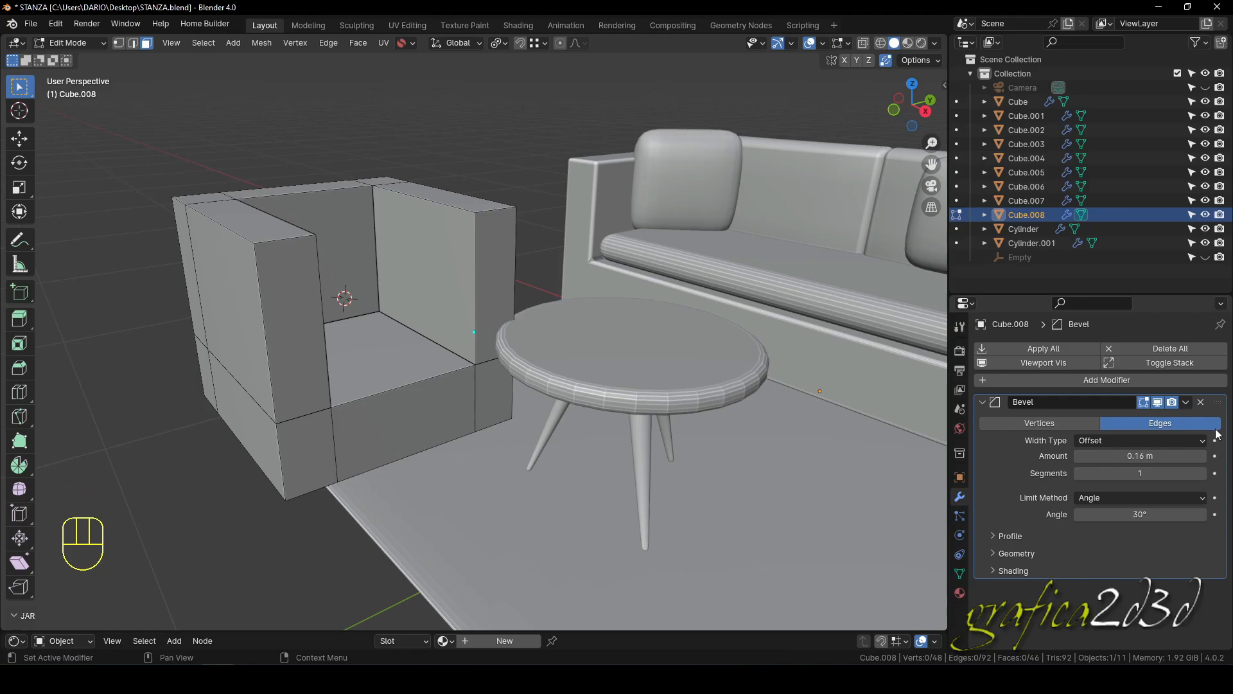
left_click(1201, 403)
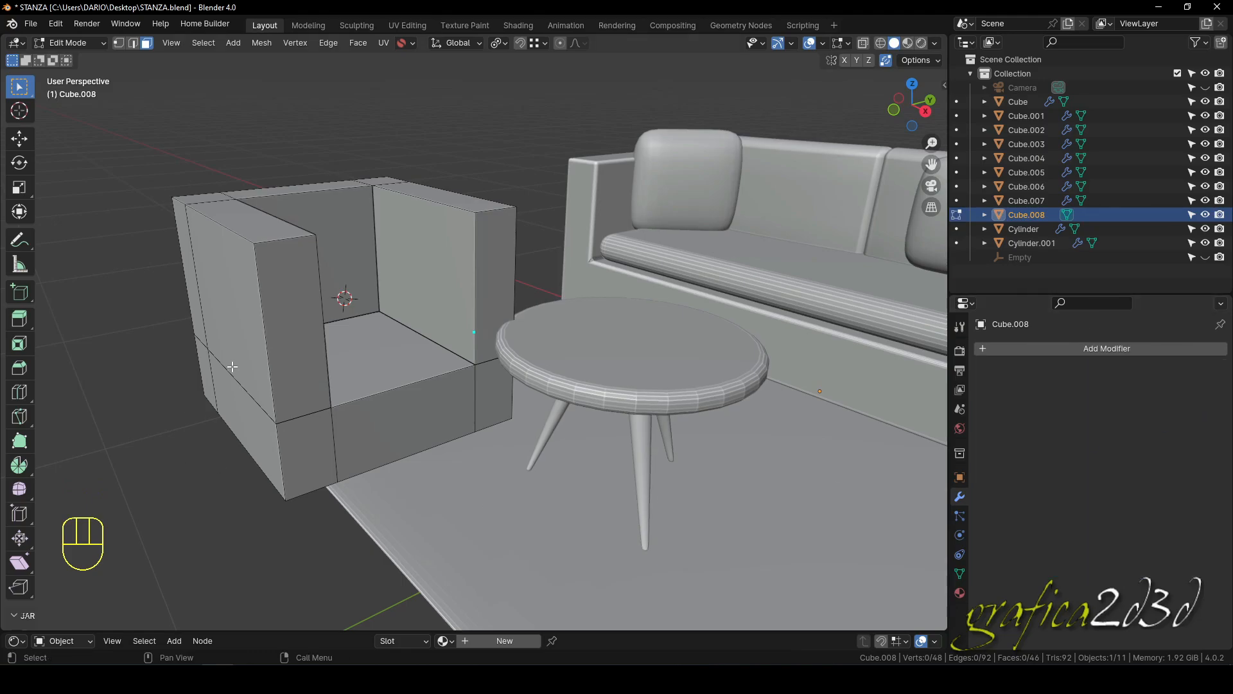
Select the armchair's entire mesh in Edit Mode and add a Bevel modifier with an amount of 1.36 m.
key("Tab")
key("Tab")
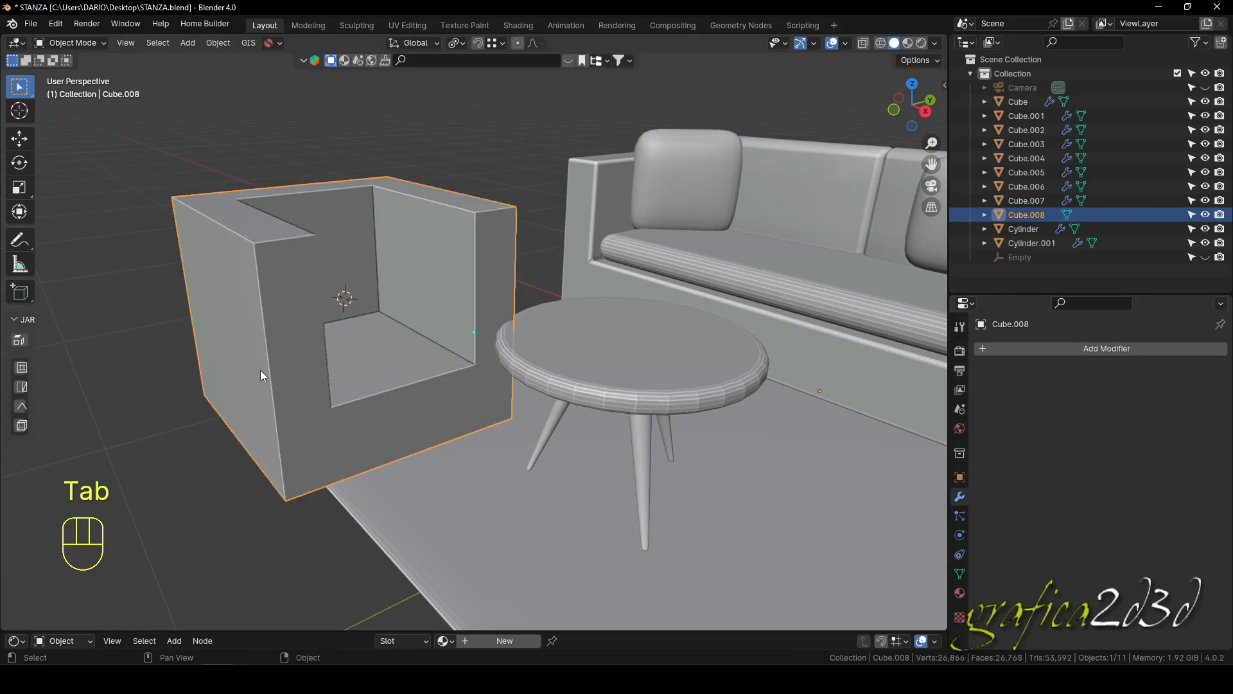
key("a")
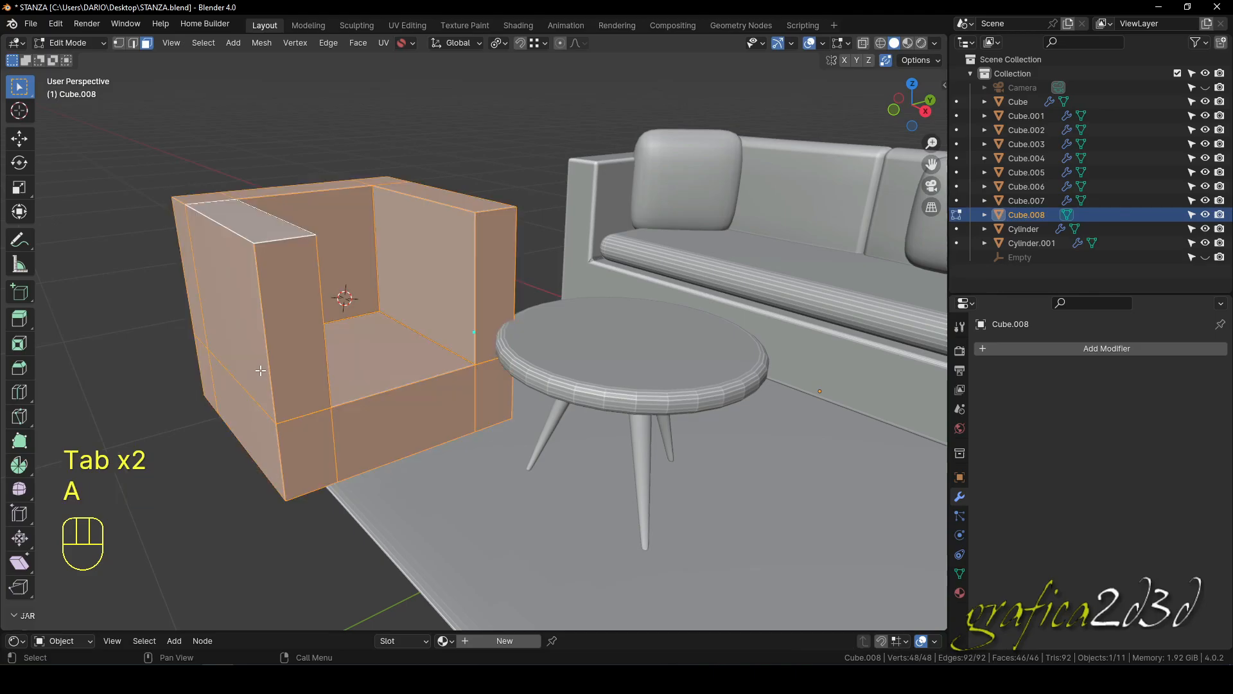
left_click(1069, 343)
mouse_move(1072, 344)
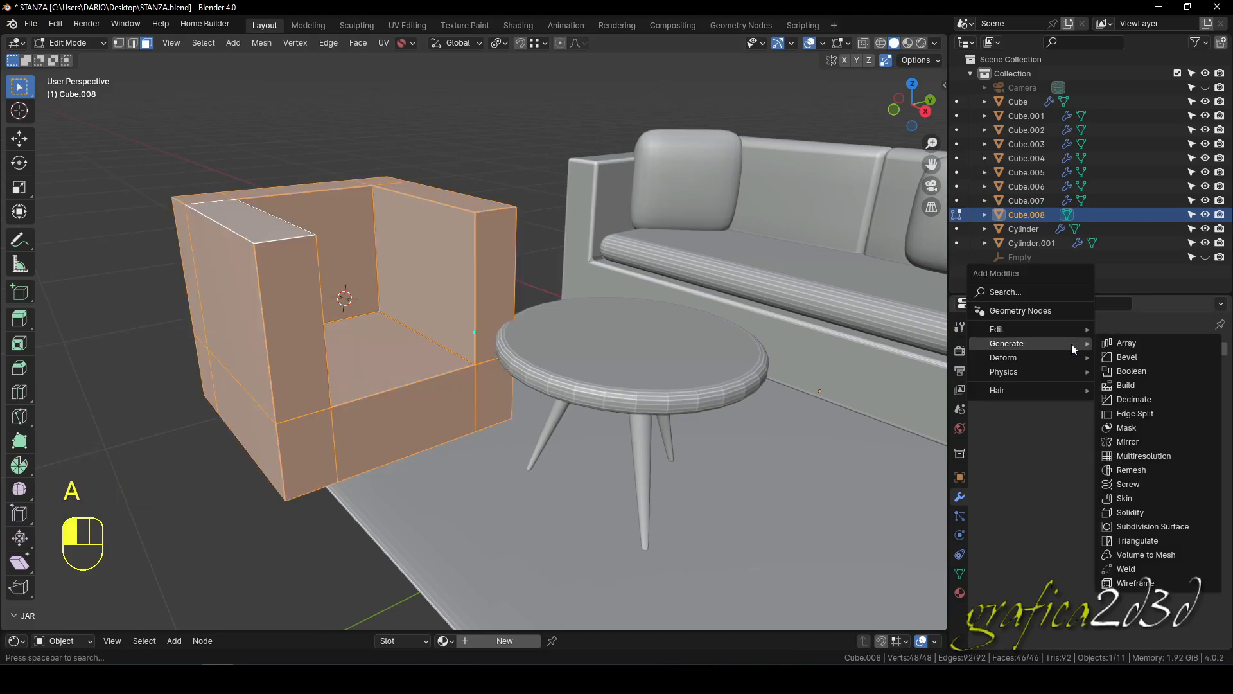
left_click(1155, 355)
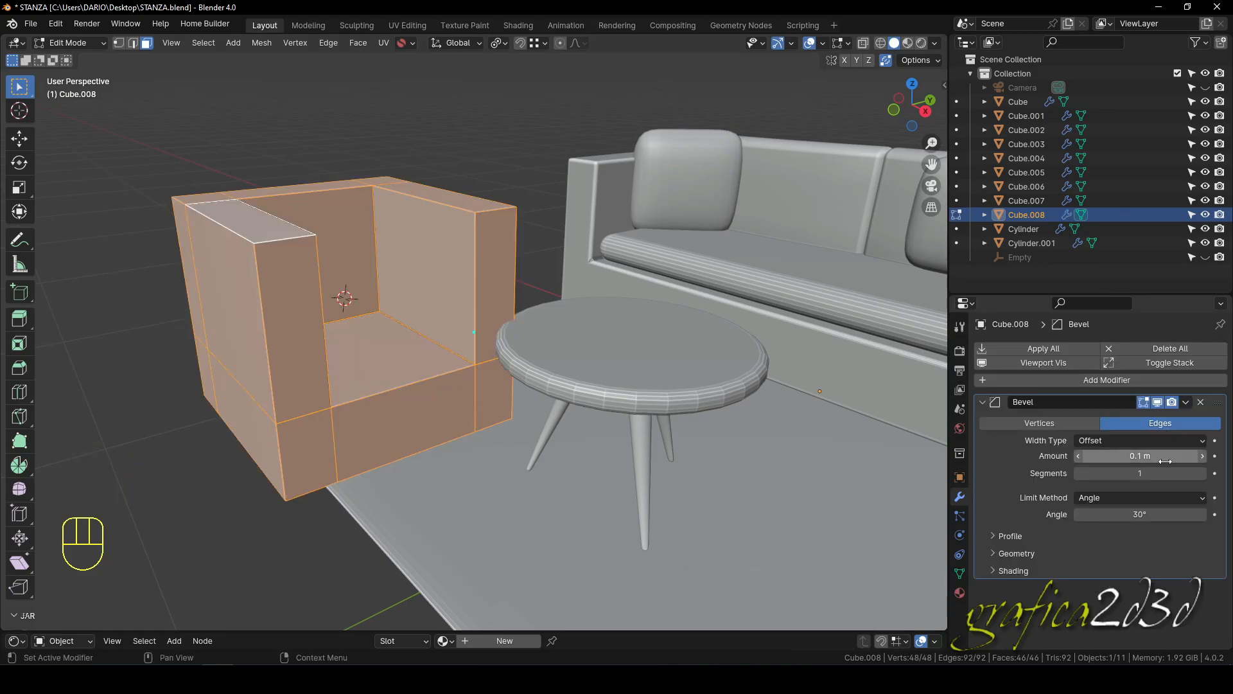
left_click_drag(1137, 455, 1195, 456)
scroll(473, 458, "down", 5)
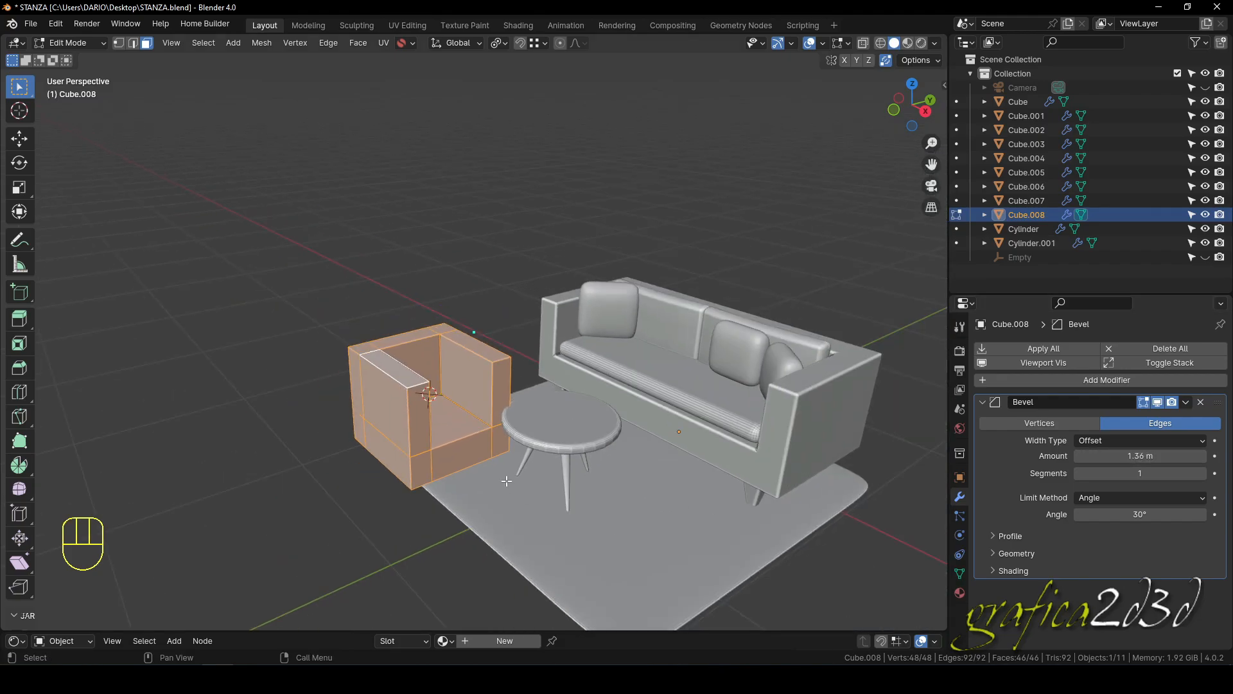
middle_click_drag(482, 480, 534, 458)
scroll(488, 465, "up", 6)
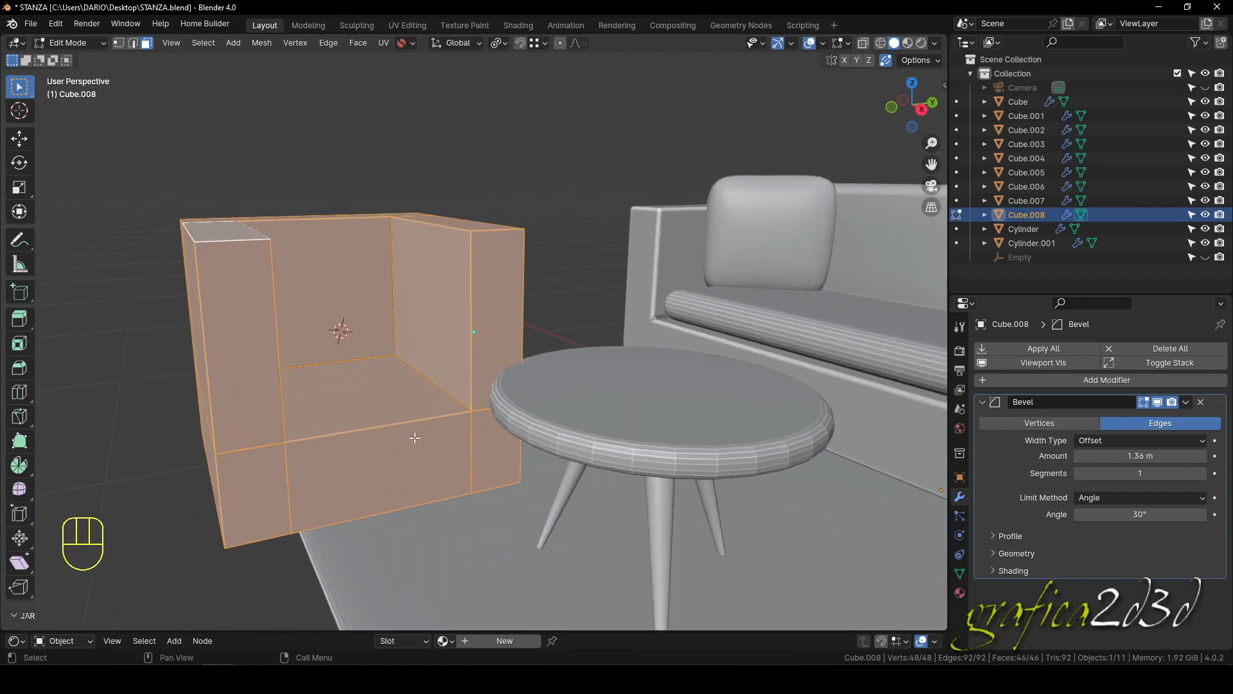
Deselect the mesh, return to Object Mode, and toggle the armchair's viewport visibility off and on.
left_click(580, 307)
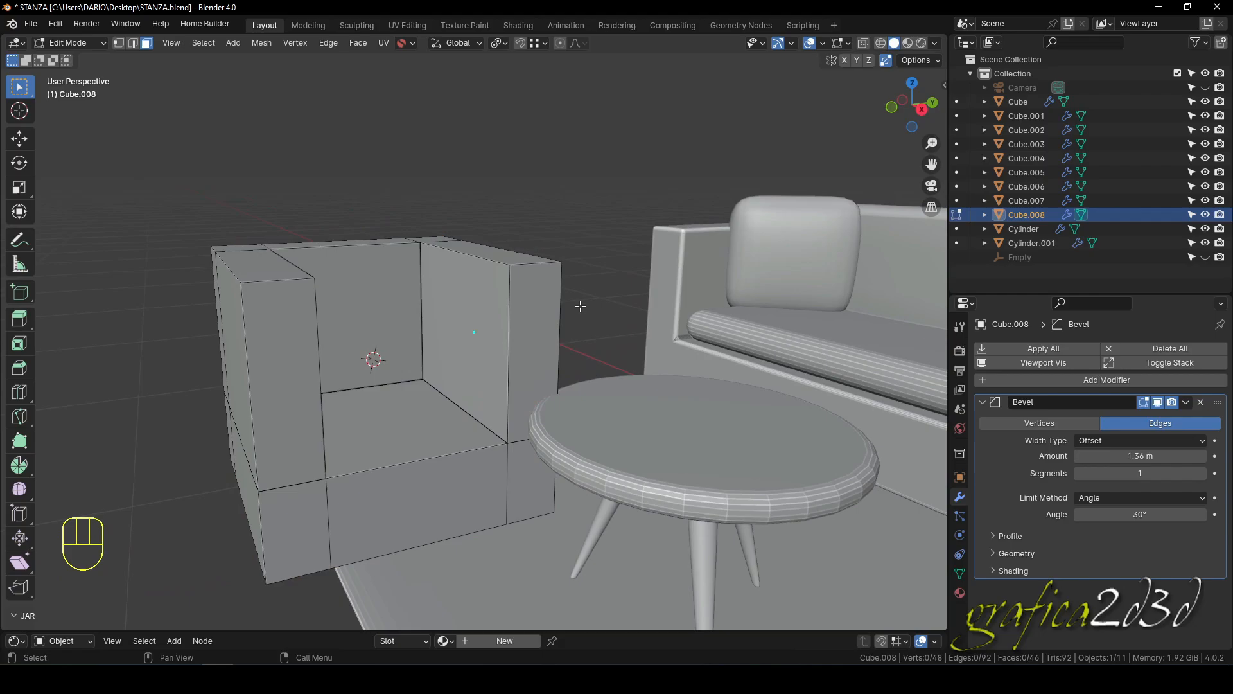
key("Tab")
middle_click_drag(530, 339, 497, 371, "shift")
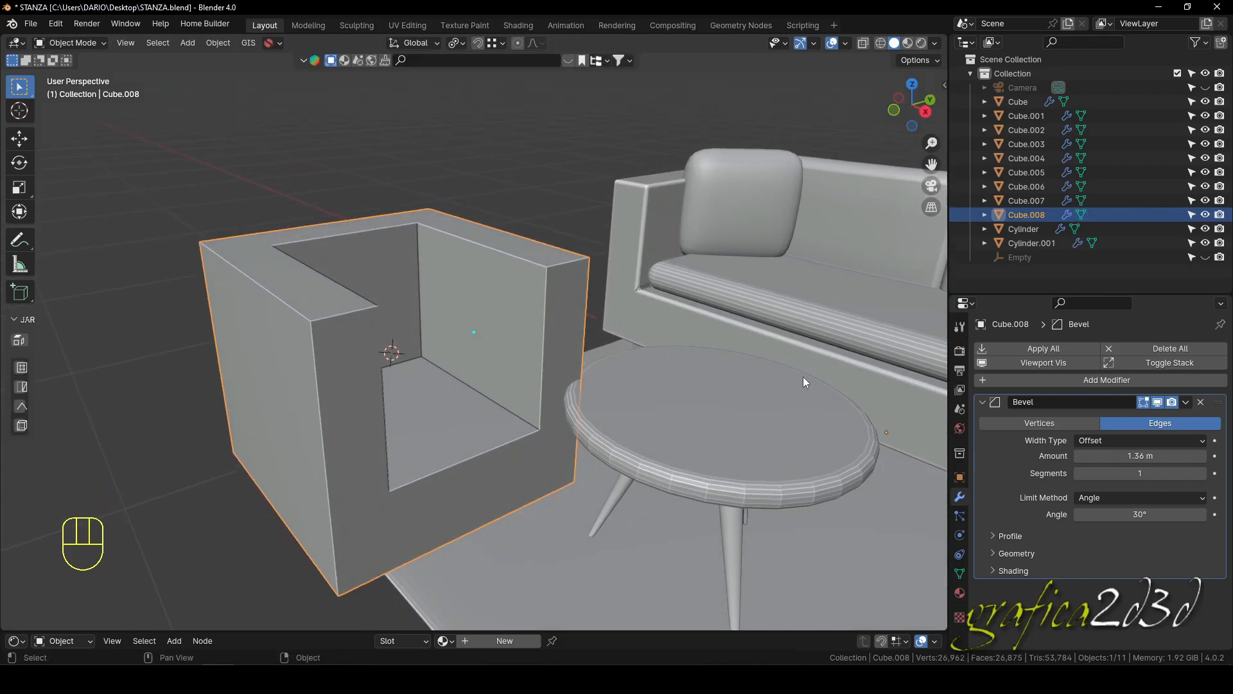
left_click(1208, 214)
left_click(1208, 214)
middle_click_drag(657, 327, 619, 329)
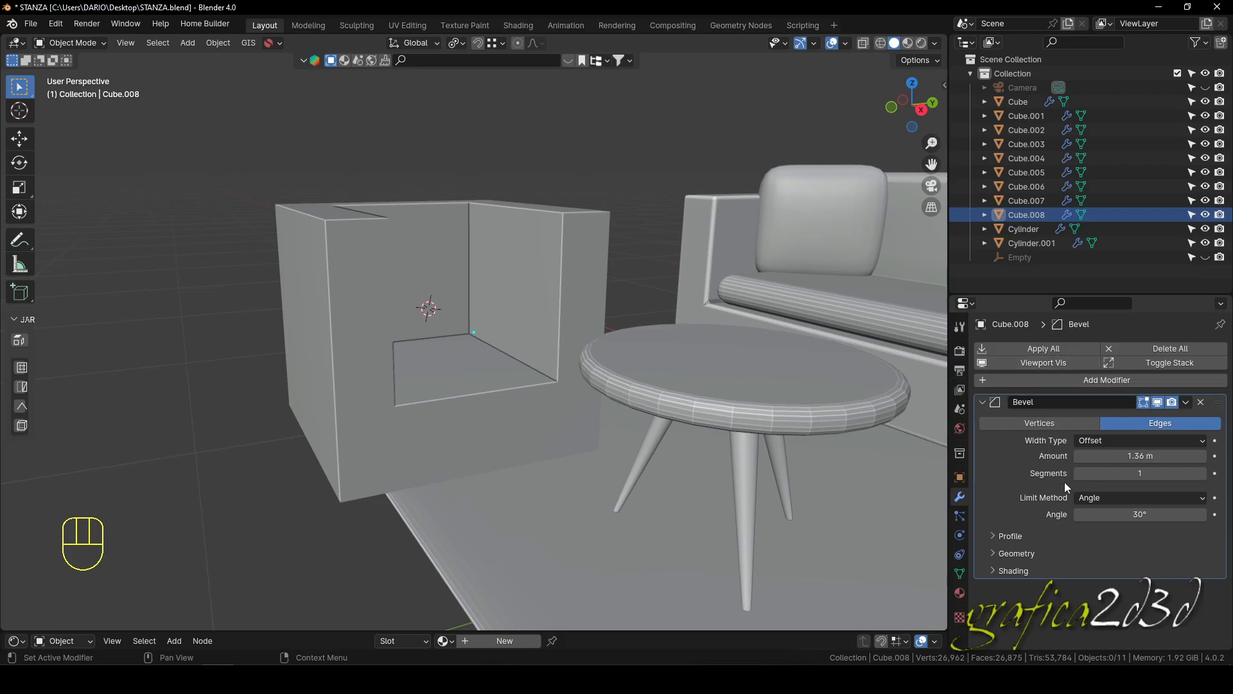
Set the armchair's Bevel amount to 0.05 m.
left_click_drag(1092, 456, 1129, 455)
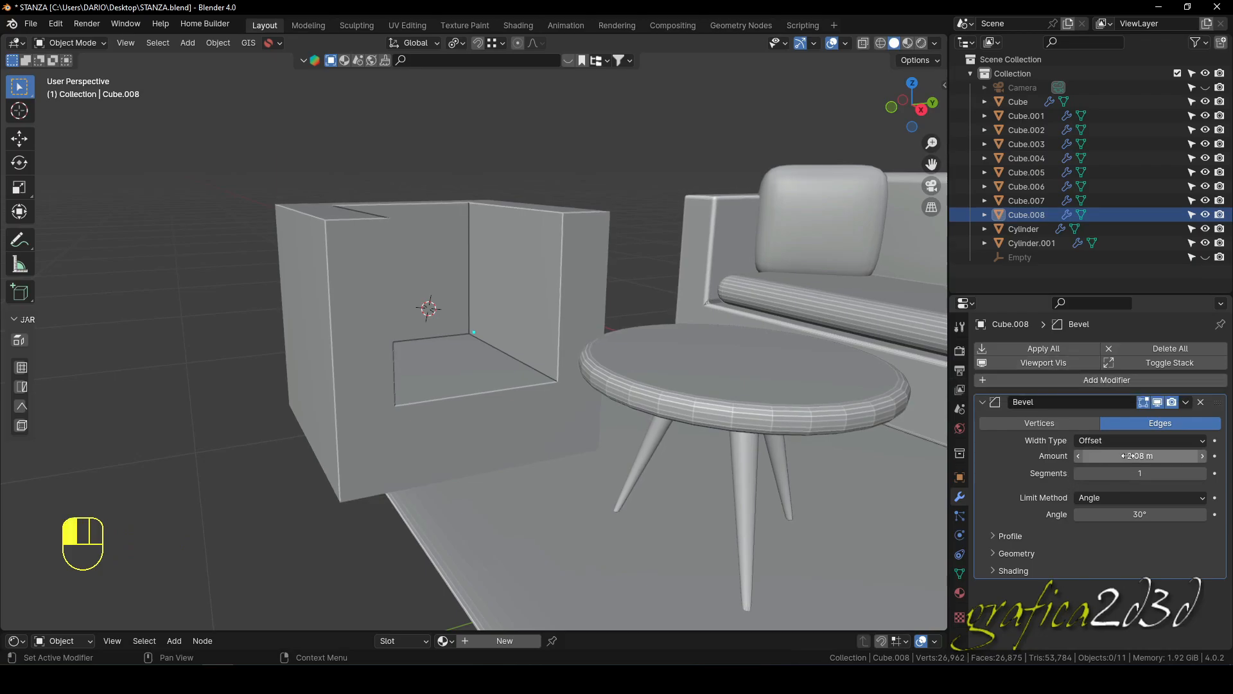
left_click(1129, 455)
type("0")
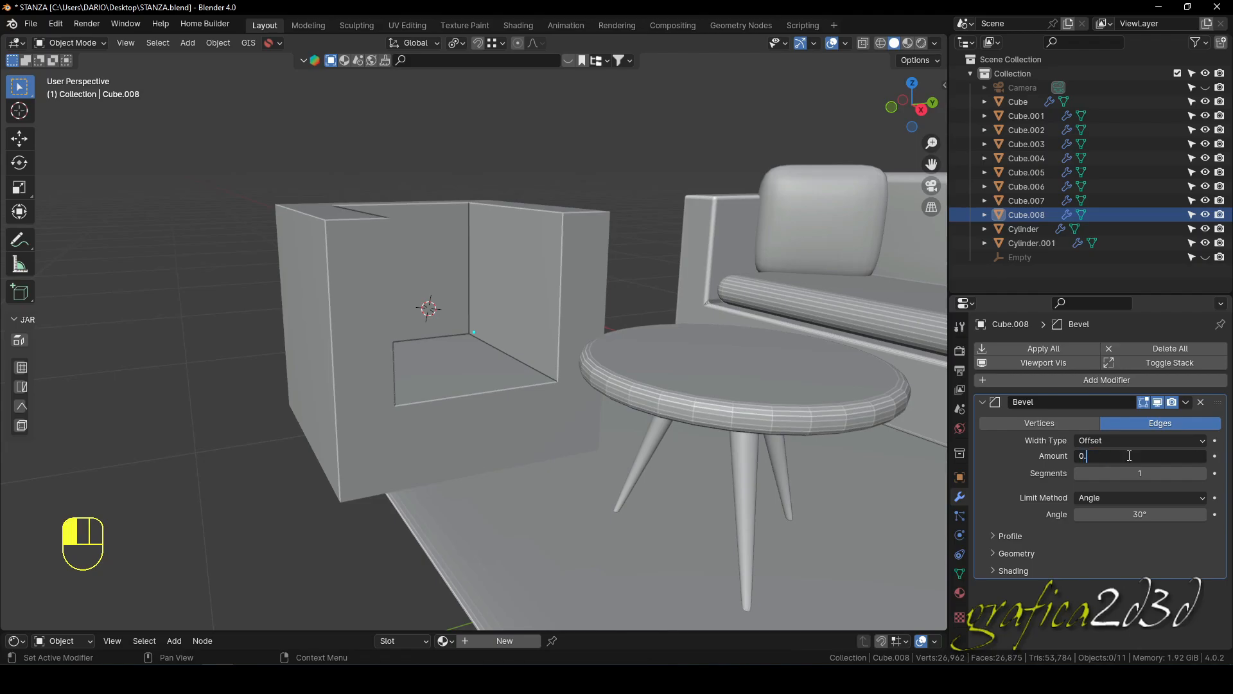
type(".05")
key("Return")
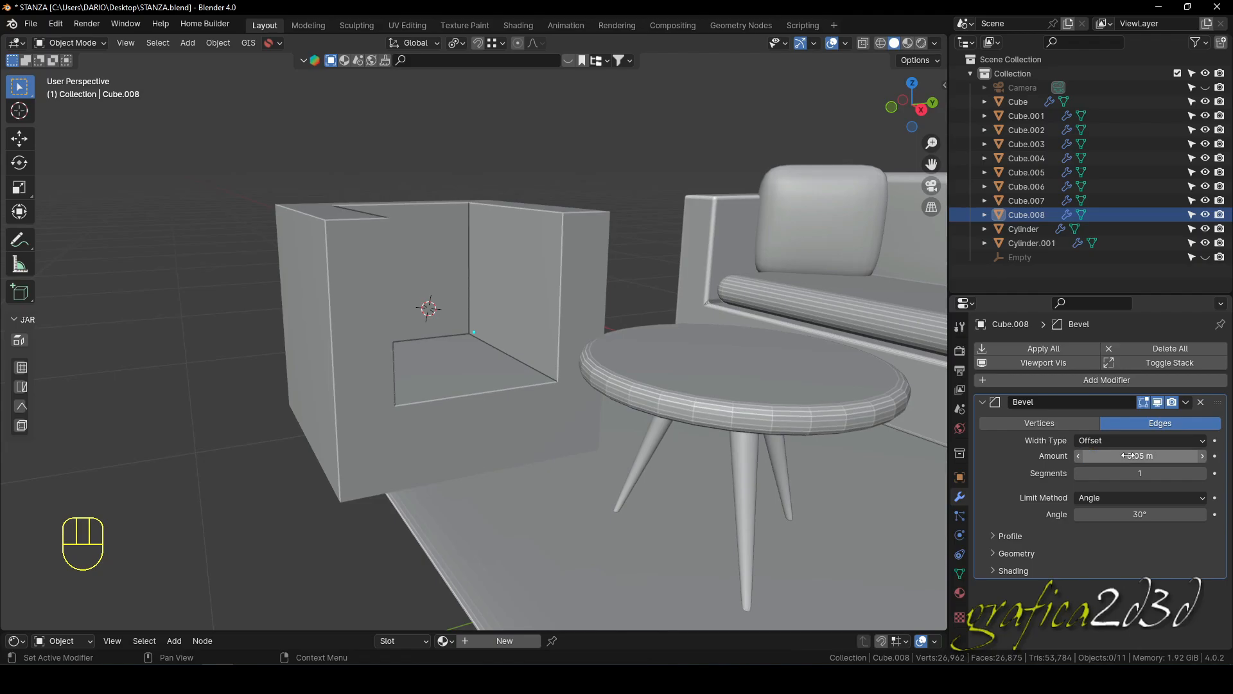
left_click(261, 326)
scroll(343, 347, "down", 1)
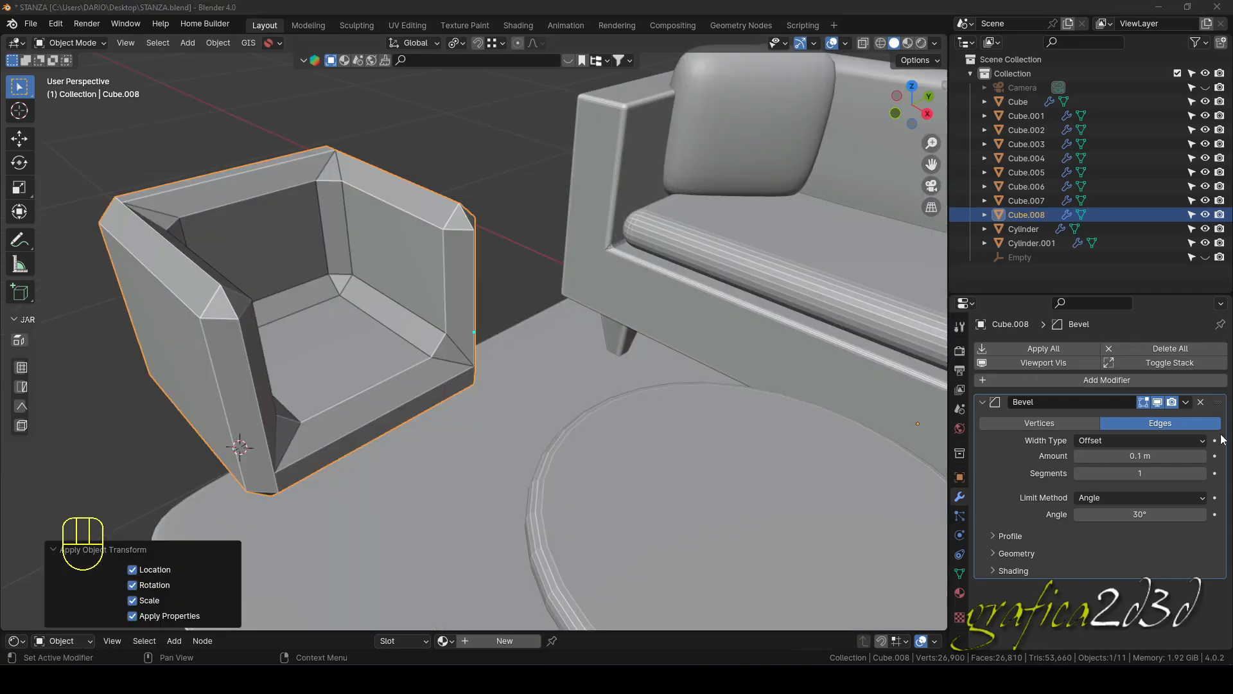
middle_click_drag(321, 502, 372, 504)
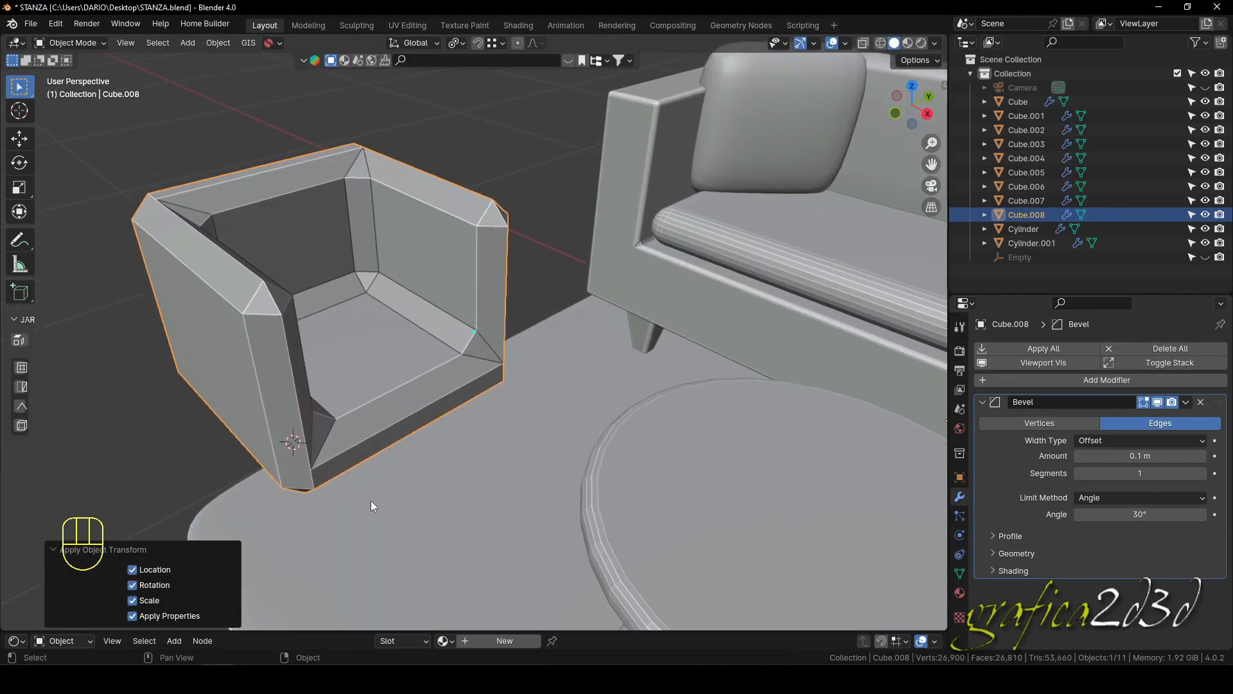
Set the armchair's Bevel modifier amount to 0.02 m.
left_click(1135, 442)
left_click(1135, 442)
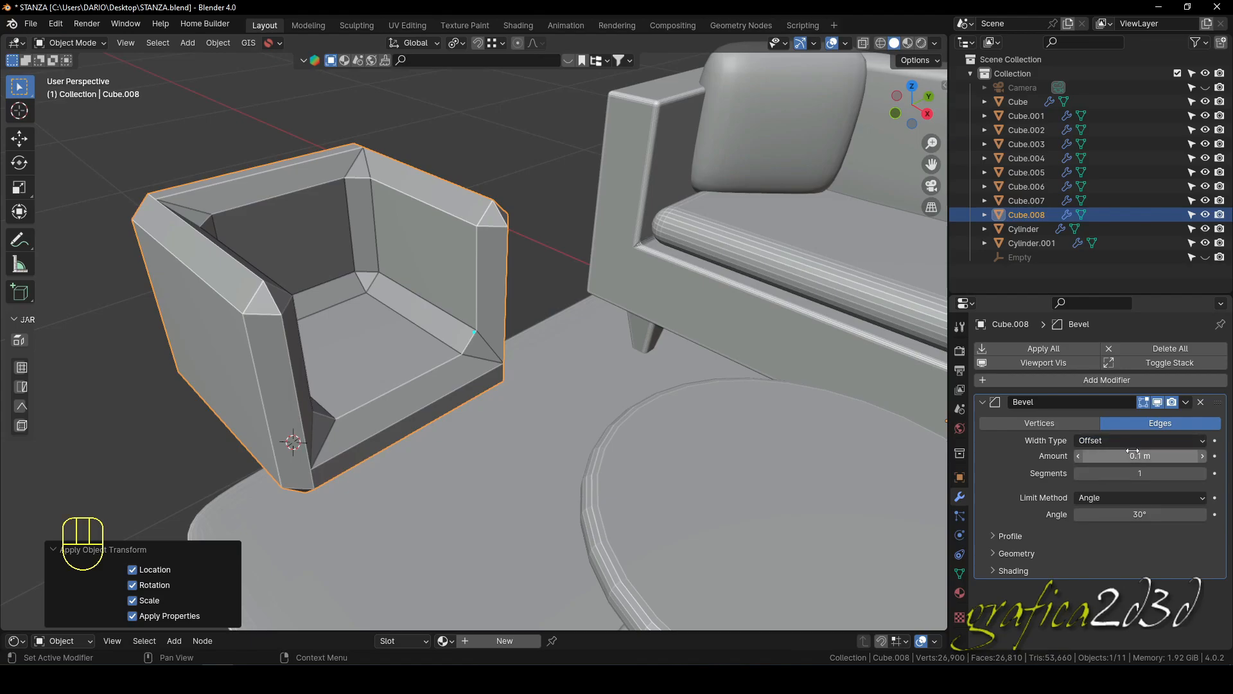
left_click(1135, 456)
type("0.02")
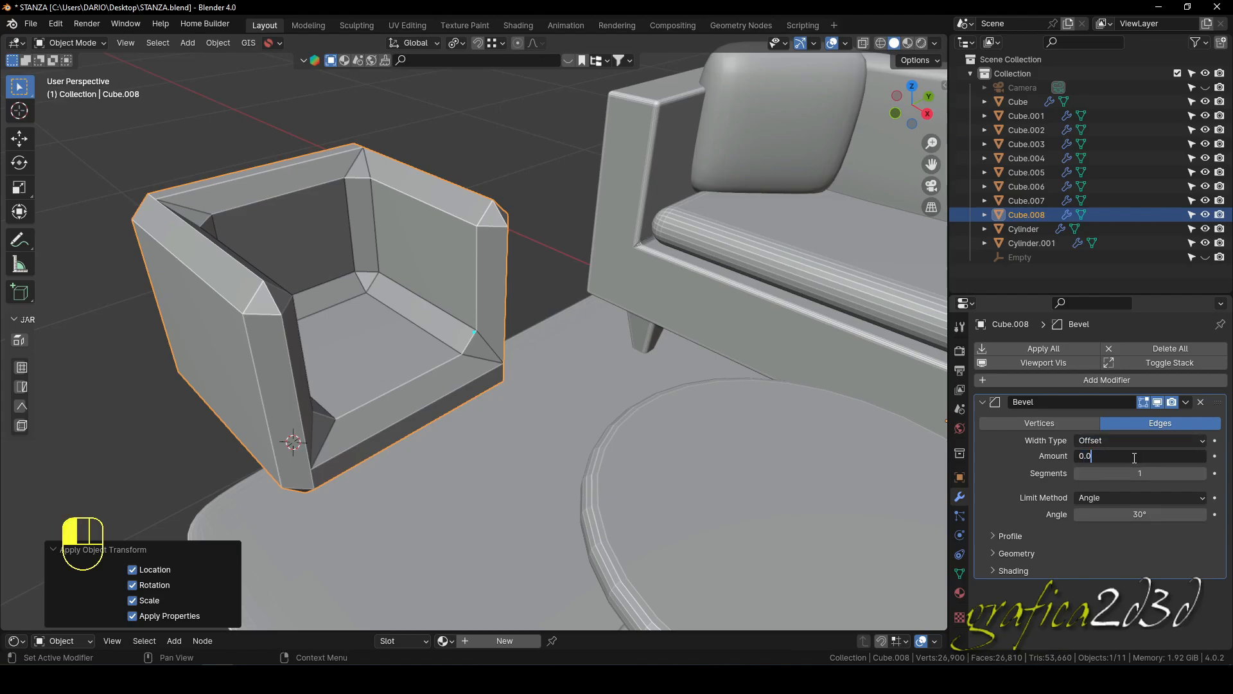
key("Return")
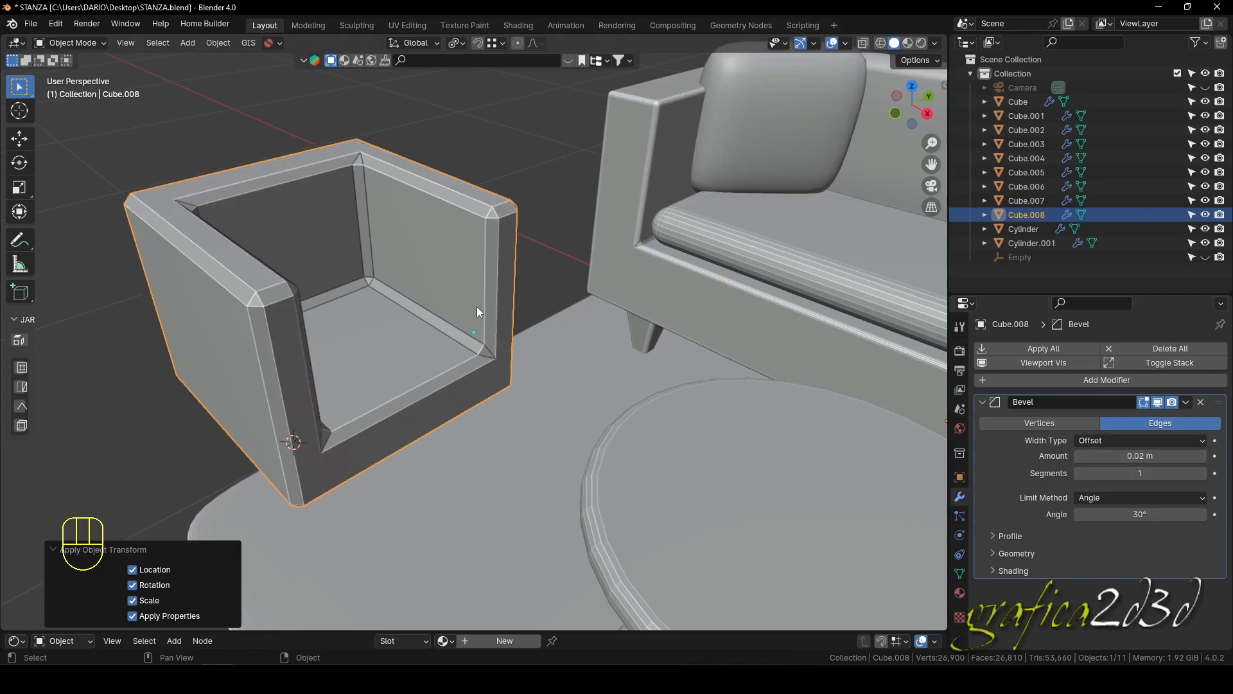
Increase the segments of the armchair's Bevel modifier to 6.
scroll(482, 312, "up", 1)
scroll(376, 274, "up", 1)
scroll(313, 290, "up", 1)
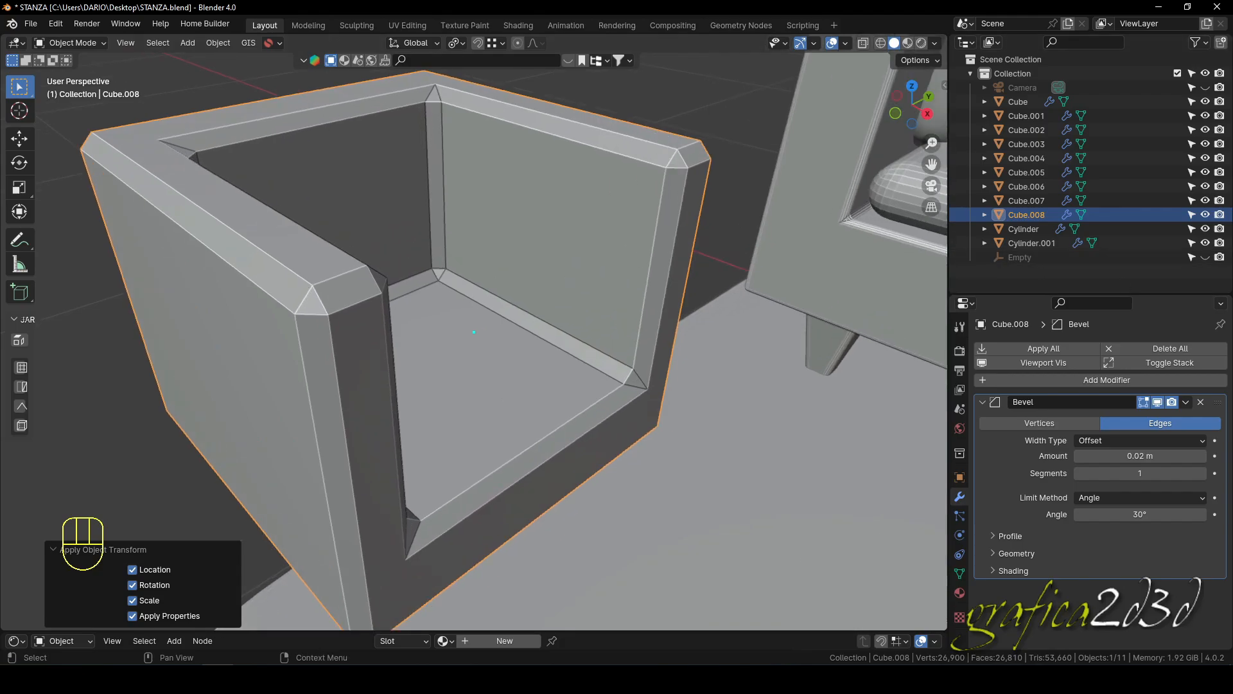
left_click(1202, 473)
left_click(1202, 474)
left_click(1202, 474)
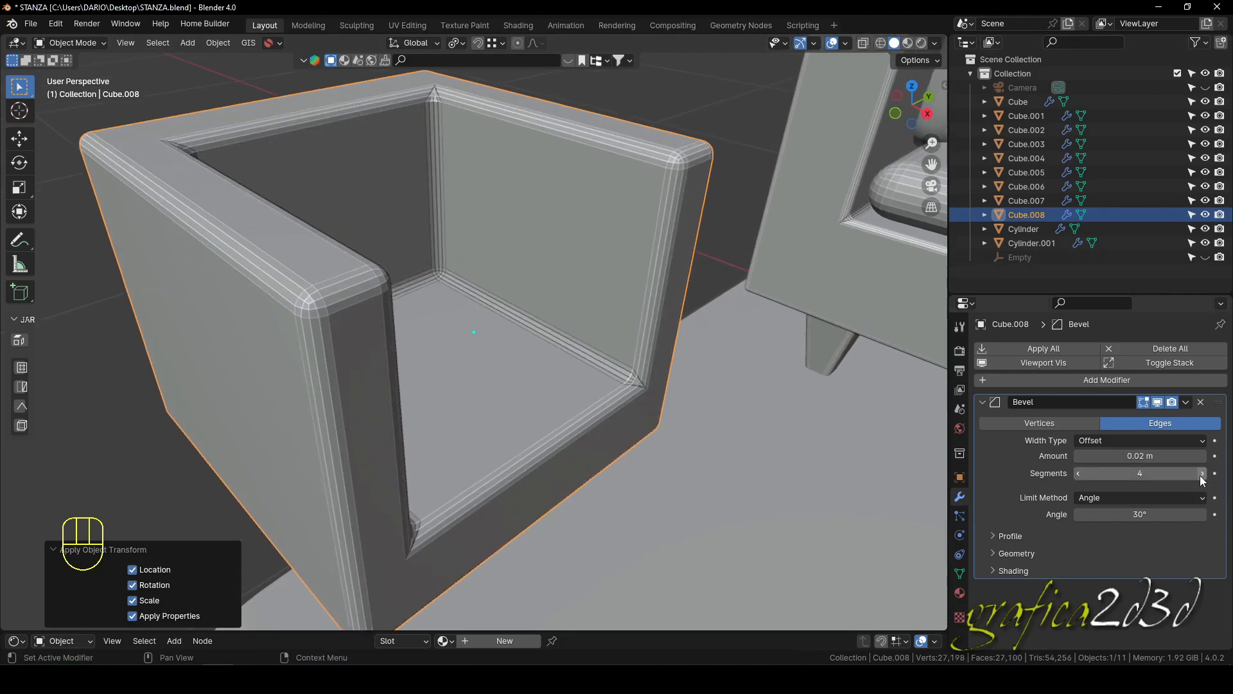
left_click(1202, 473)
left_click(1202, 474)
Raise the armchair about 0.13 m along Z in front view, bringing its underside level with the sofa's base.
scroll(661, 388, "down", 4)
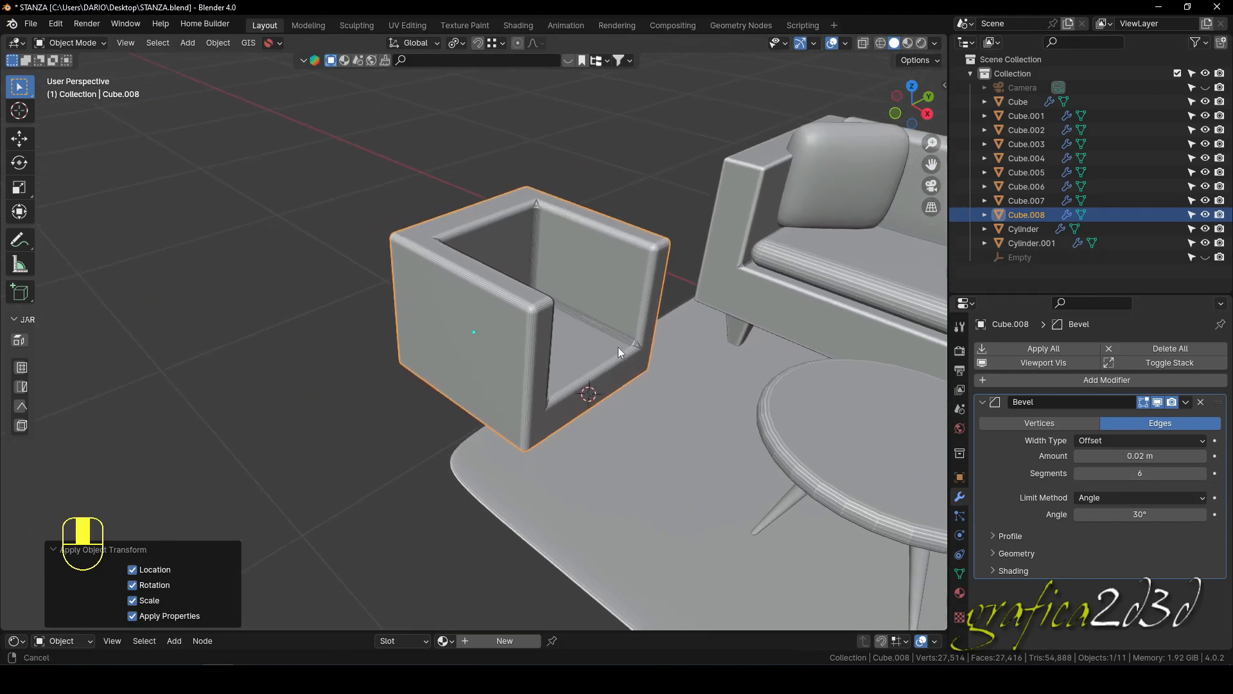
middle_click_drag(608, 391, 637, 338, "shift")
left_click(683, 288)
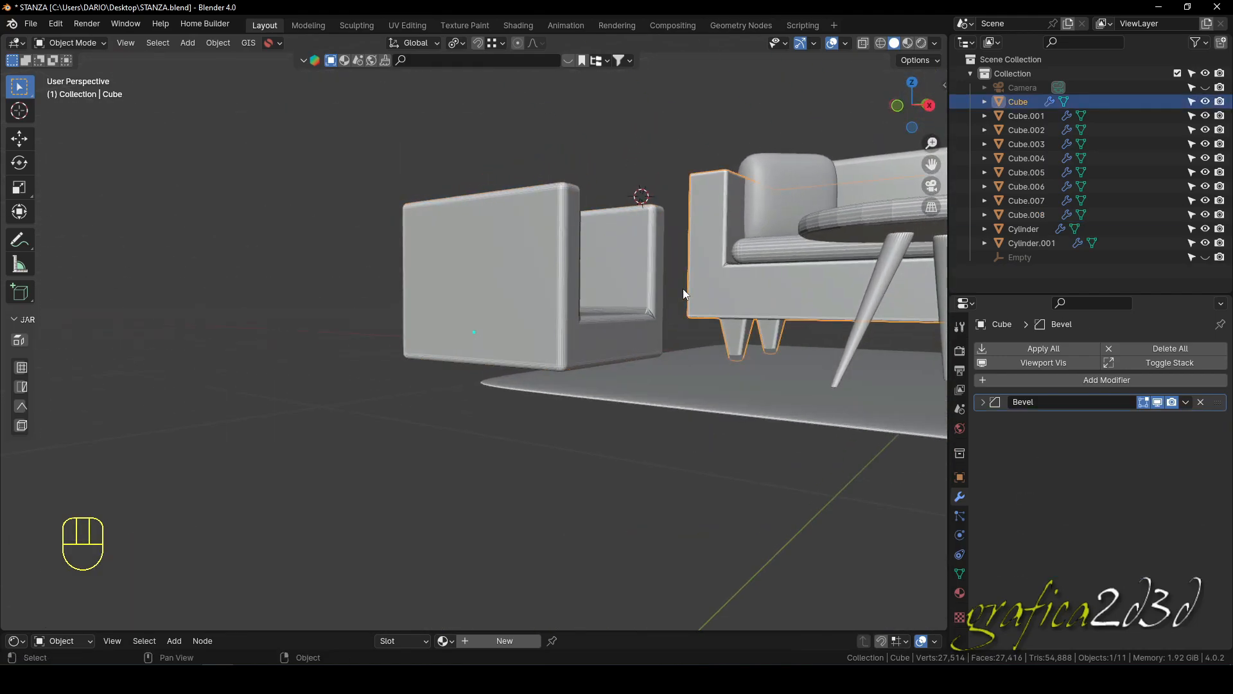
left_click(580, 159)
key("KP_1")
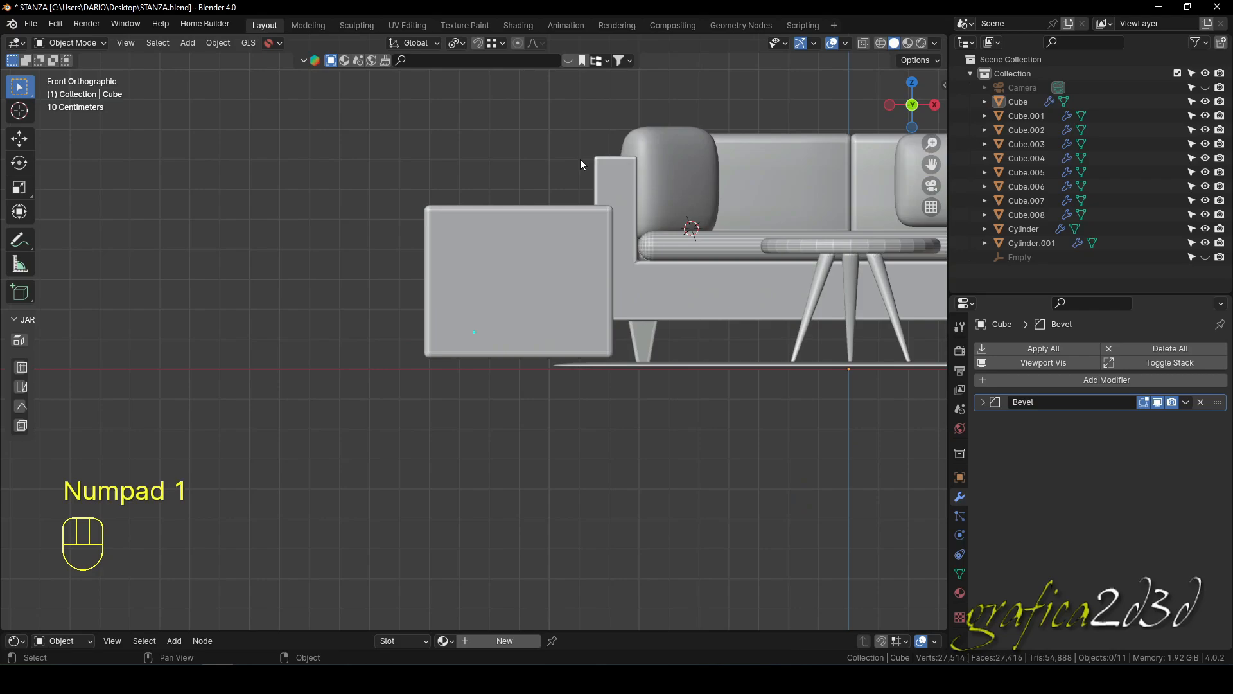
left_click(519, 290)
middle_click_drag(520, 291, 467, 328, "shift")
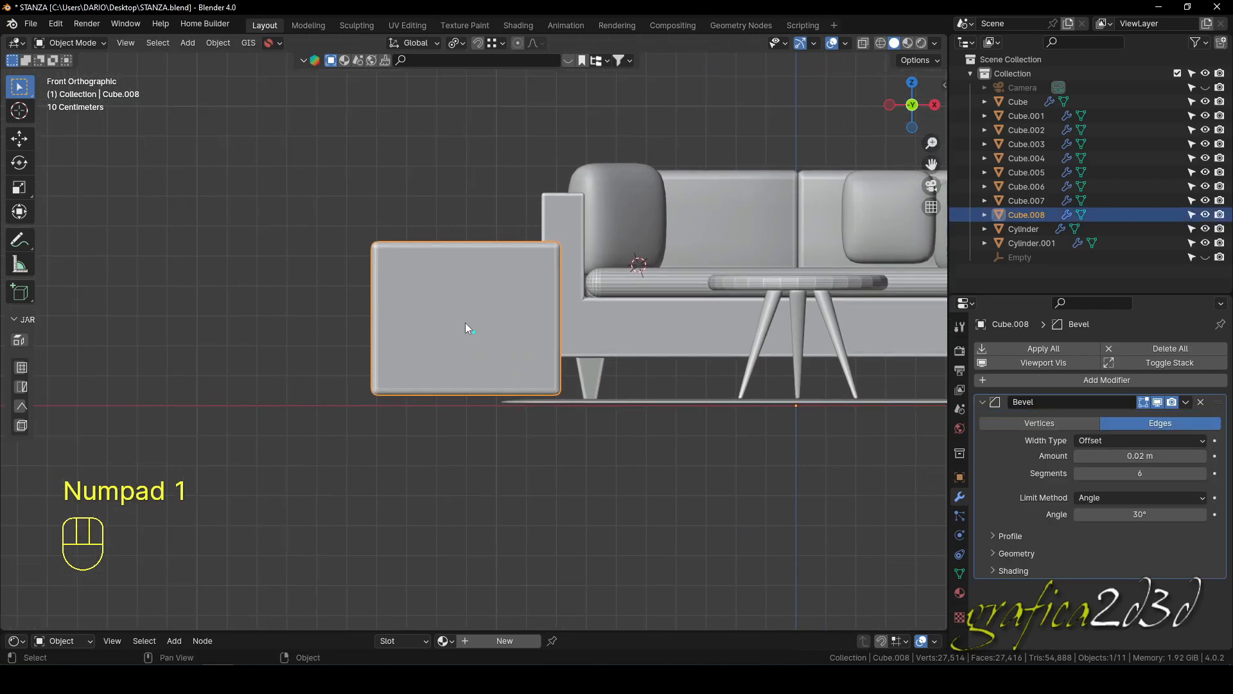
key("g")
key("z")
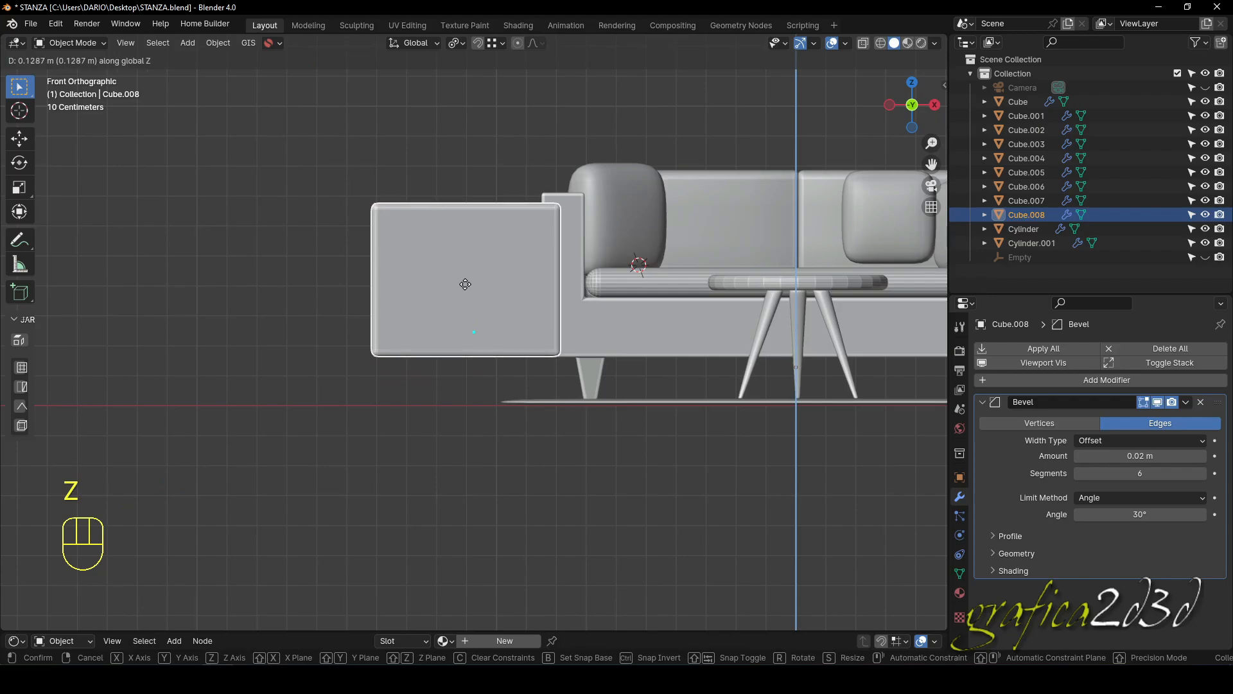
left_click(462, 280)
Examine the sofa's front leg and the underside of the armchair.
middle_click_drag(553, 344, 589, 337, "shift")
scroll(654, 345, "up", 5)
left_click(656, 349)
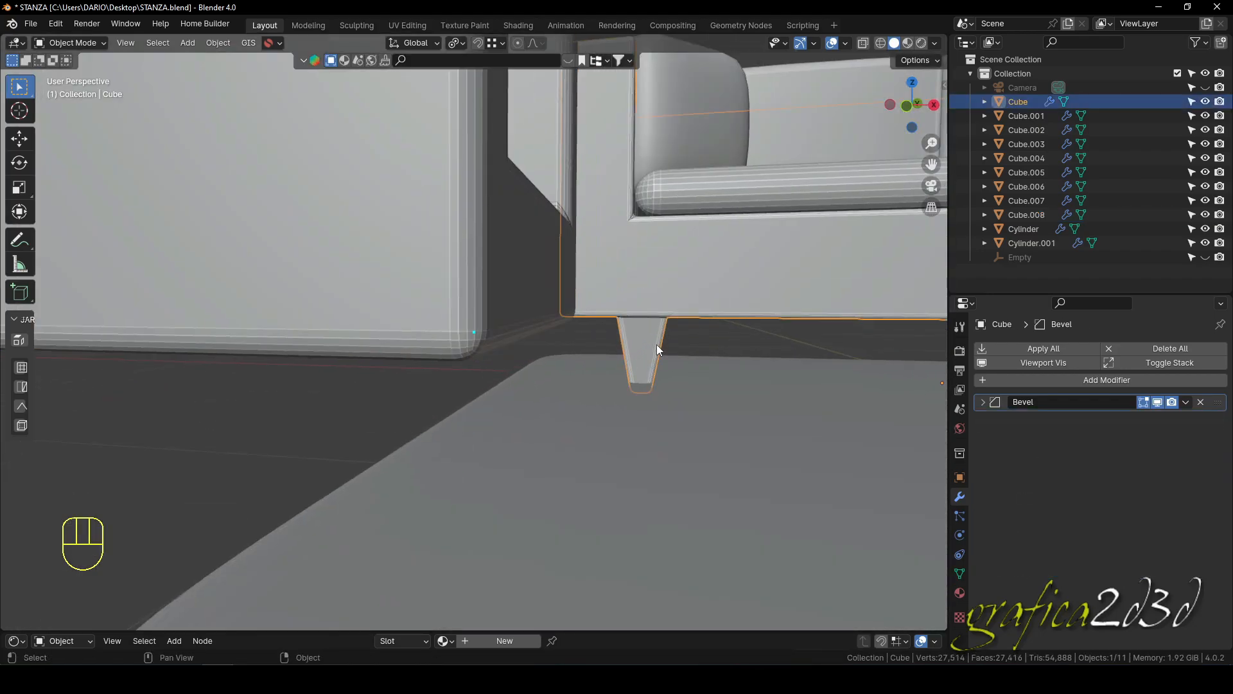
scroll(657, 344, "down", 5)
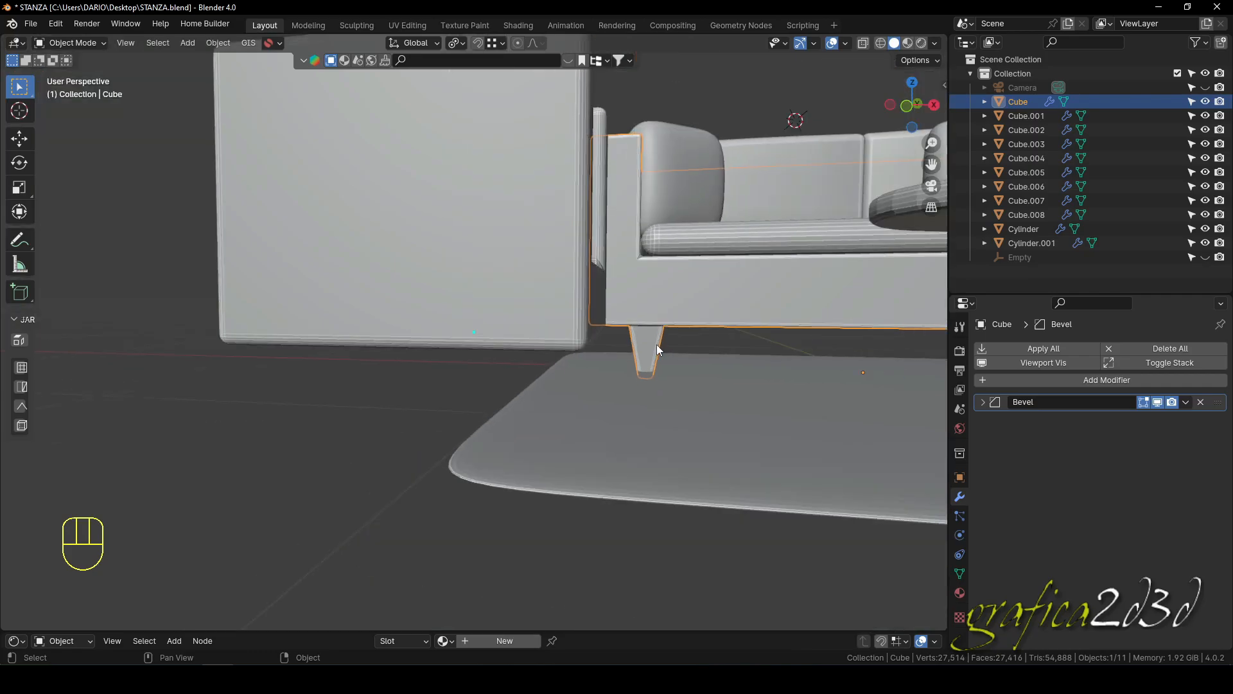
left_click(376, 418)
middle_click_drag(376, 418, 502, 378)
middle_click_drag(463, 419, 628, 334, "shift")
Snap the 3D cursor to the inner vertex near one corner of the armchair's underside in Edit Mode.
left_click(526, 280)
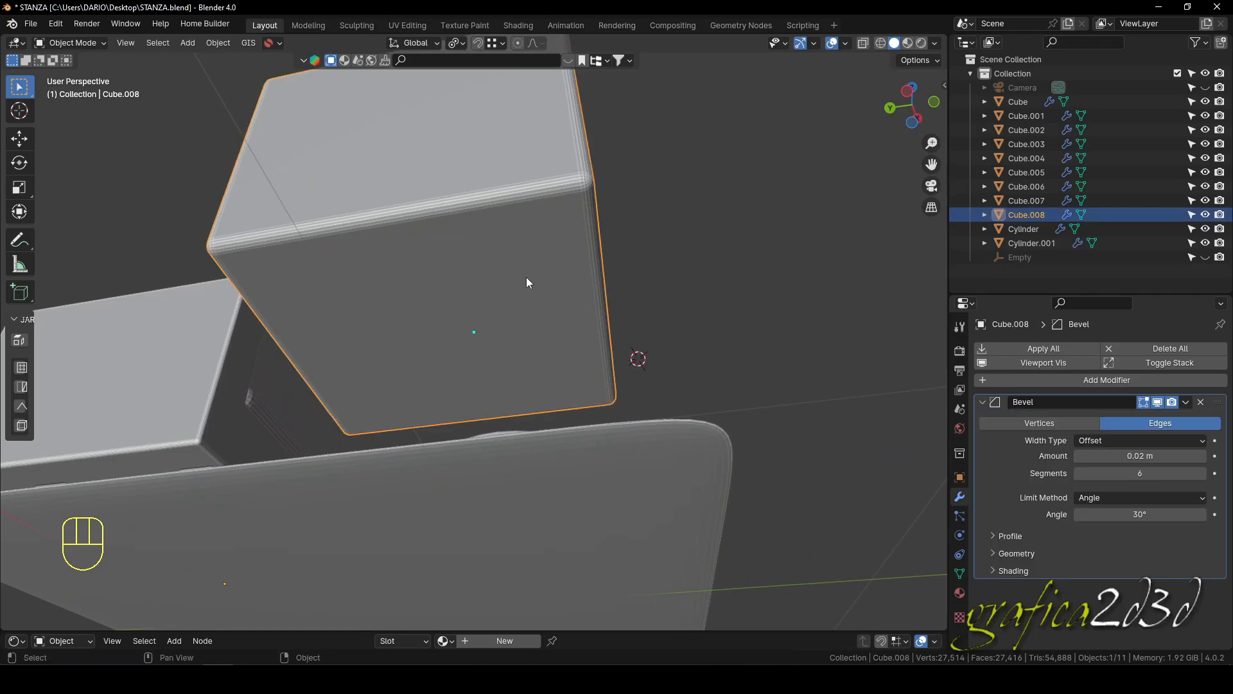
key("Tab")
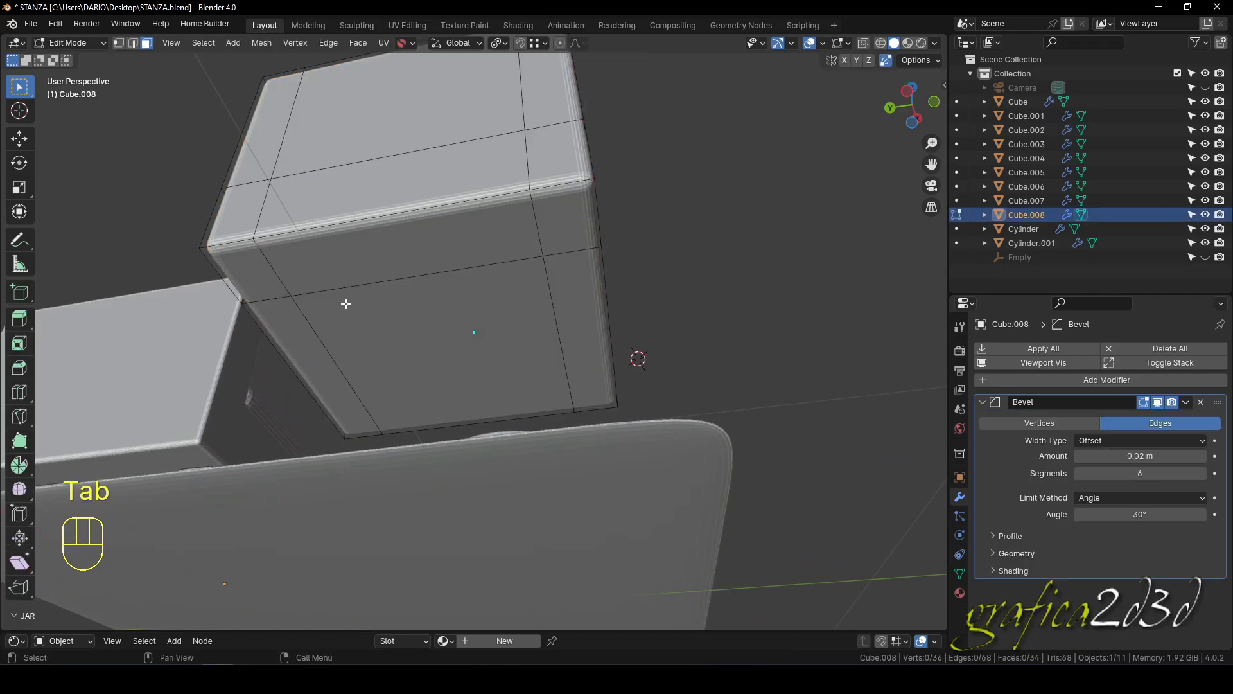
key("1")
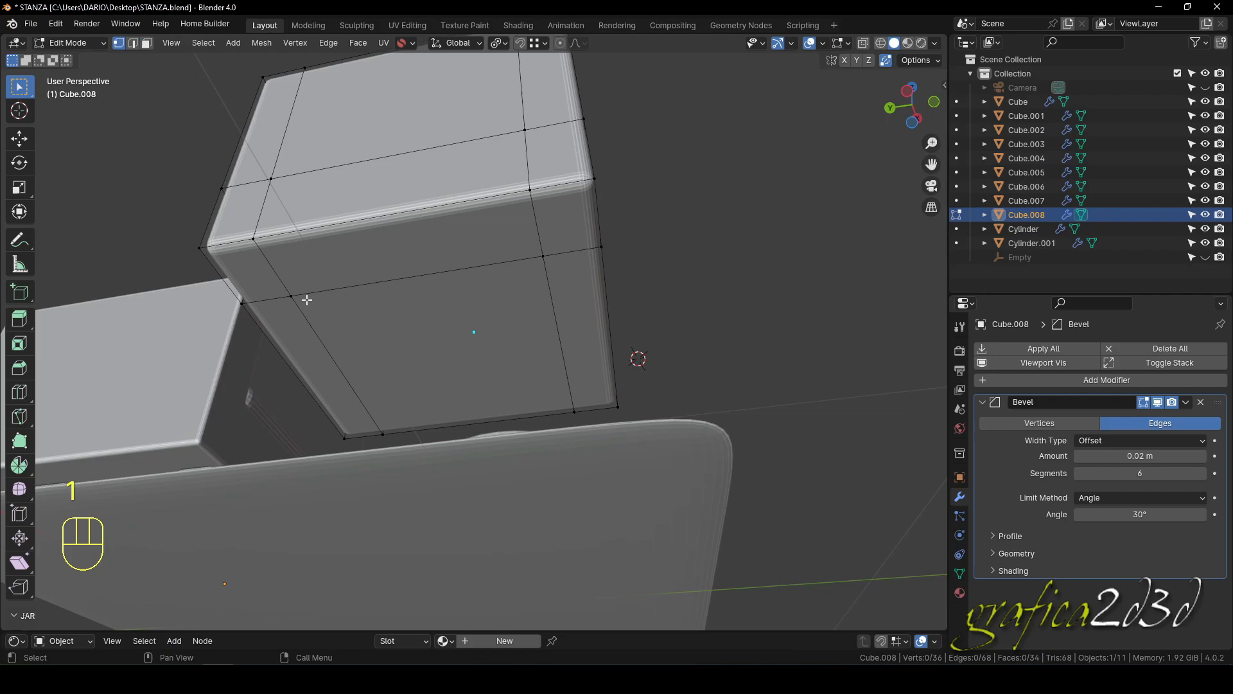
left_click(291, 295)
key("shift+s")
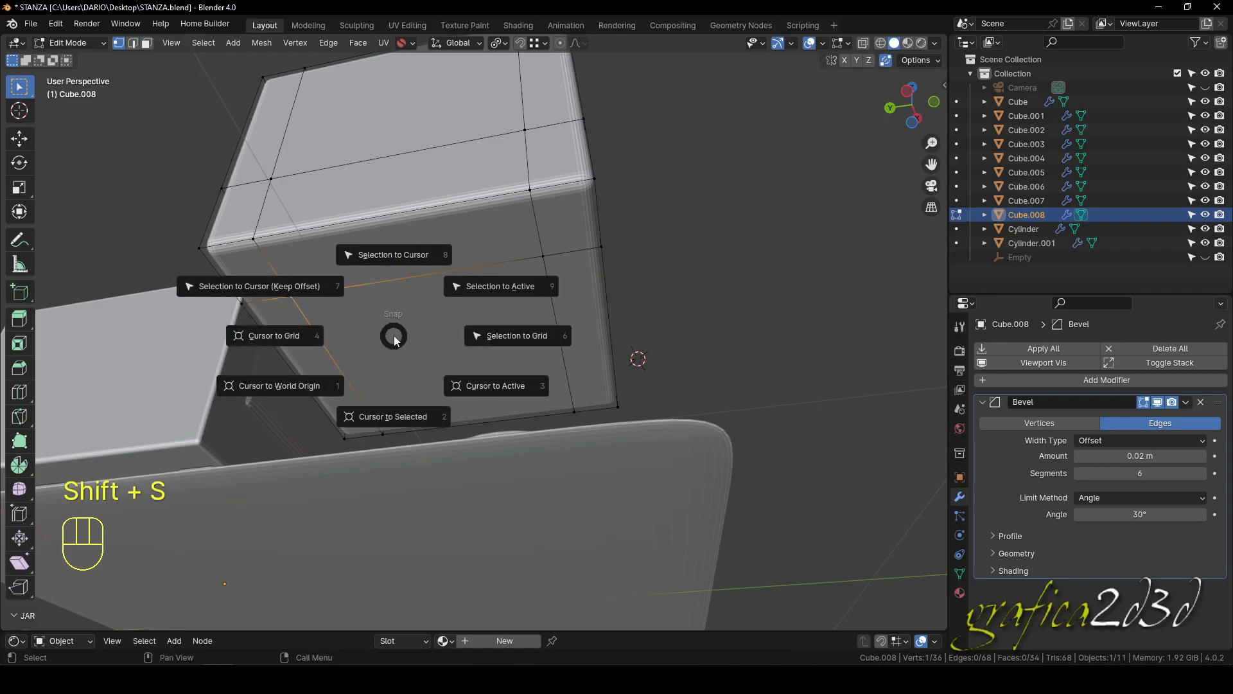
left_click(402, 416)
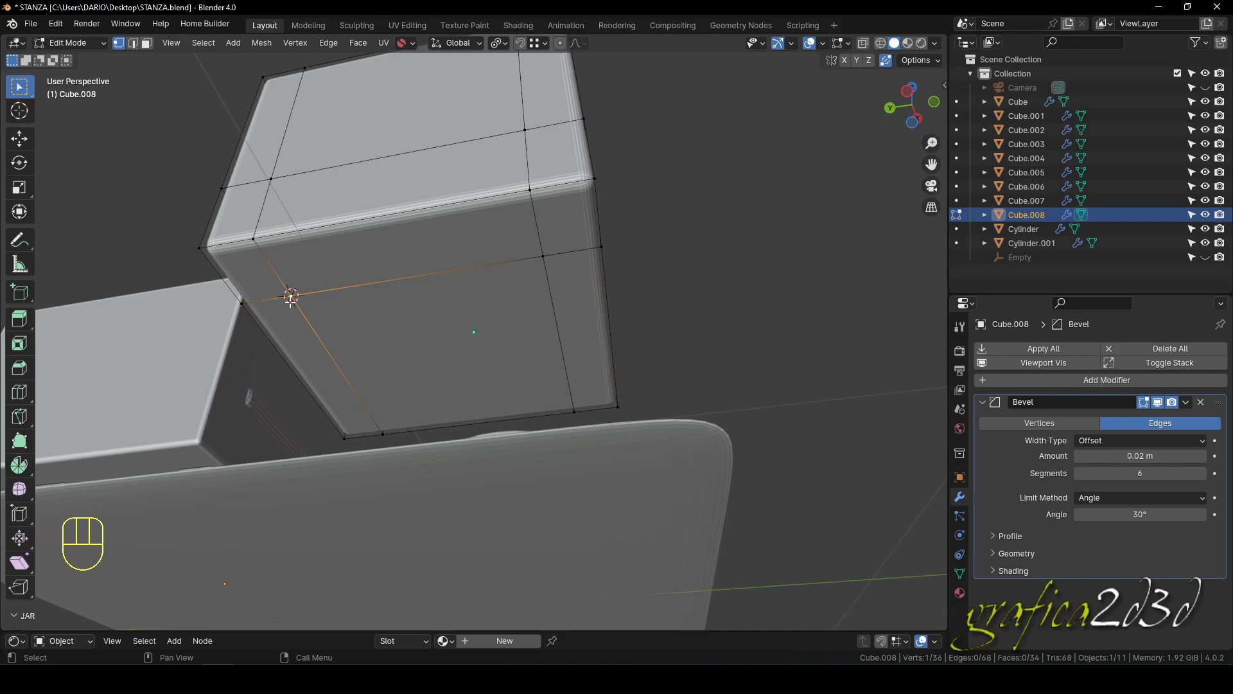
Return to Object Mode and add a cube mesh at the 3D cursor under the armchair.
key("Tab")
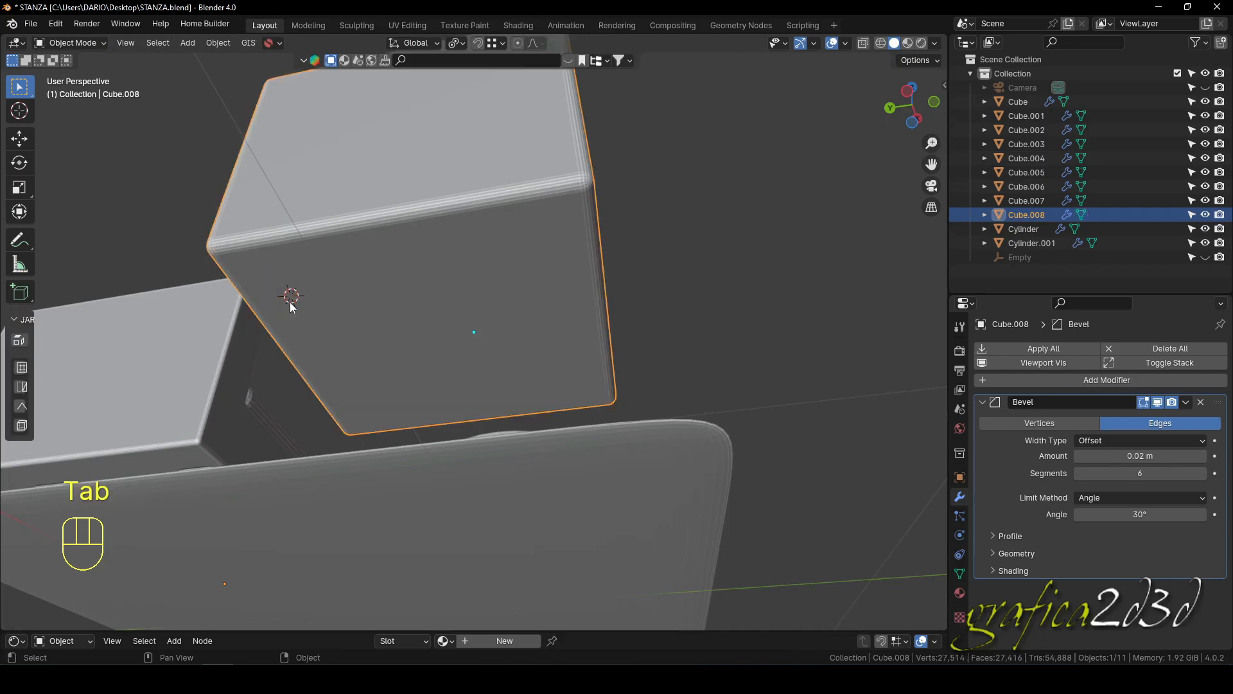
key("shift+a")
mouse_move(291, 302)
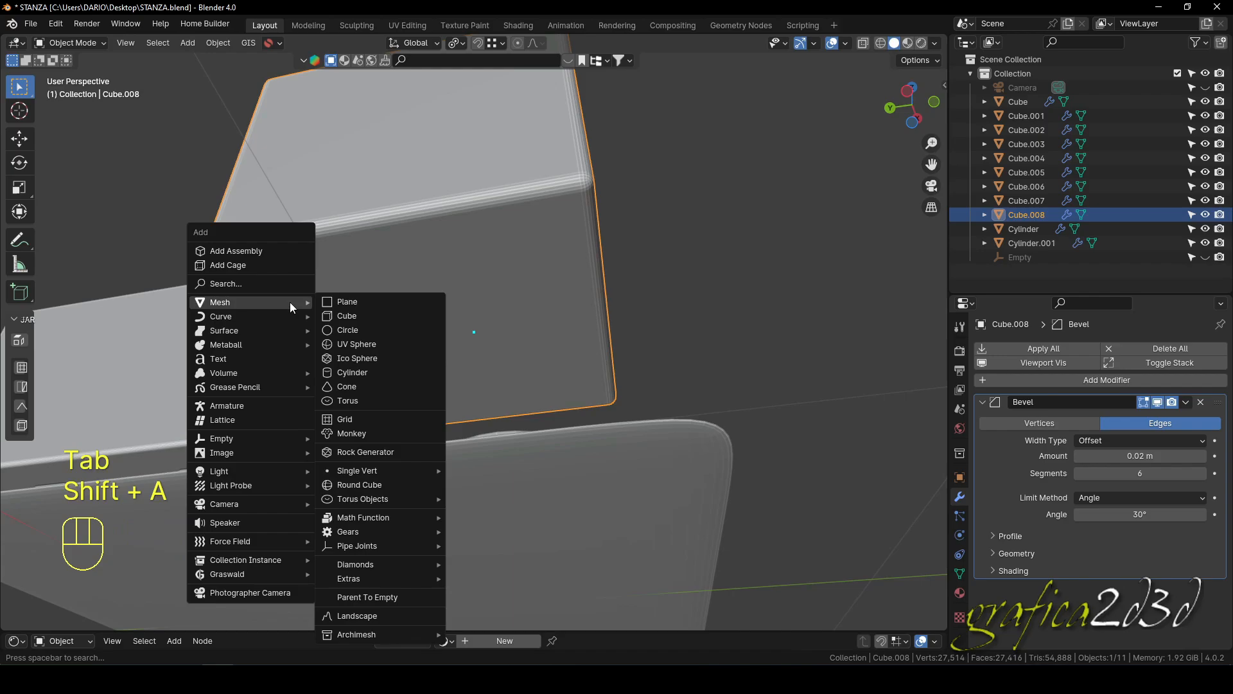
left_click(352, 315)
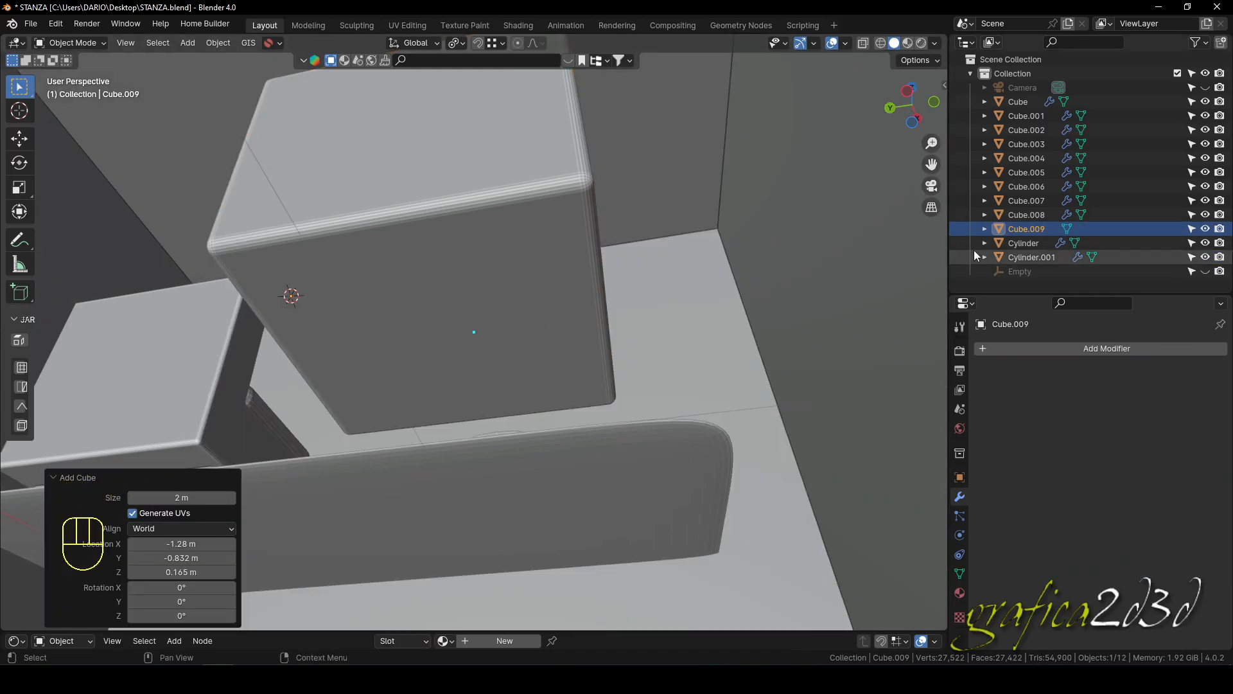
Set the new cube's X, Y and Z dimensions to 0.1 m each.
key("n")
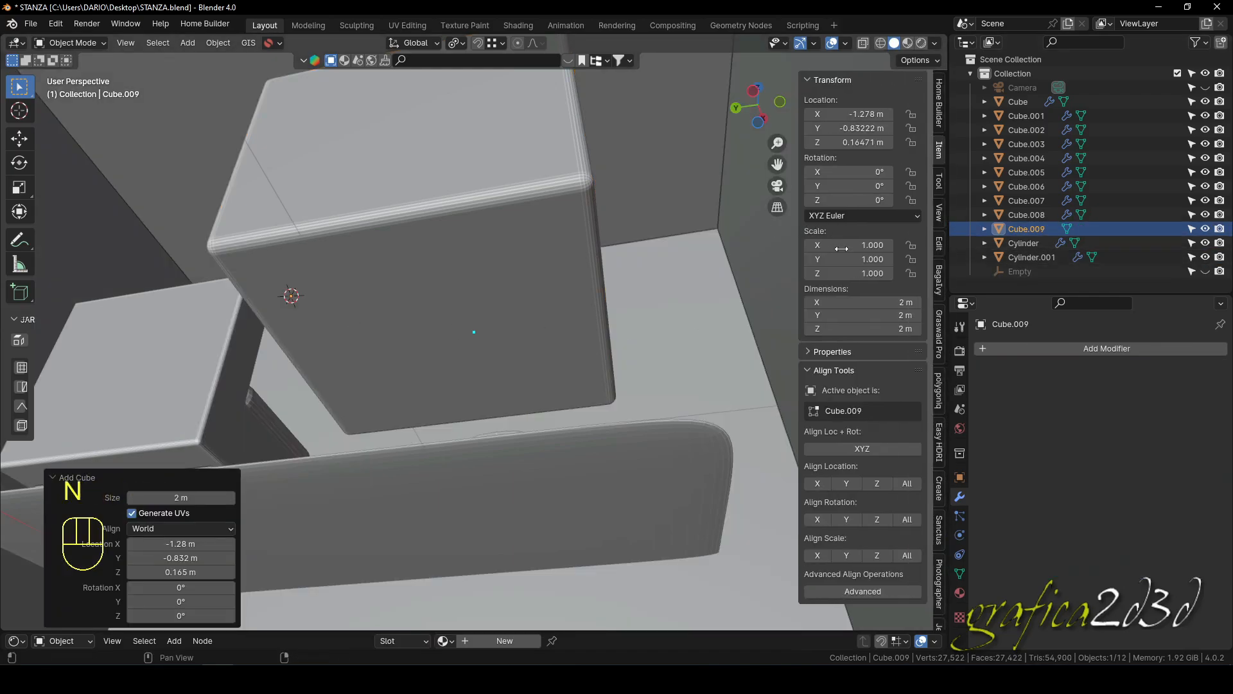
left_click(900, 303)
type("0")
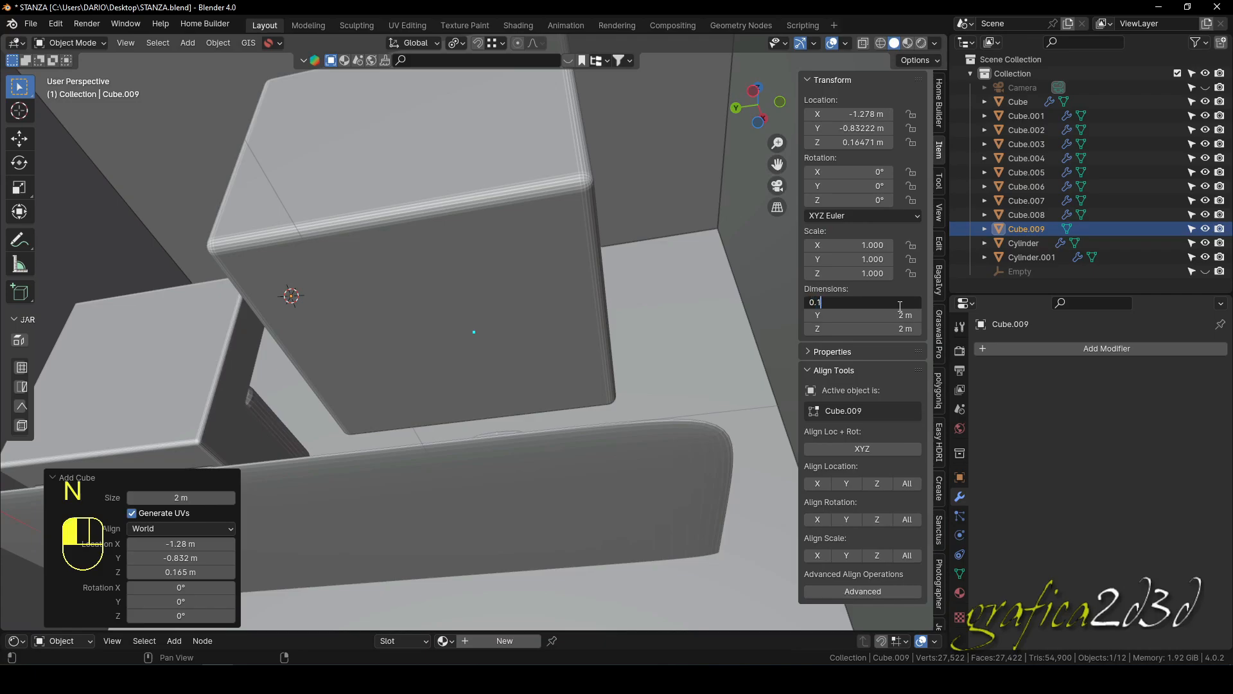
type(".1")
key("Return")
left_click(903, 314)
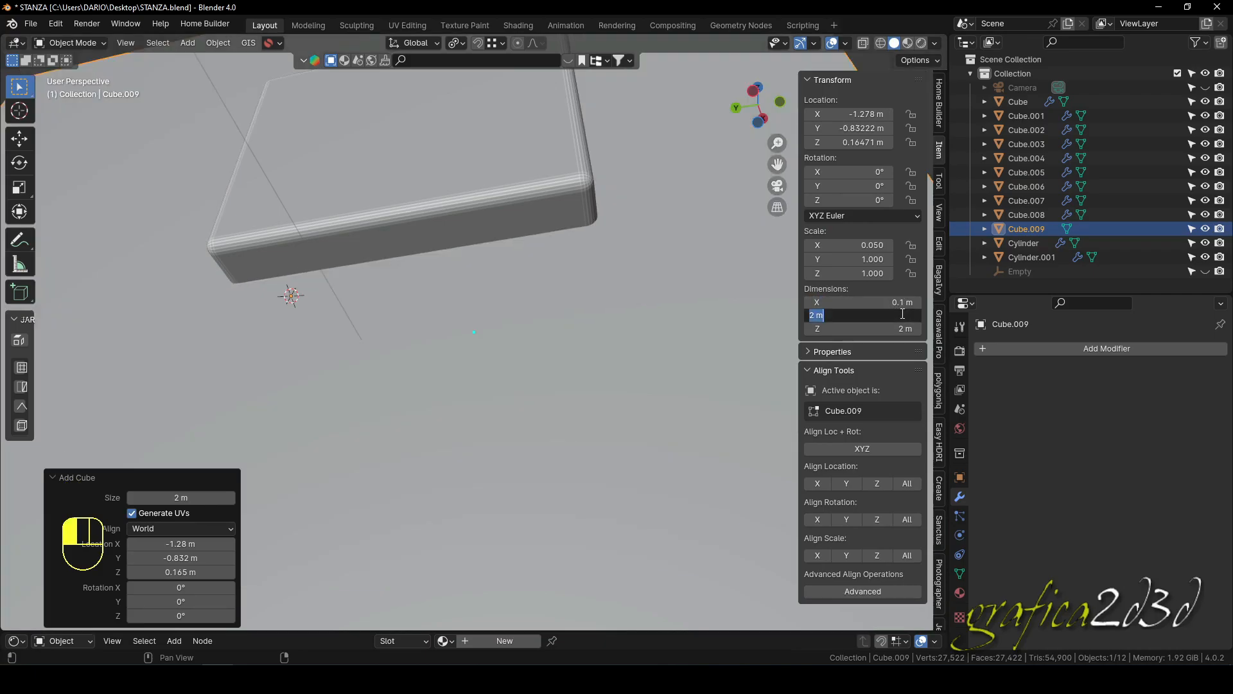
type("0.1")
key("Return")
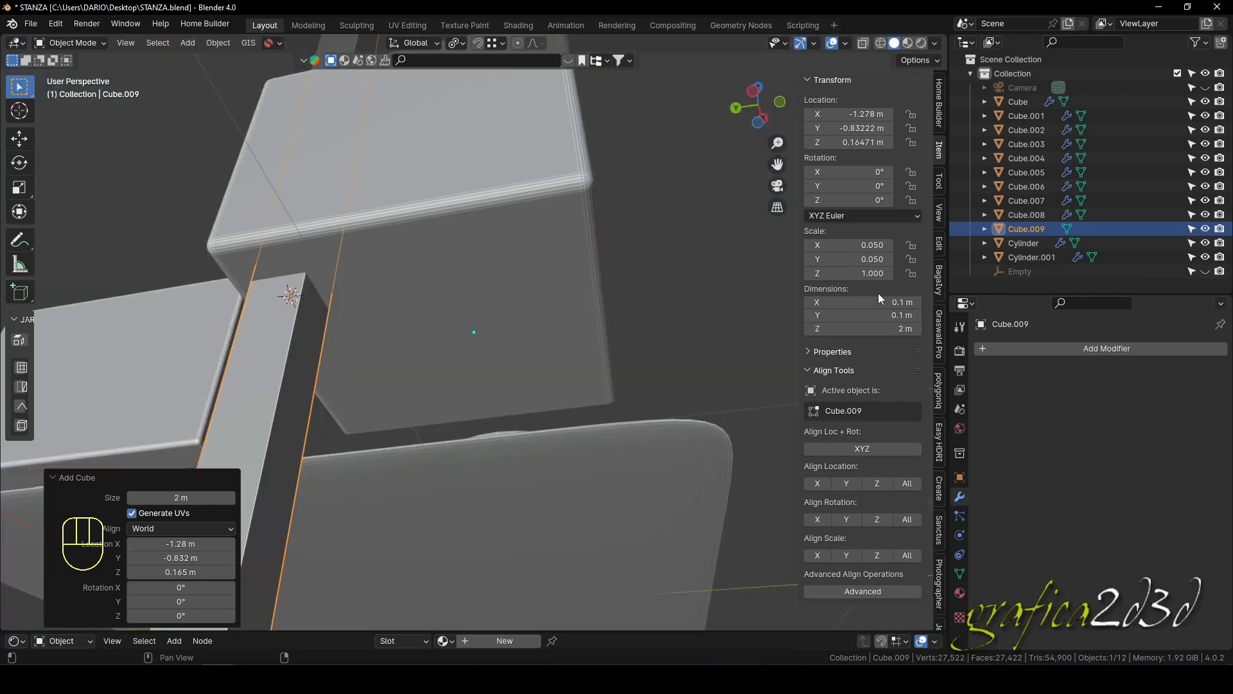
left_click(880, 327)
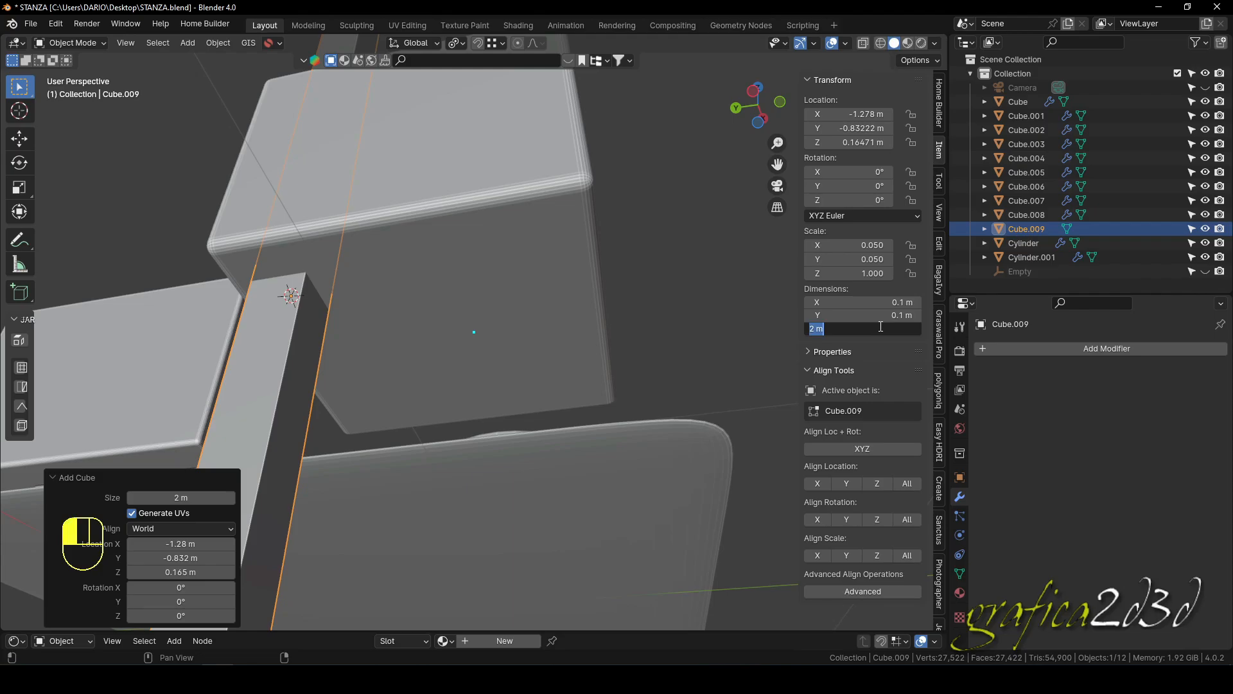
type("0.1")
key("Return")
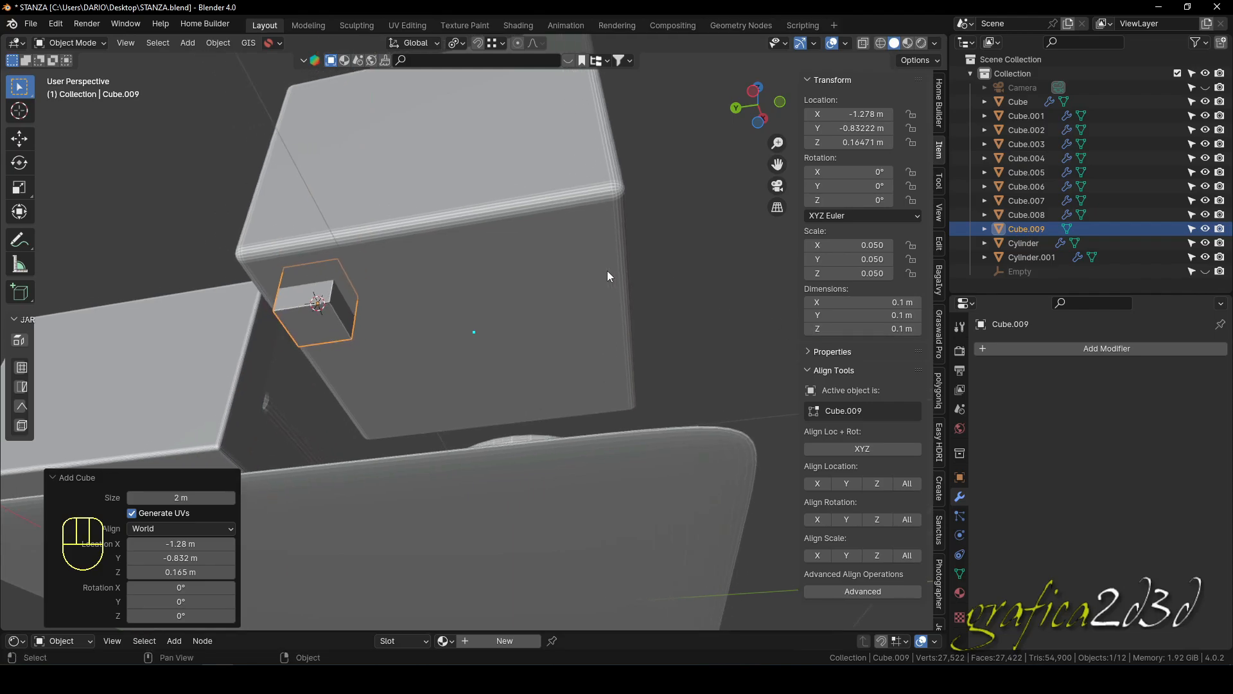
In front view, lower the small cube about 0.08 m along Z and scale its height by about 1.69 to reach from armchair base to floor.
key("KP_1")
scroll(305, 320, "up", 5)
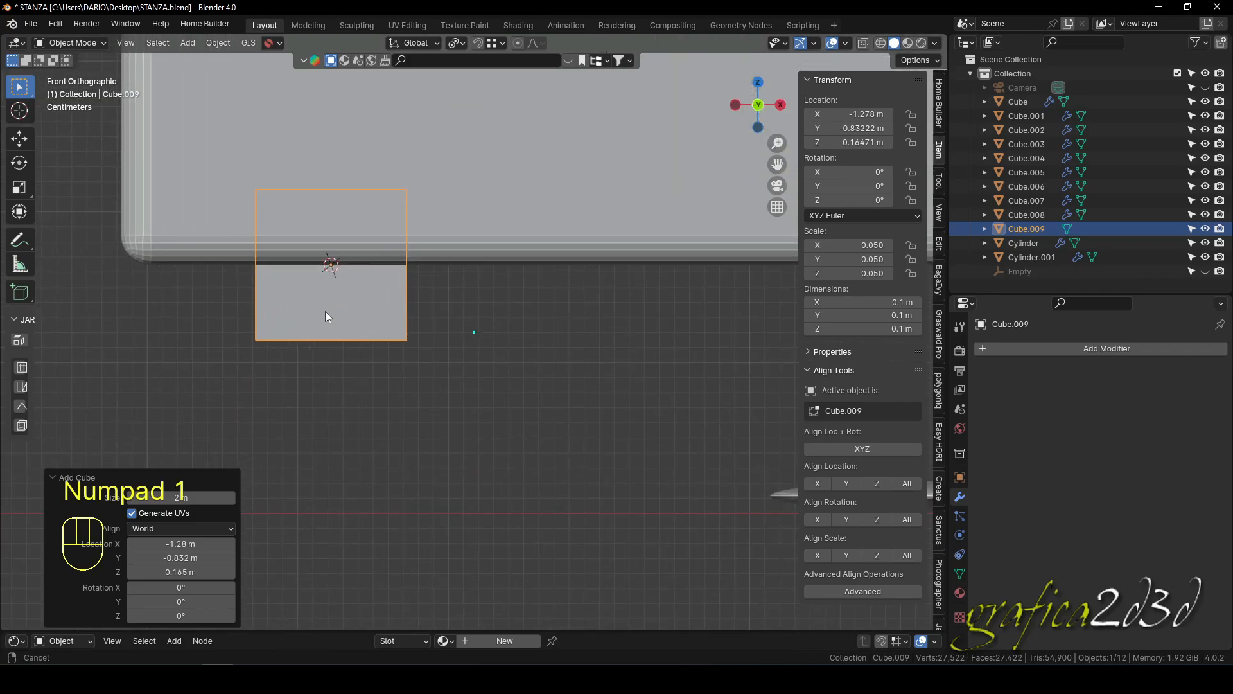
key("g")
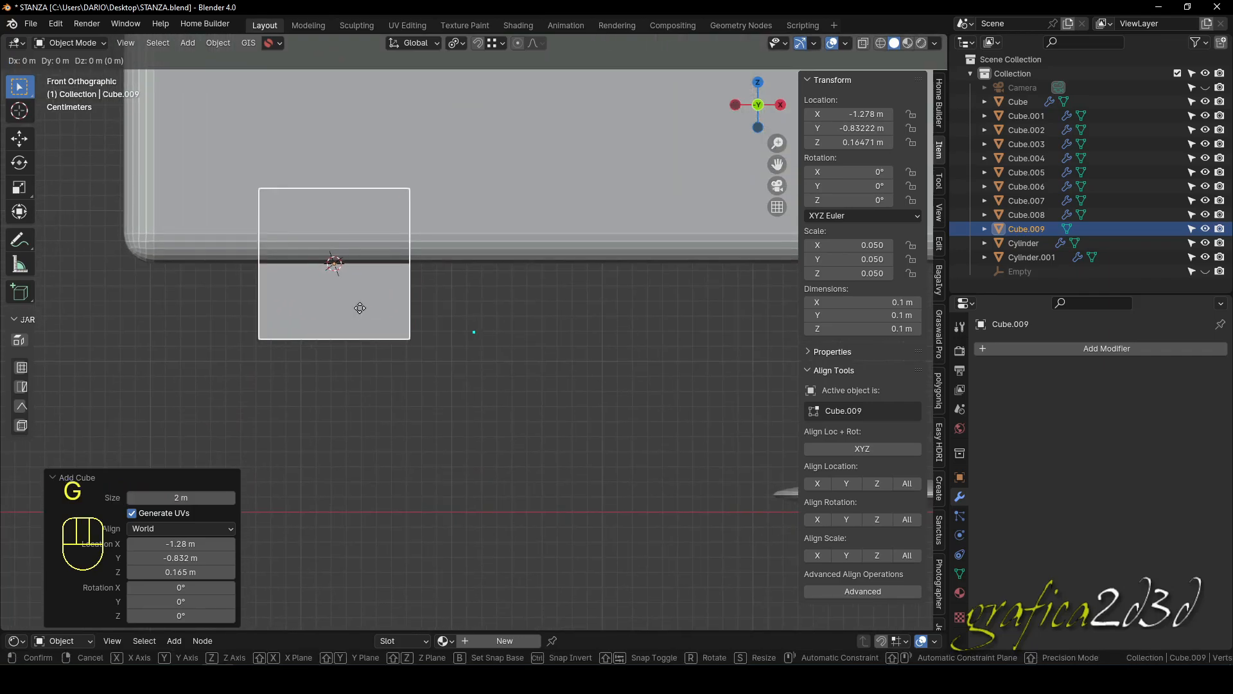
key("z")
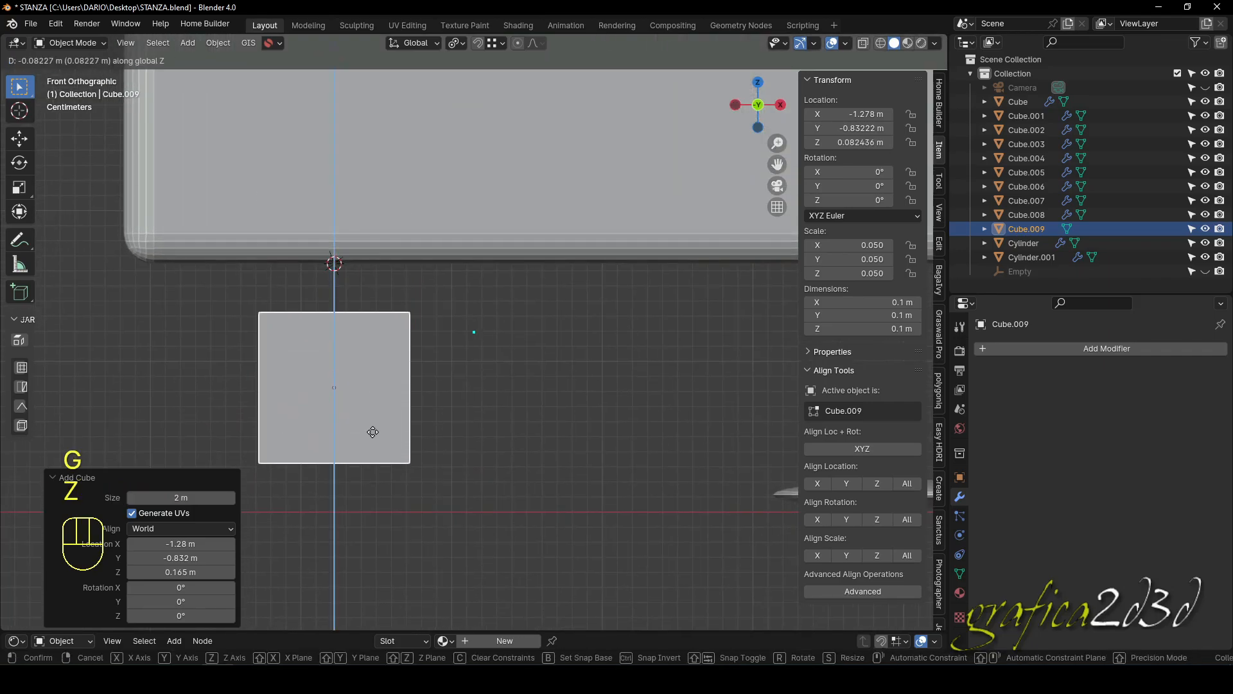
left_click(373, 431)
key("s")
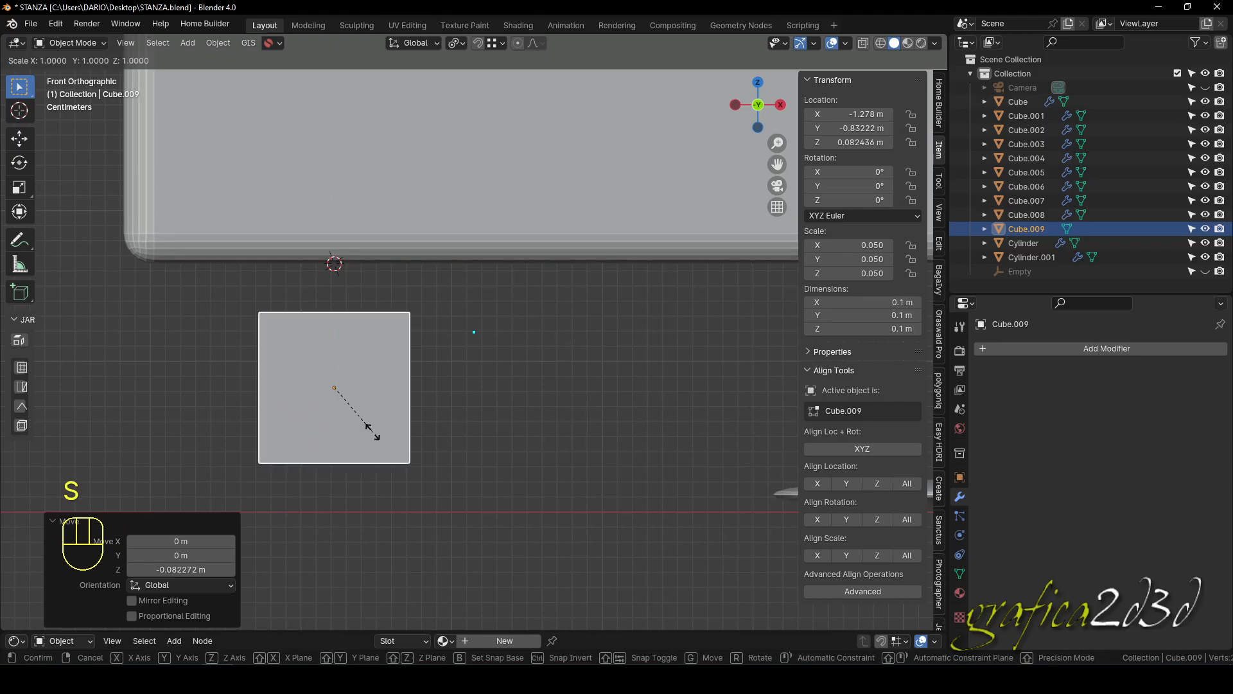
key("z")
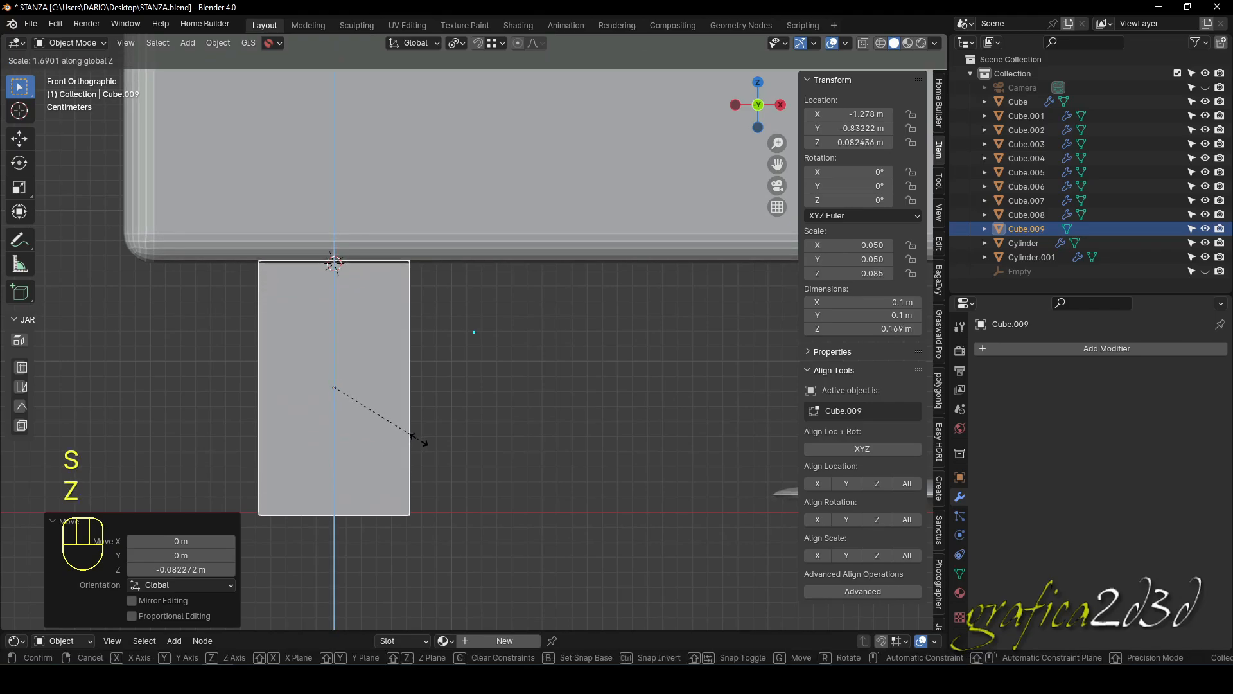
left_click(419, 439)
Taper the armchair leg in Edit Mode by scaling its bottom face to about 0.242, and return to Object Mode.
middle_click_drag(419, 440, 449, 395, "shift")
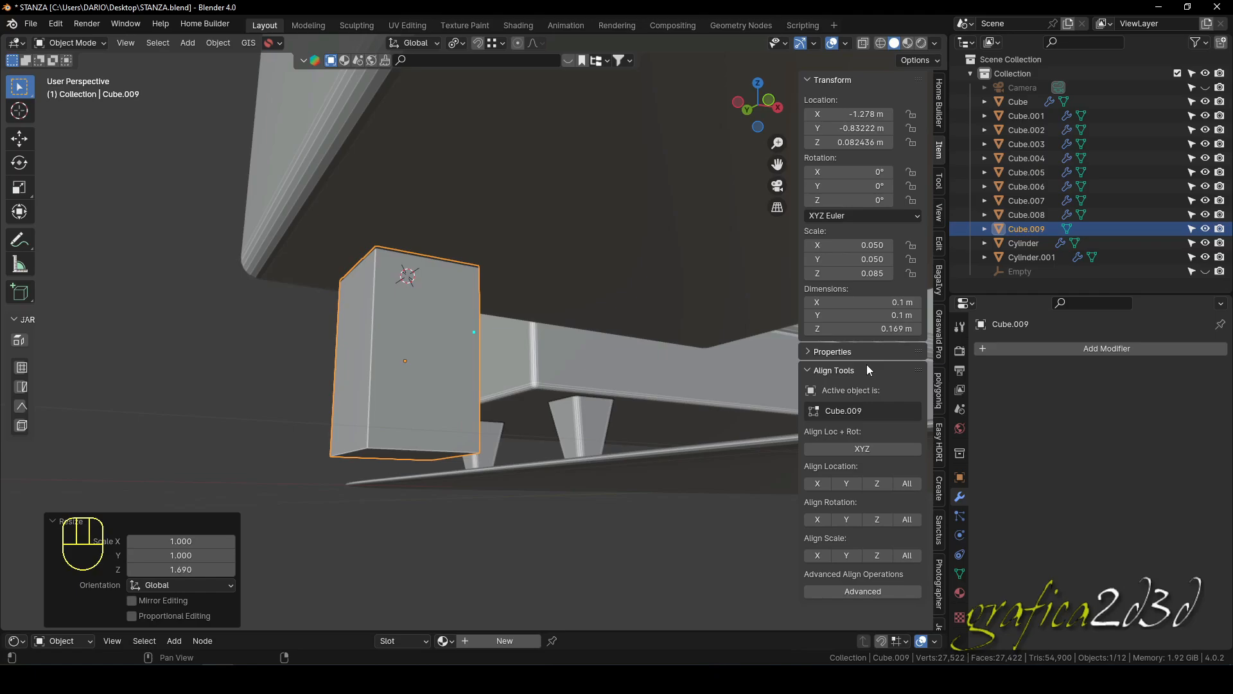
scroll(517, 354, "down", 4)
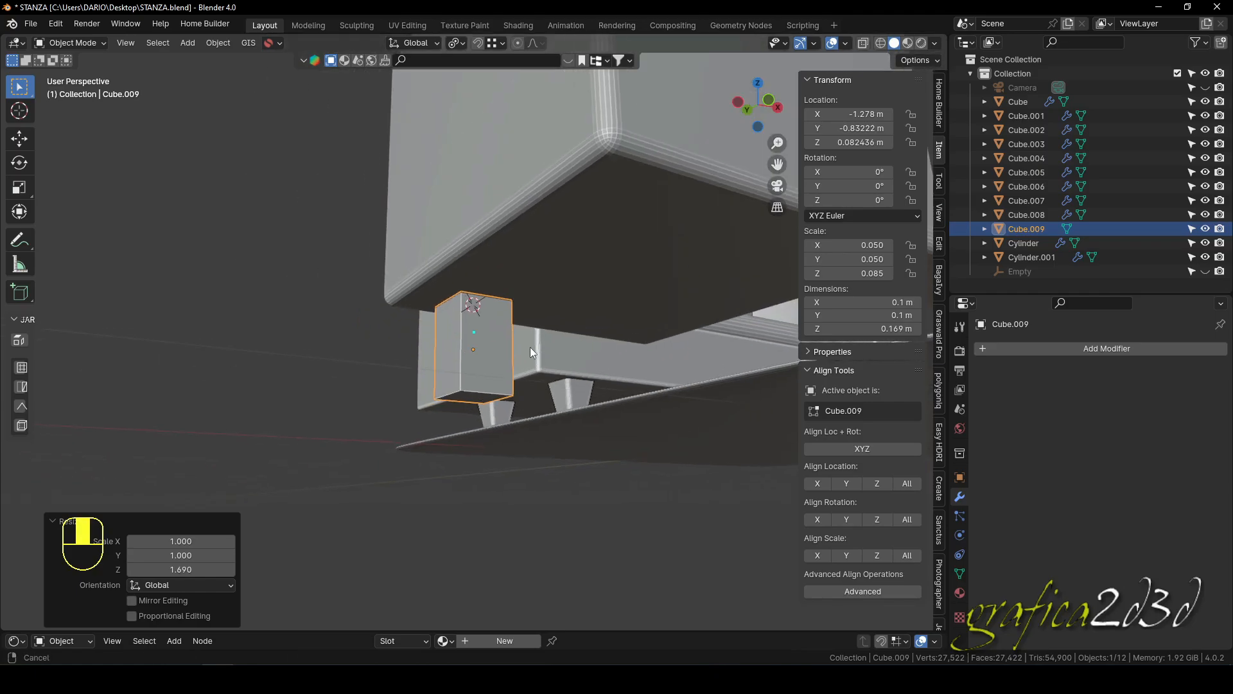
mouse_move(533, 341)
middle_mouse_down("shift")
mouse_move(514, 342)
mouse_move(522, 330)
middle_mouse_up("shift")
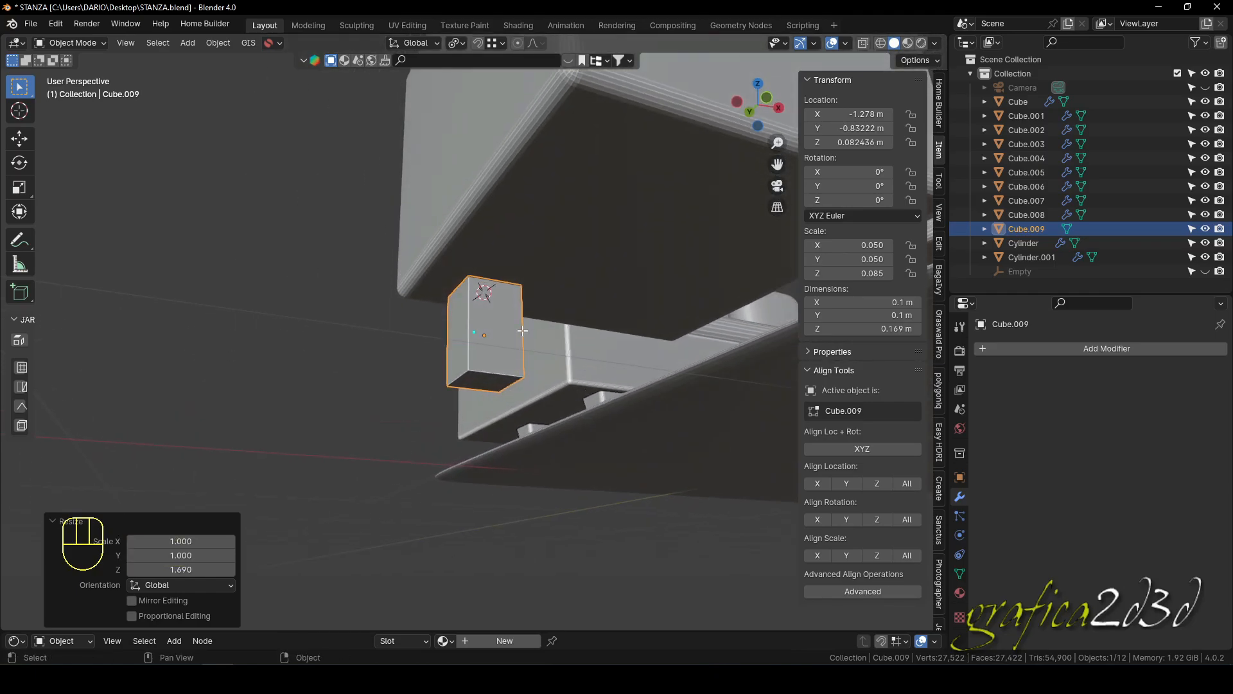
key("Tab")
scroll(490, 385, "up", 6)
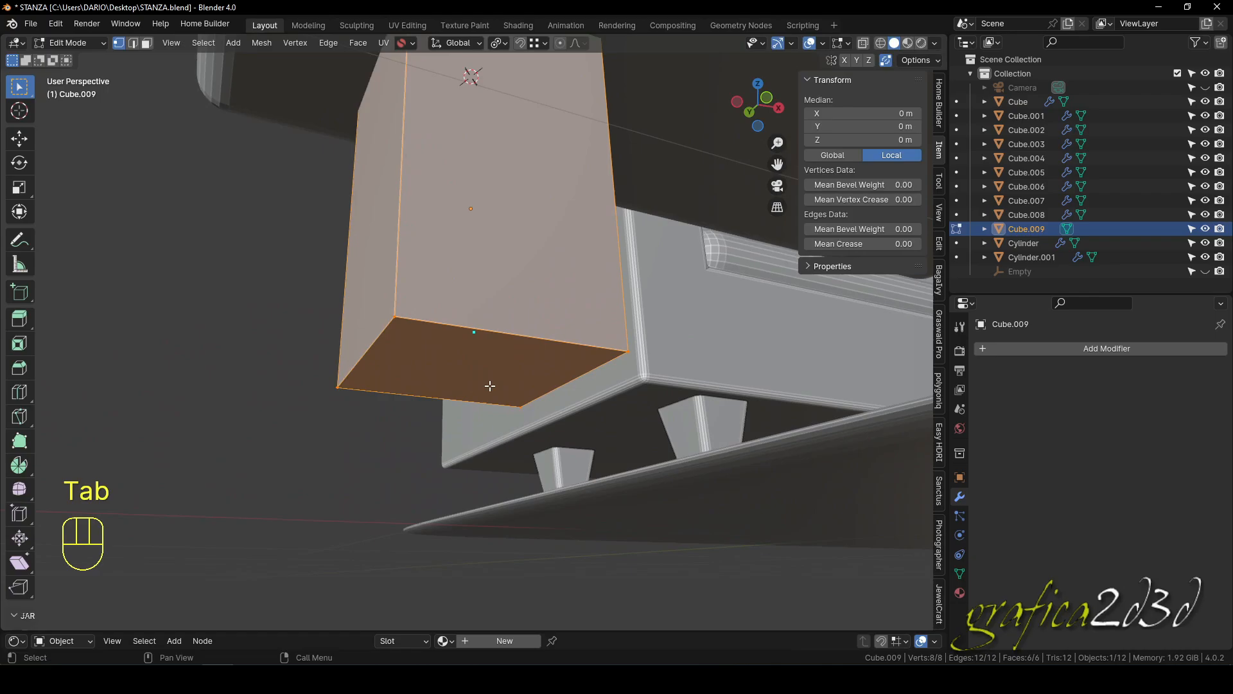
key("3")
left_click(481, 362)
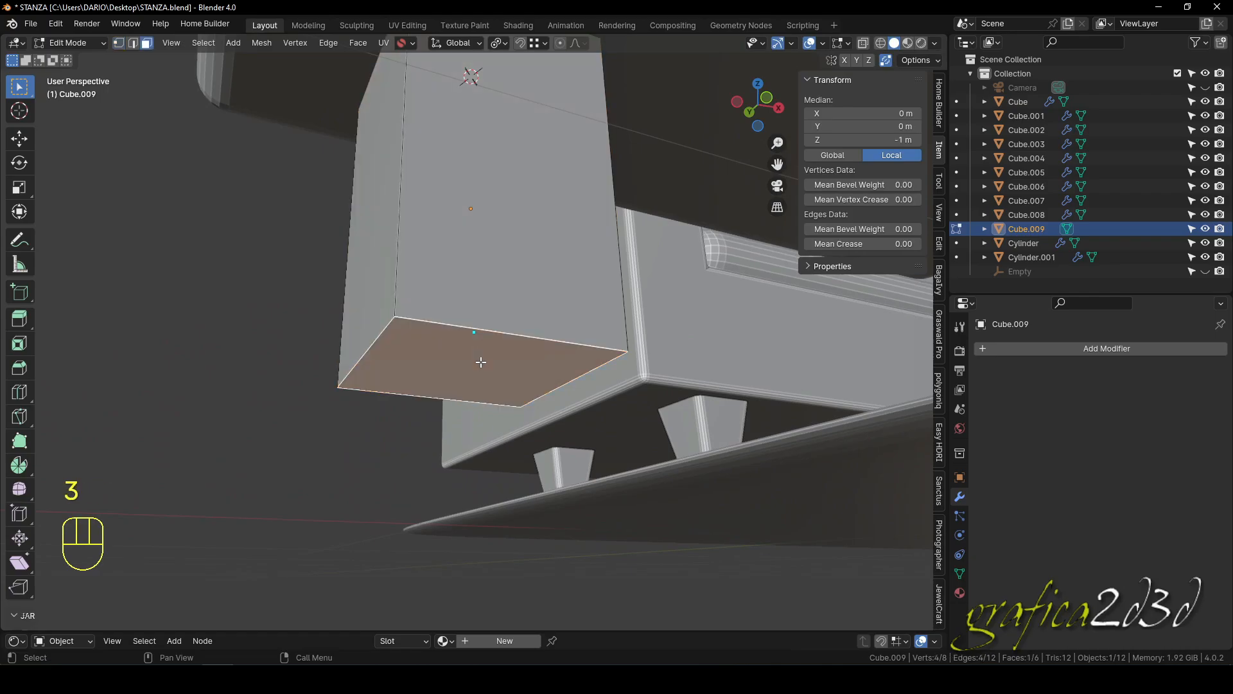
key("s")
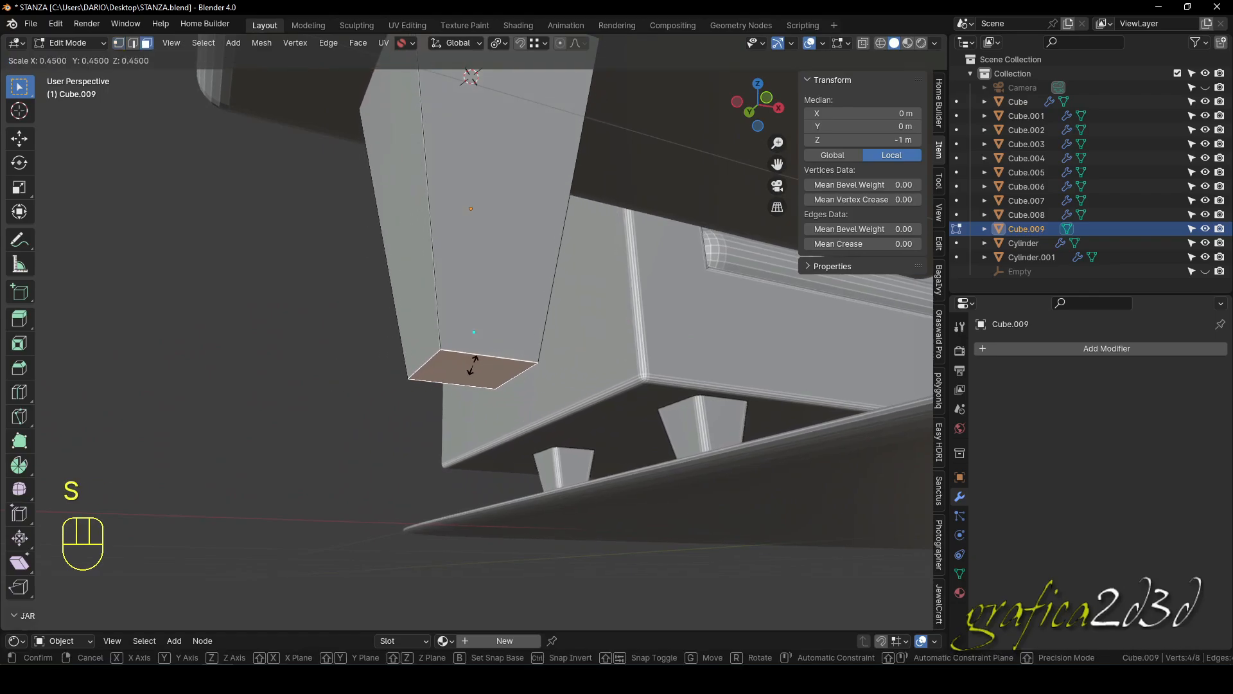
left_click(473, 367)
middle_click_drag(474, 367, 438, 336)
middle_click_drag(438, 336, 471, 364)
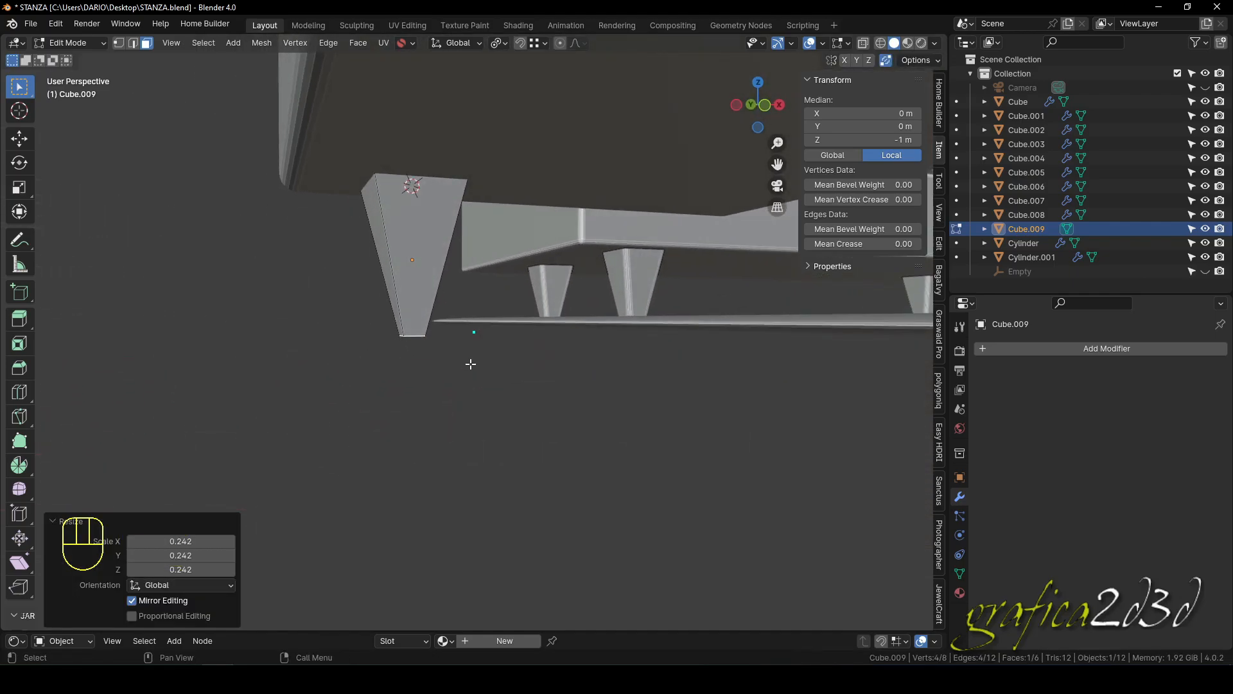
key("Tab")
In top view with X-ray on, duplicate the tapered leg about 0.35 m along X under the armchair.
key("KP_7")
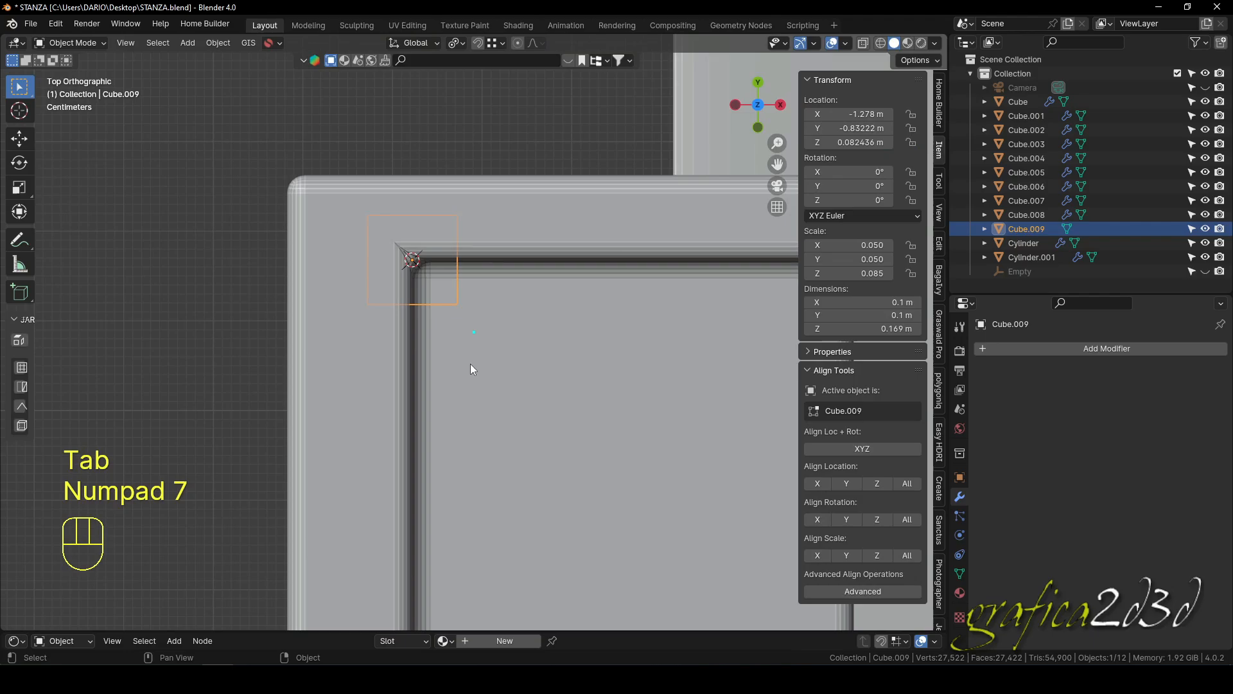
scroll(470, 363, "down", 4)
mouse_move(470, 364)
middle_mouse_down()
mouse_move(414, 358)
mouse_move(392, 301)
middle_mouse_up()
key("alt+z")
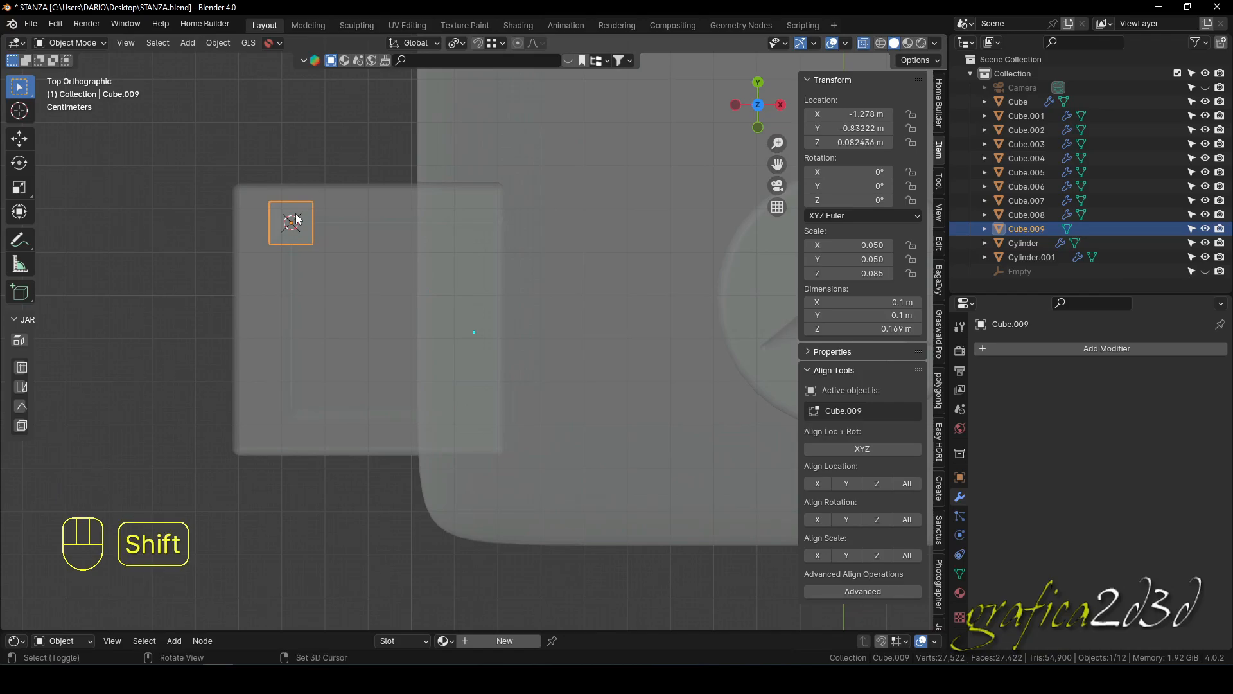
key("shift+d")
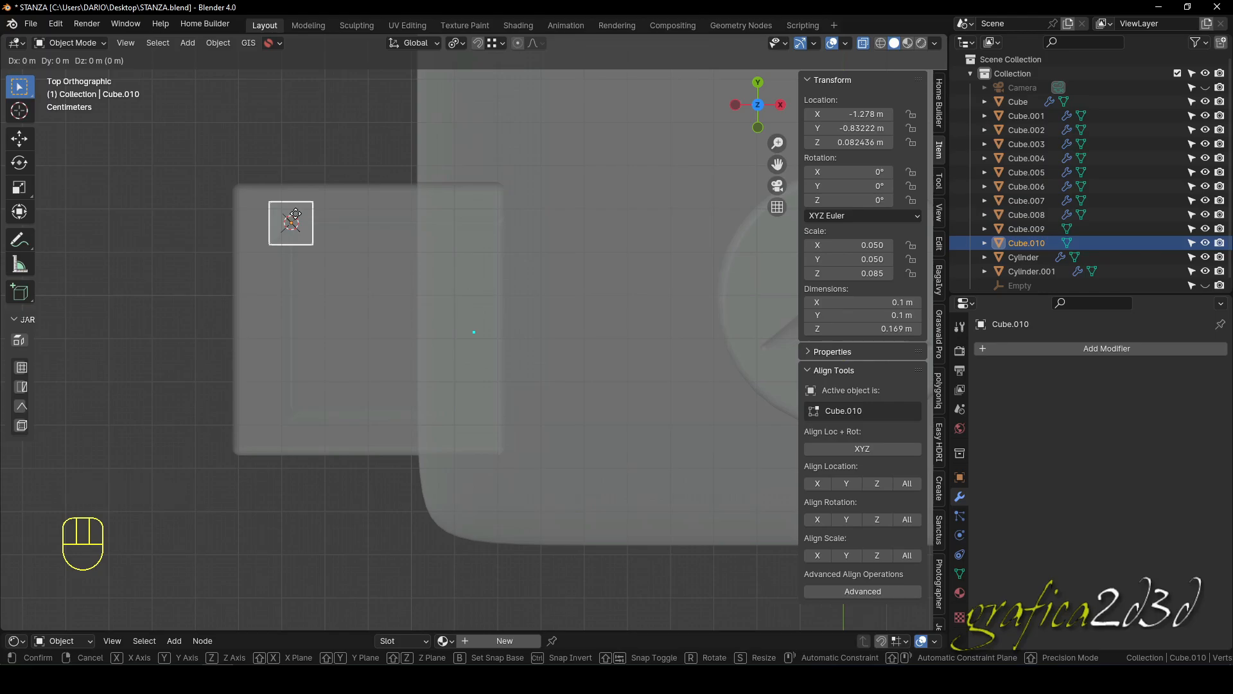
key("x")
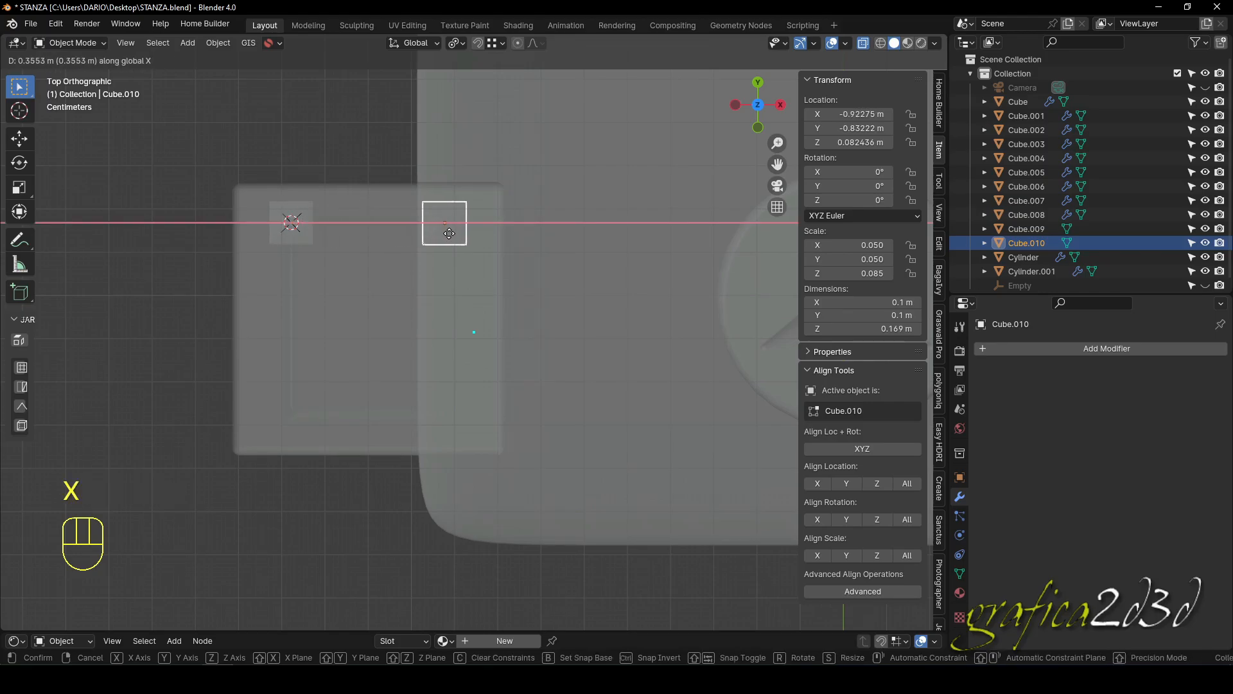
left_click(447, 234)
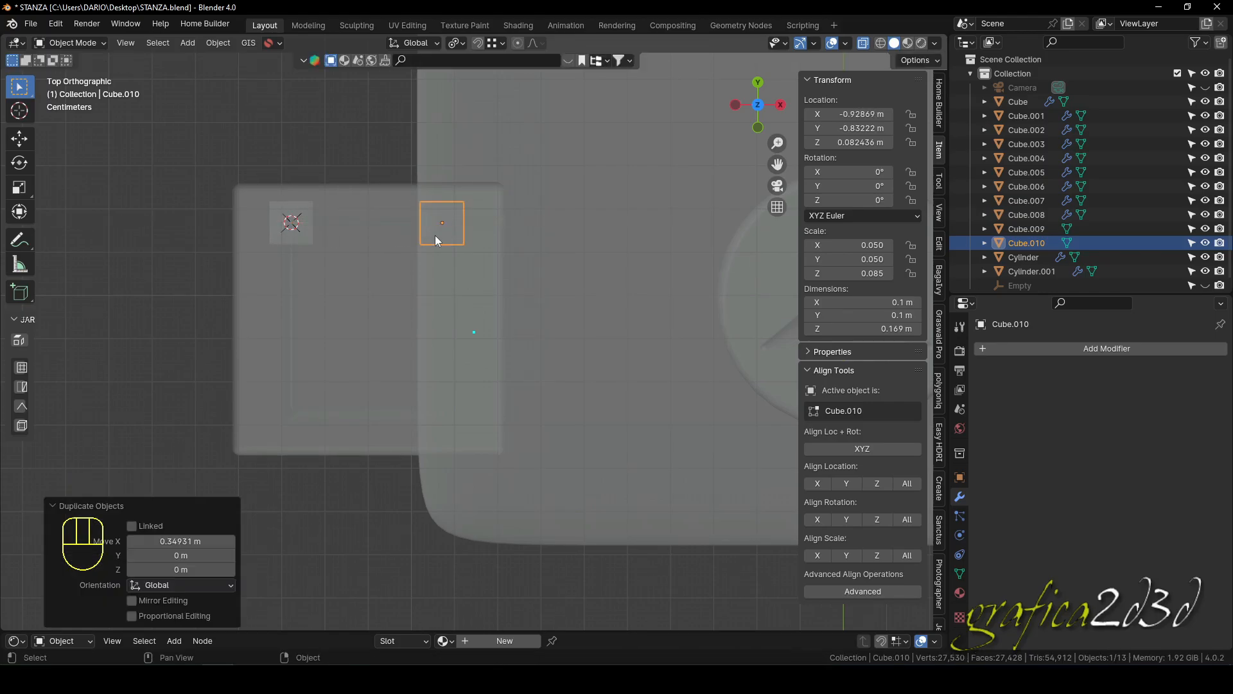
left_click(217, 159)
left_click_drag(218, 160, 512, 275)
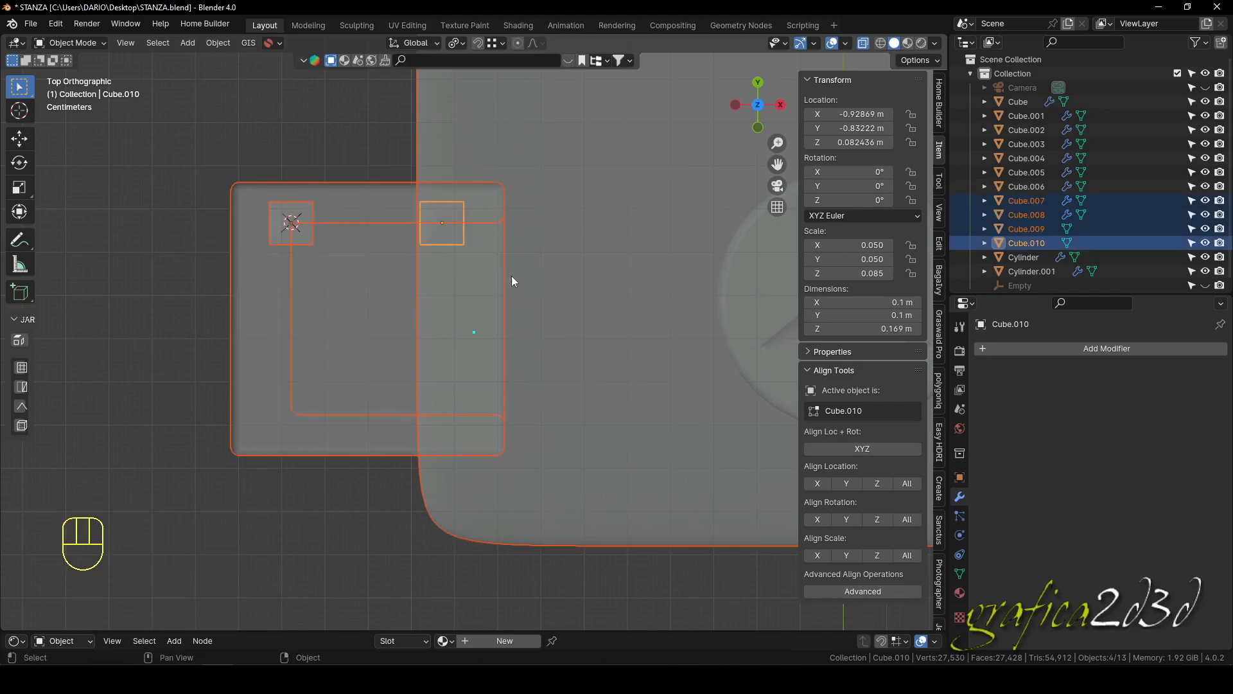
left_click(358, 180)
left_click(306, 210)
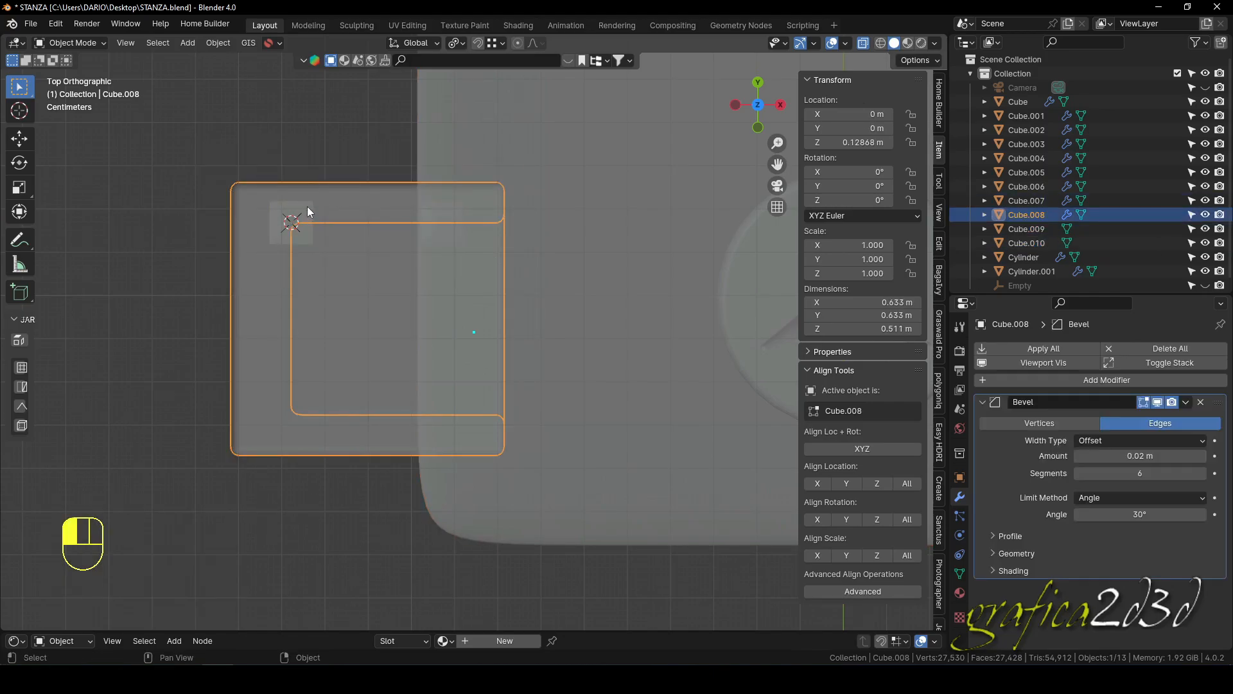
left_click(307, 207)
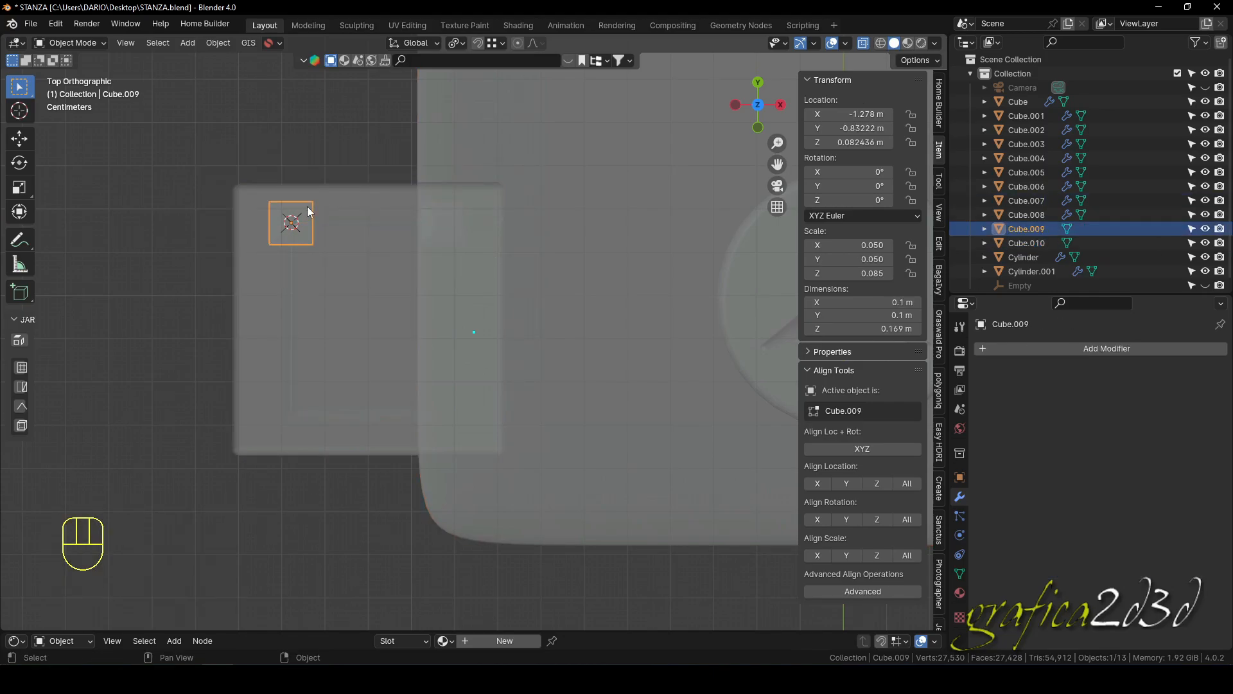
left_click(461, 224, "shift")
left_click(461, 210, "shift")
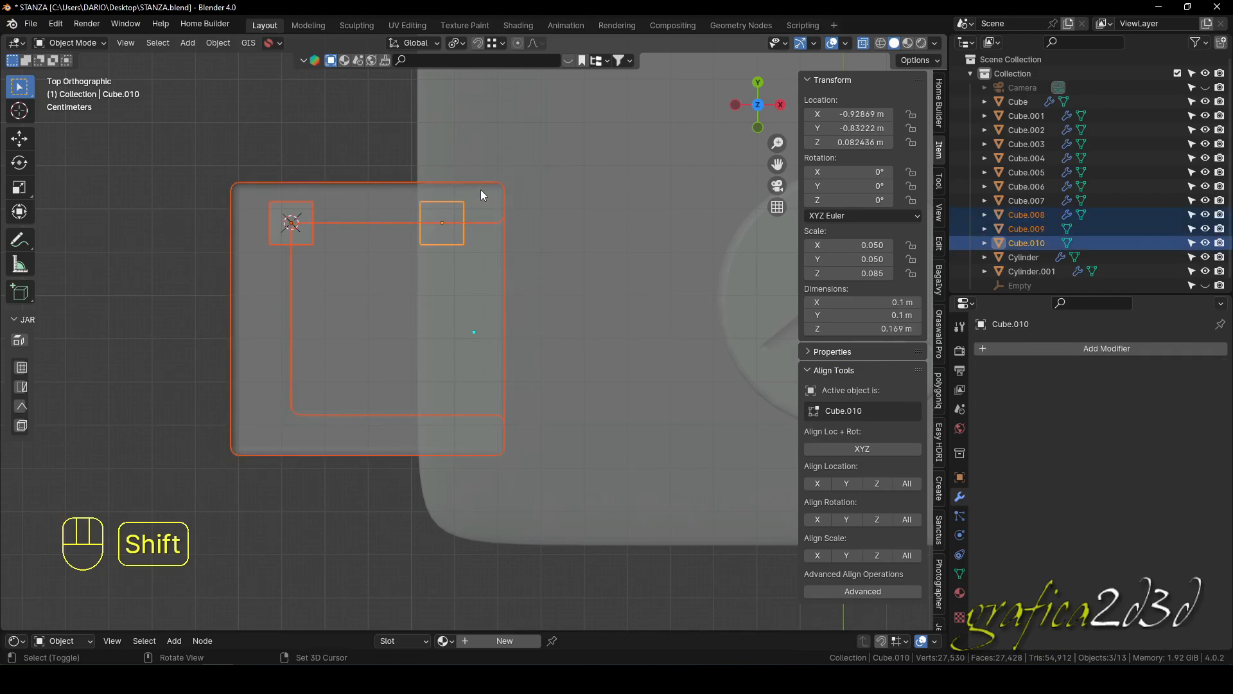
left_click(480, 190, "shift")
left_click(443, 206, "shift")
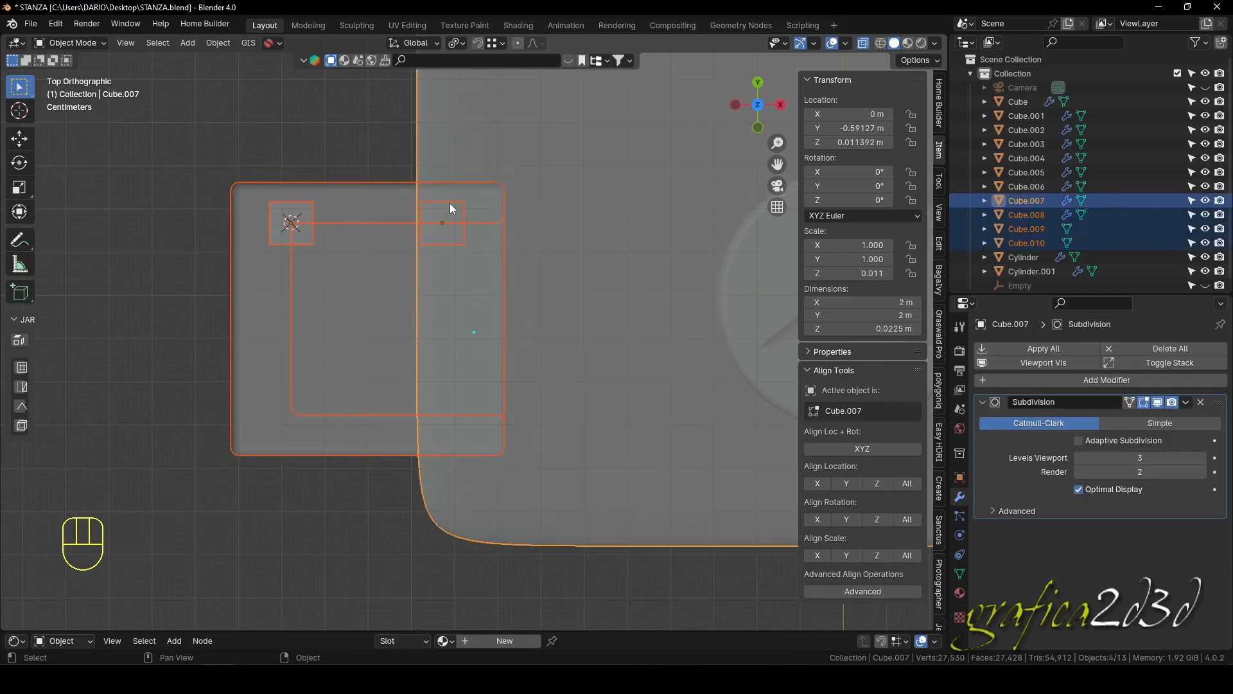
left_click(451, 205)
left_click(460, 212)
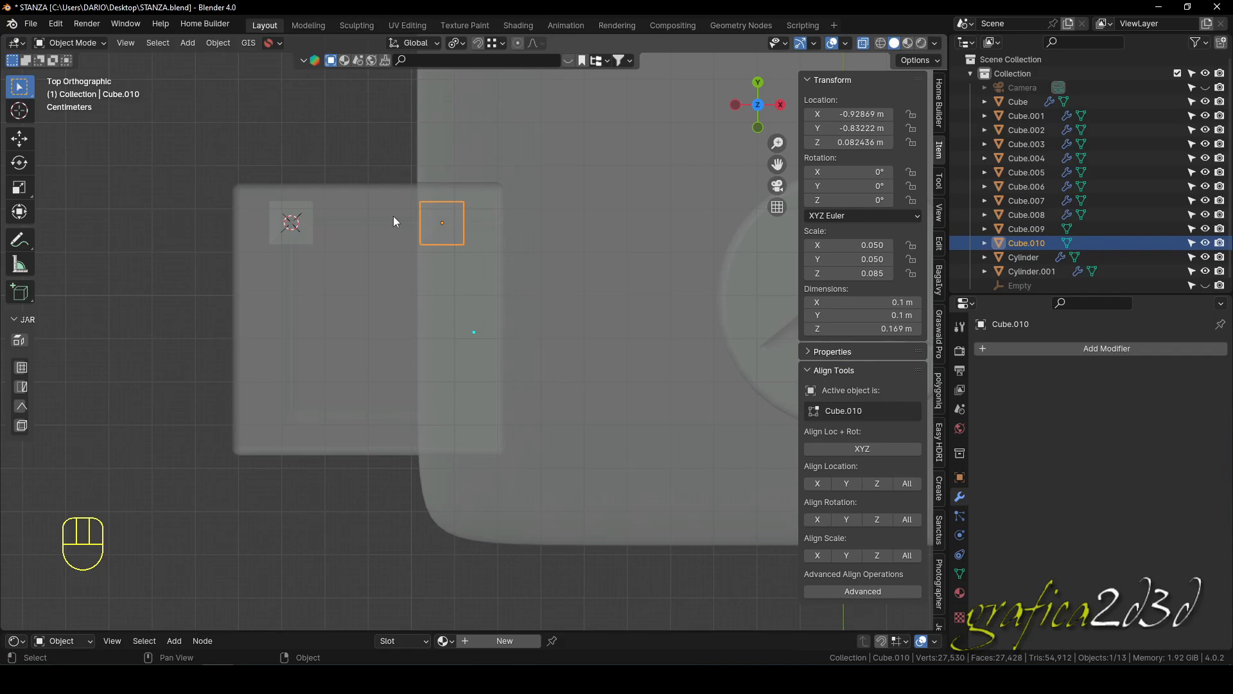
left_click(310, 206, "shift")
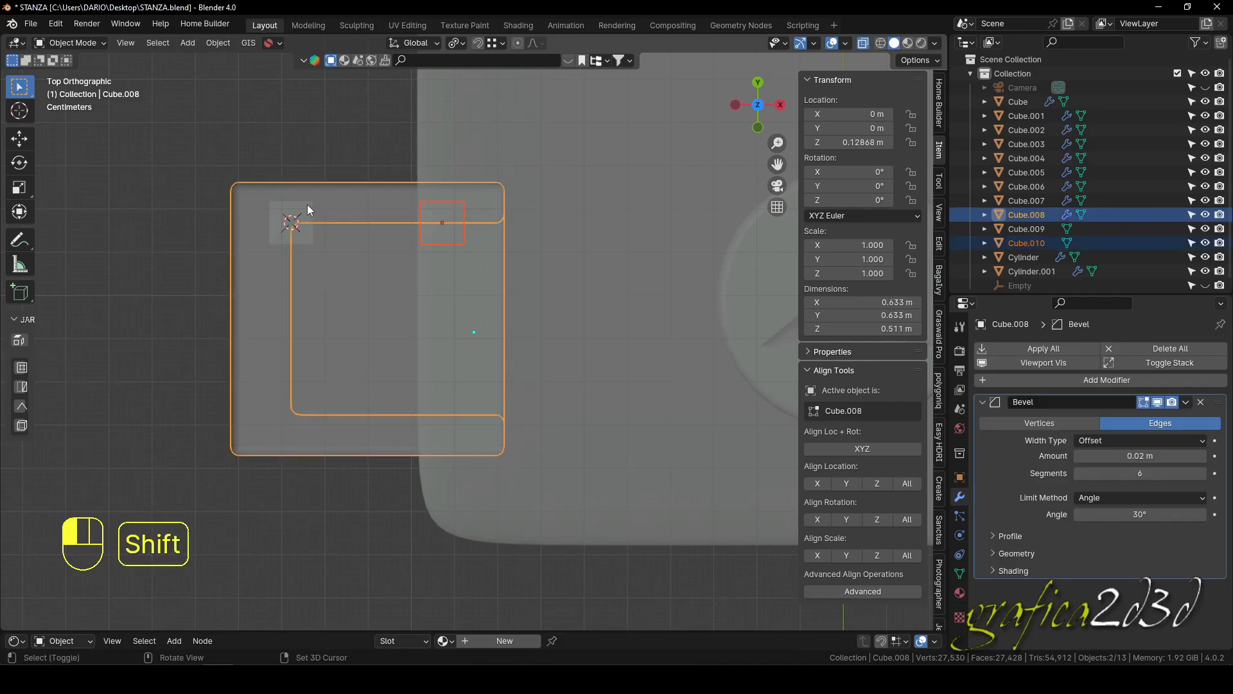
left_click(307, 204, "shift")
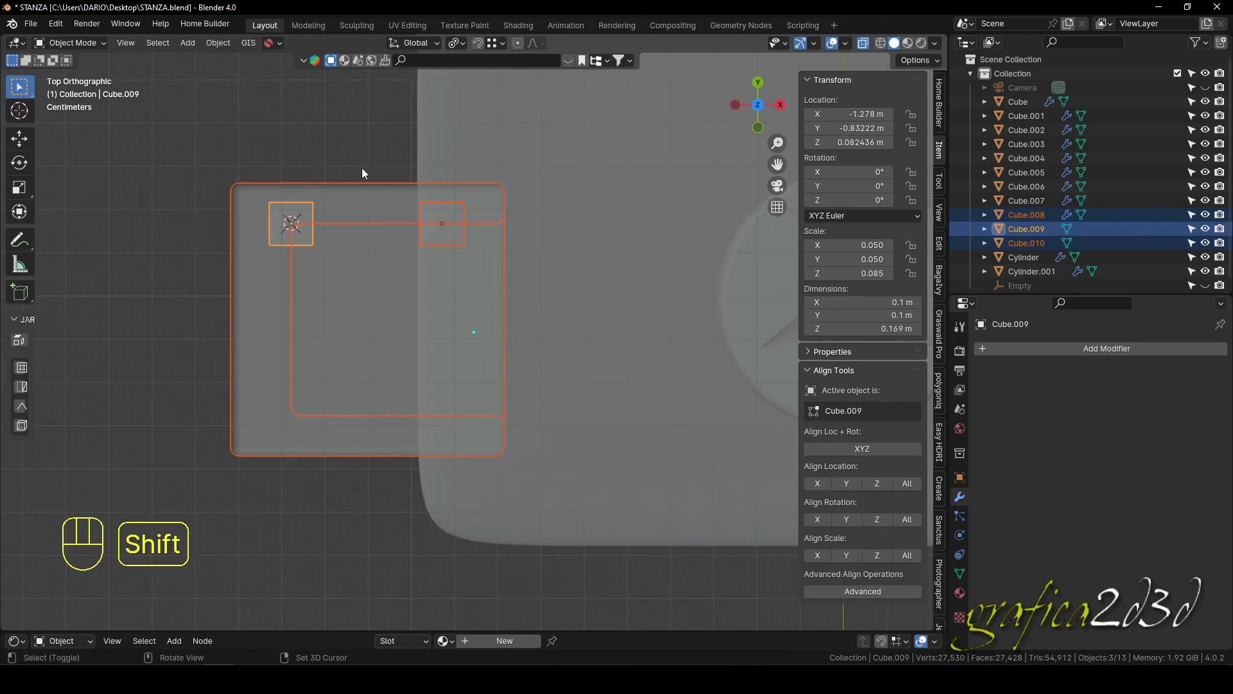
left_click(344, 199)
left_click(329, 168)
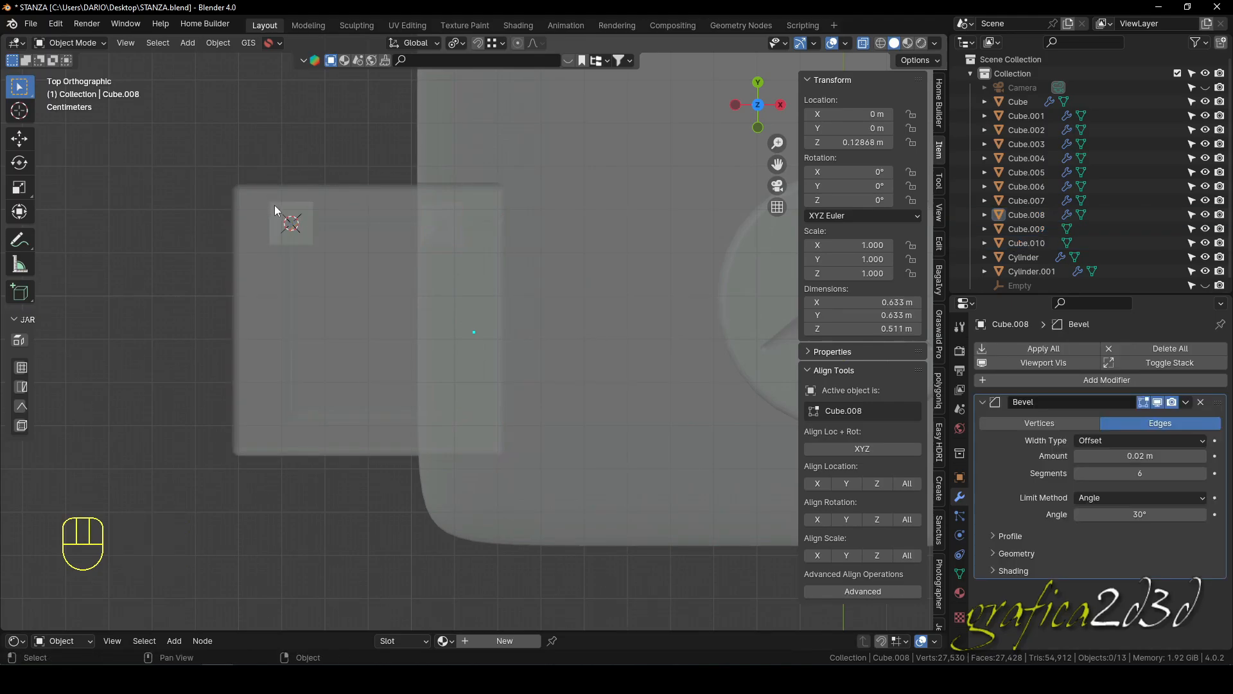
left_click(275, 205)
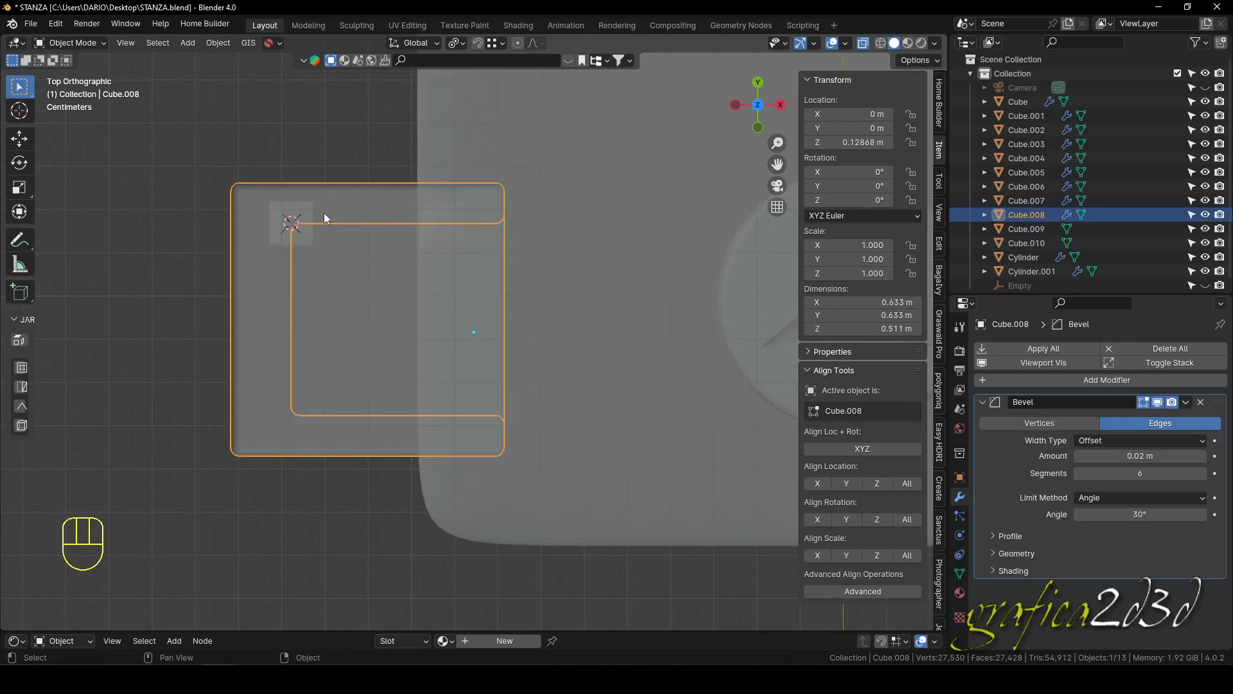
scroll(309, 212, "up", 4)
scroll(300, 210, "down", 5)
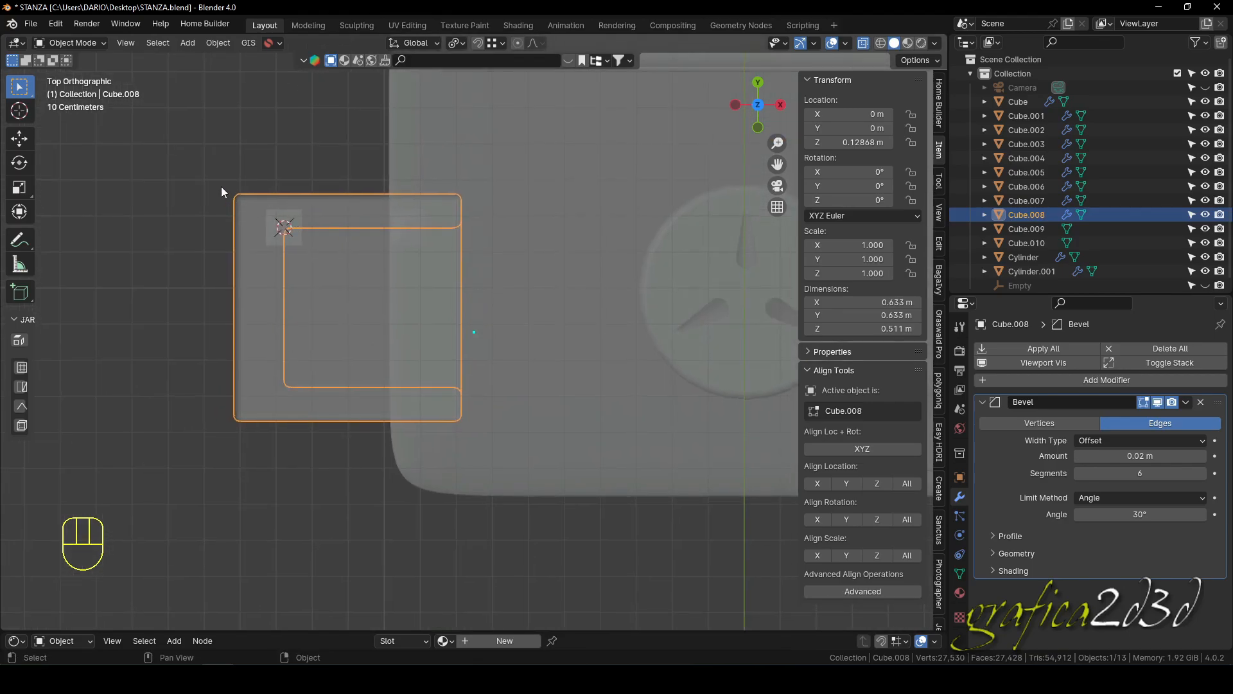
left_click(200, 171)
left_click_drag(200, 171, 263, 206)
left_click(281, 222)
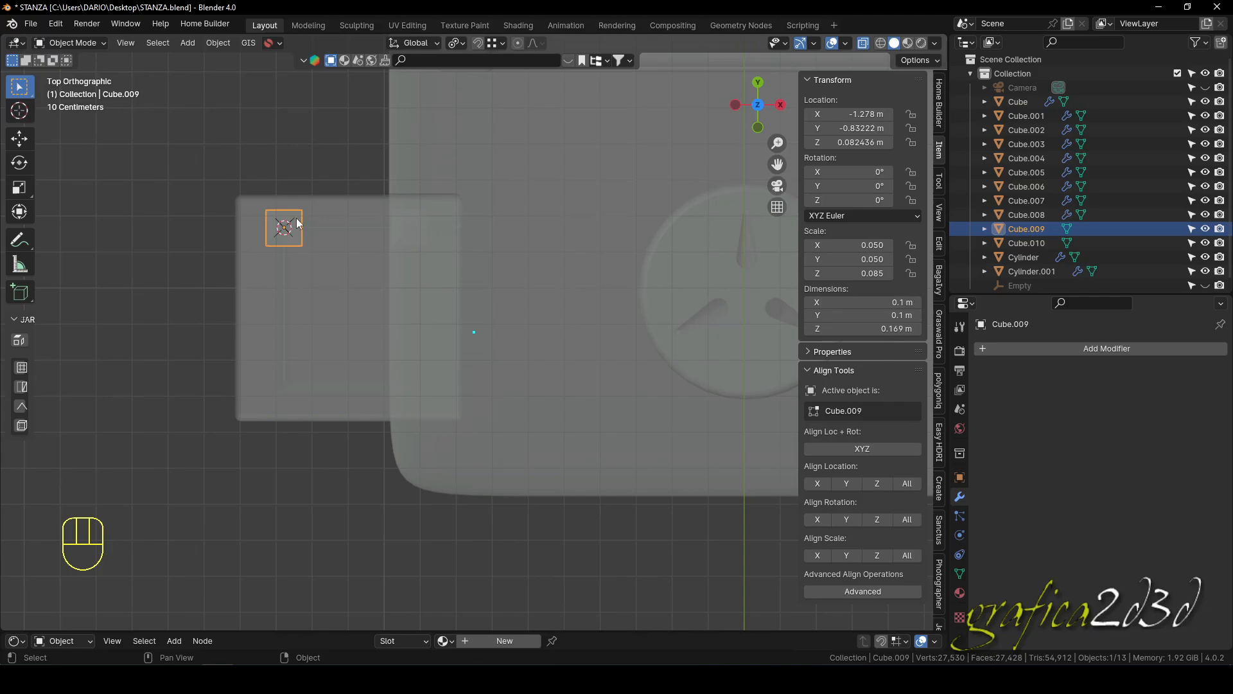
left_click(425, 224, "shift")
left_click(424, 222, "shift")
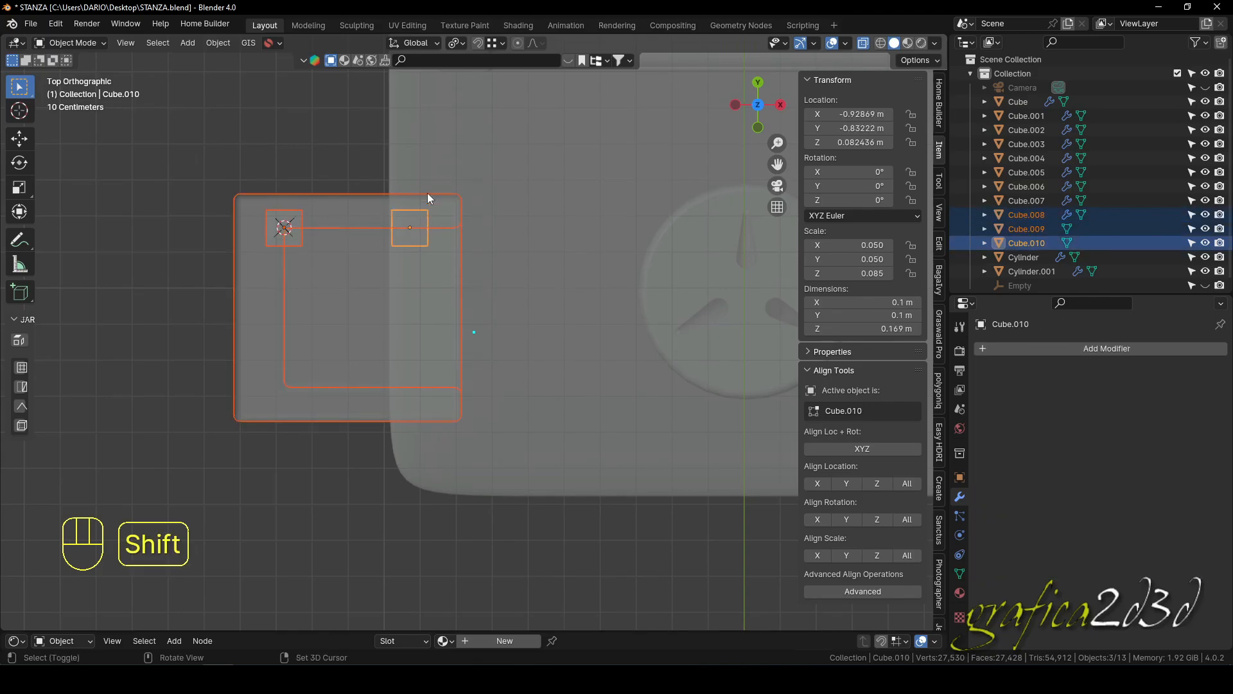
left_click(428, 194, "shift")
left_click(426, 194, "shift")
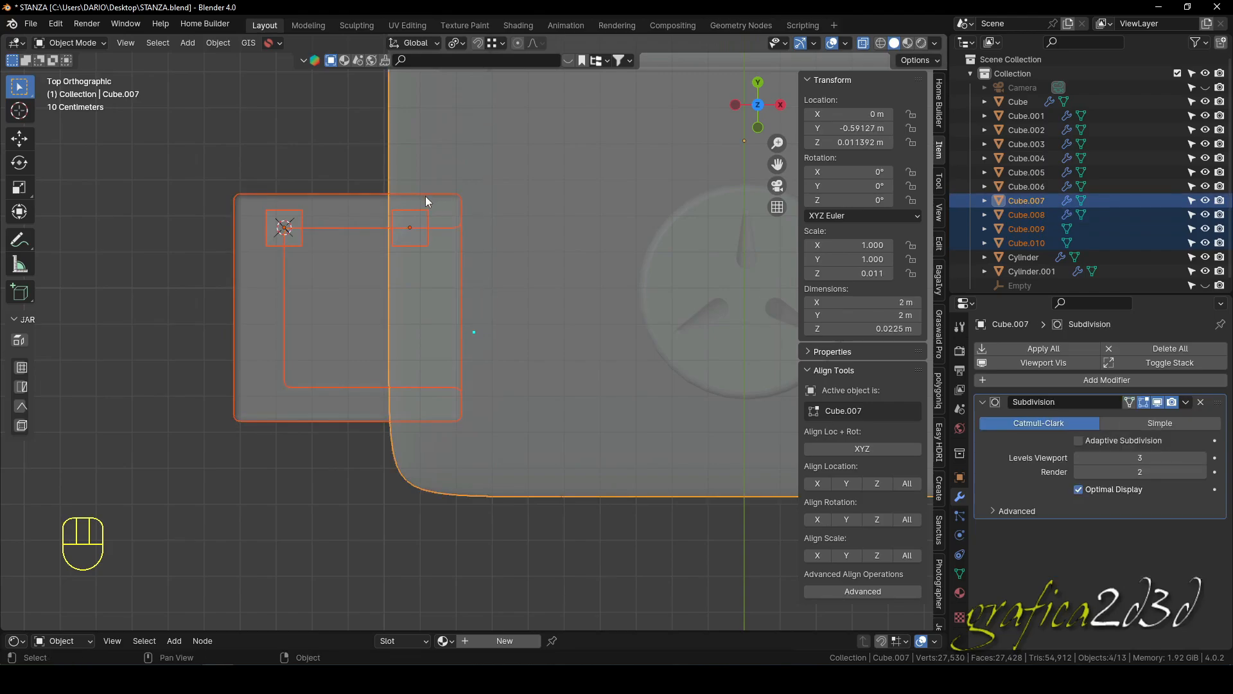
left_click(385, 172)
scroll(361, 210, "up", 1)
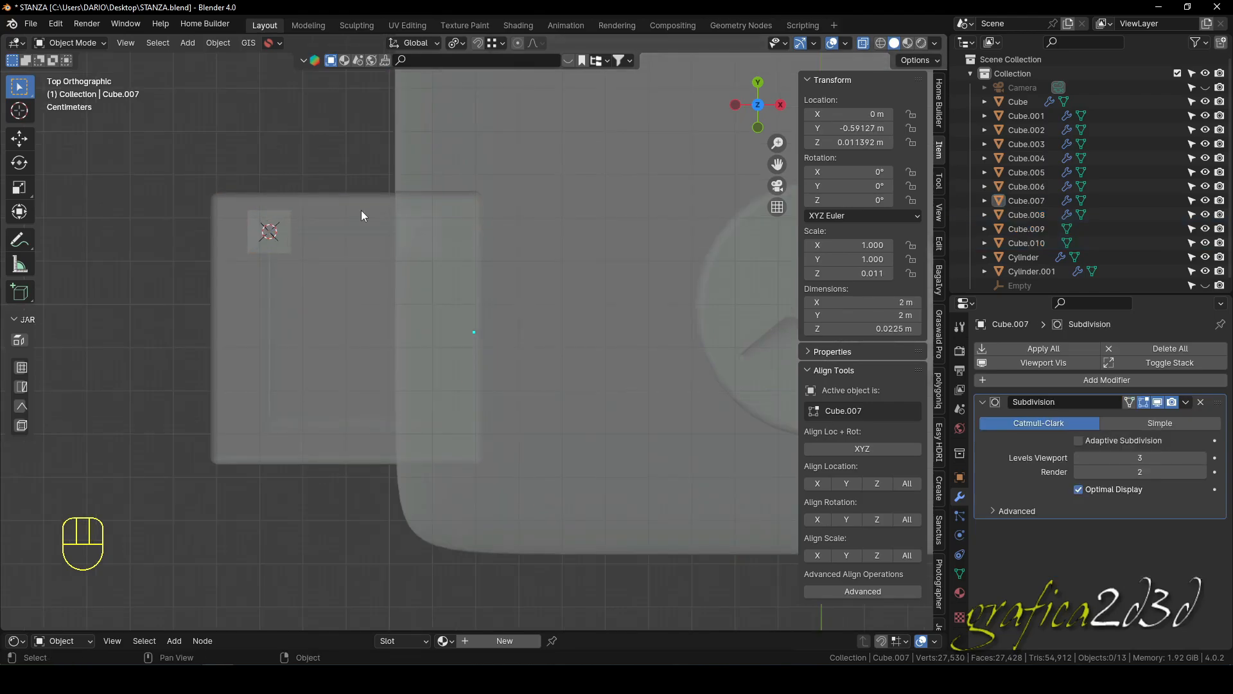
left_click(290, 235)
left_click(287, 229)
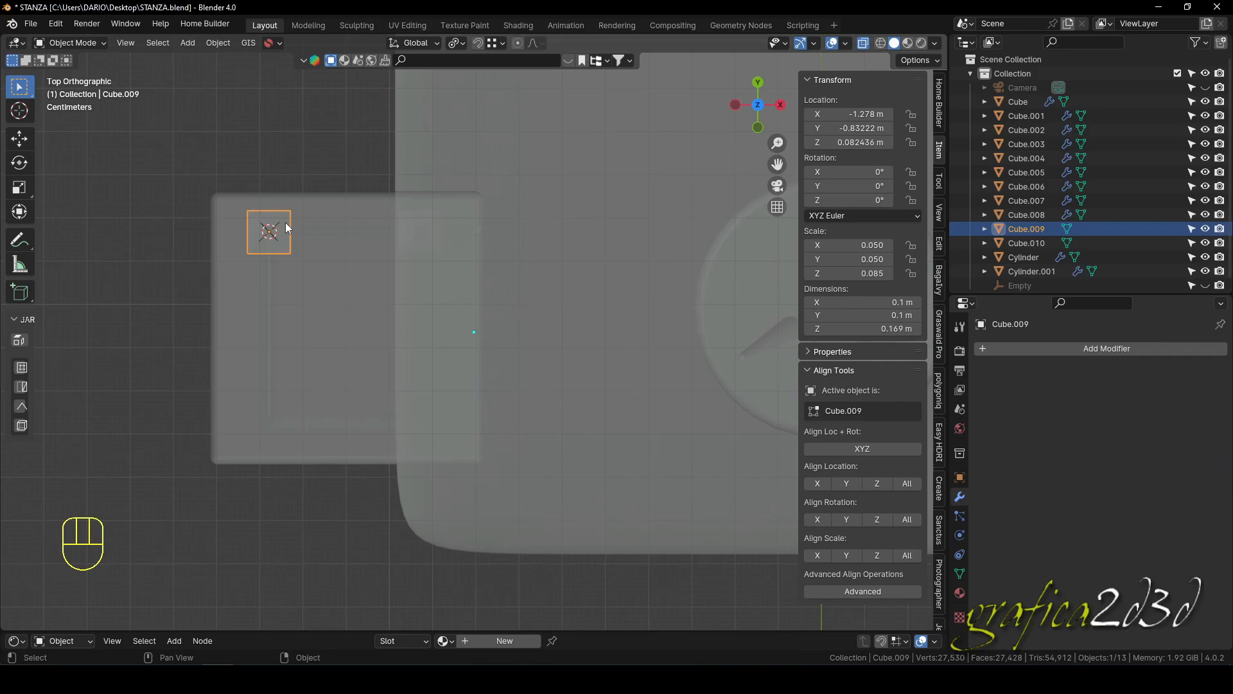
Select only the two armchair legs and duplicate them about -0.41 m along Y under the armchair's other two corners.
left_click(402, 228)
left_click(403, 221)
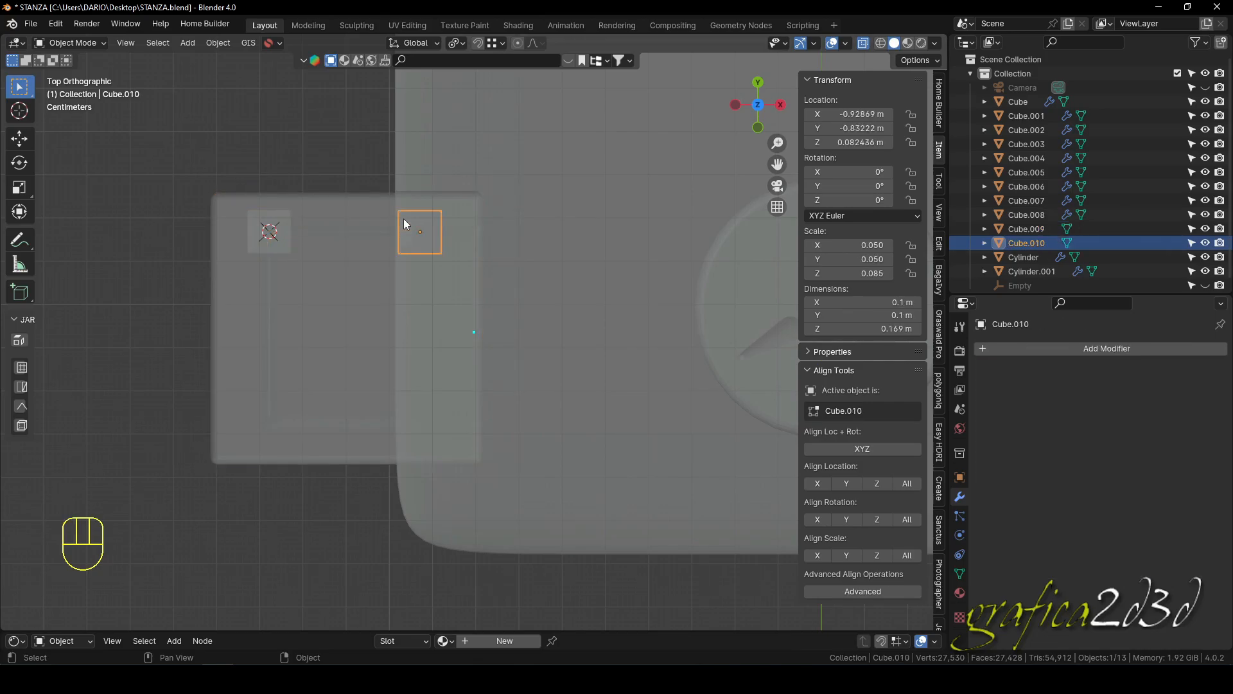
left_click(1021, 229, "shift")
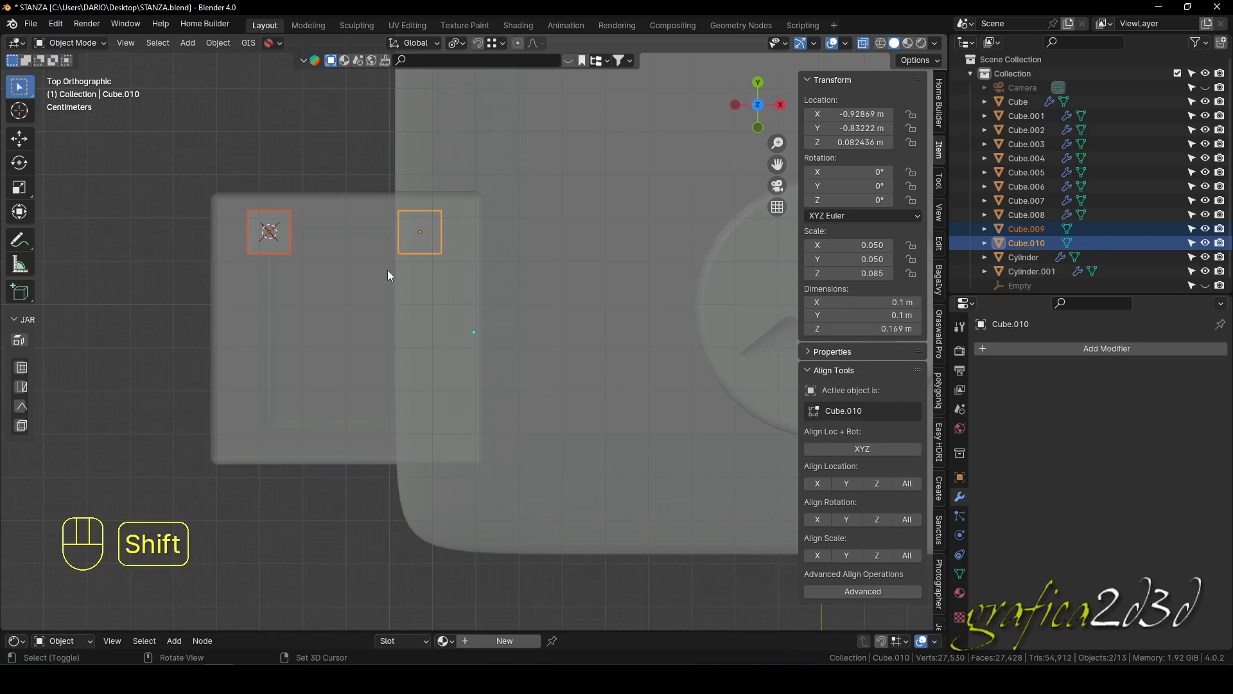
key("shift+d")
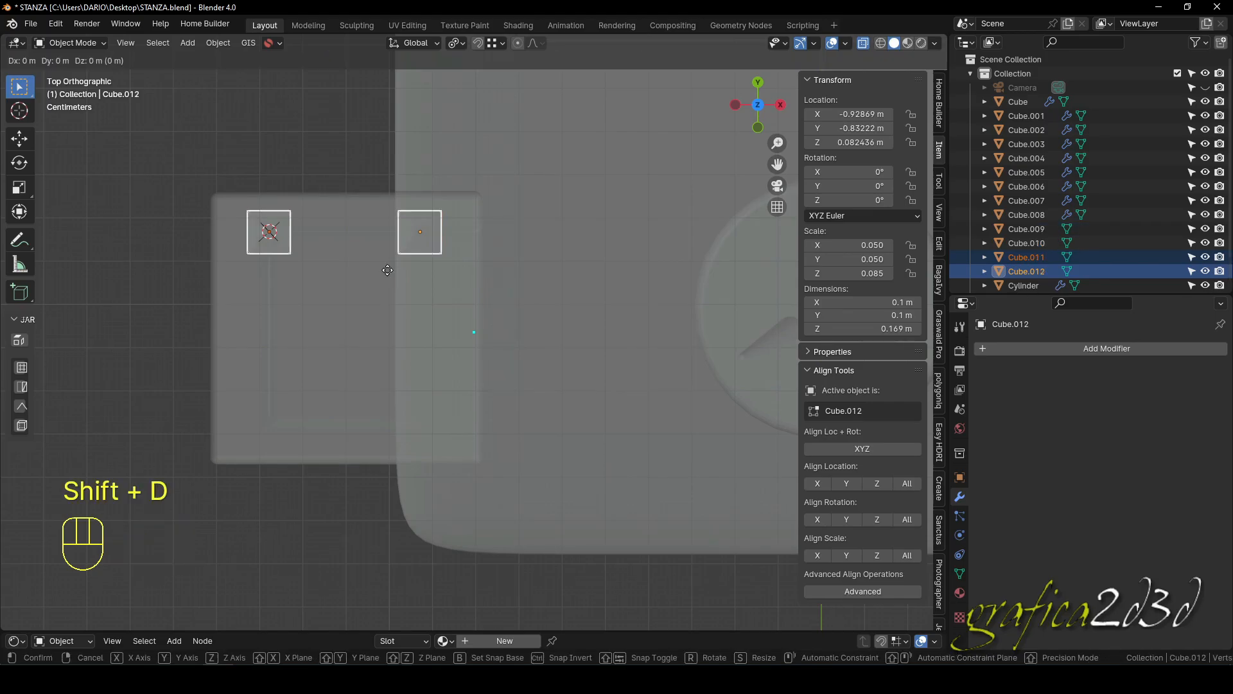
key("t")
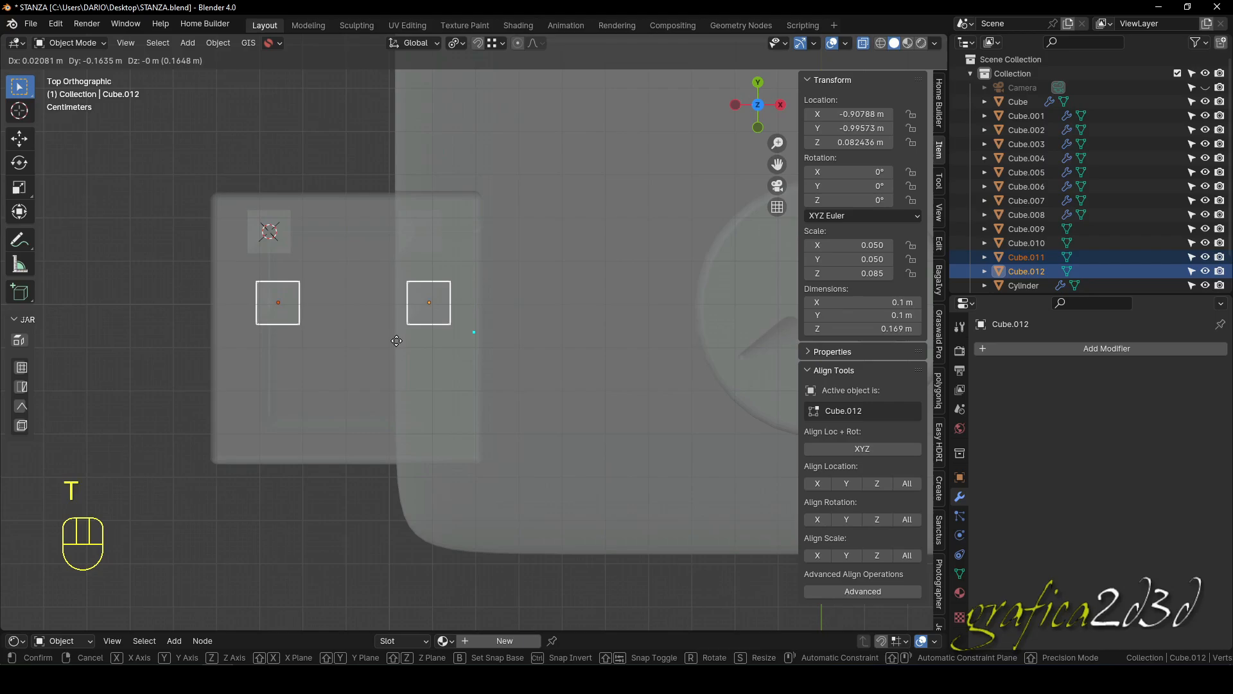
key("y")
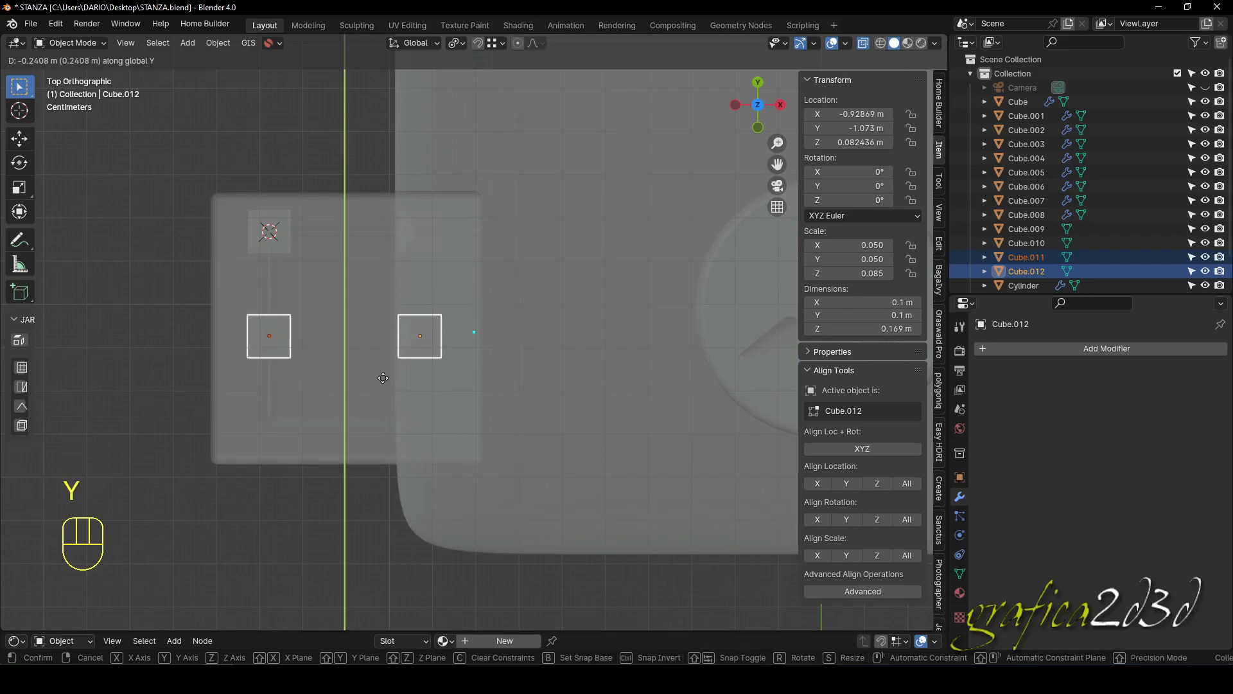
left_click(379, 449)
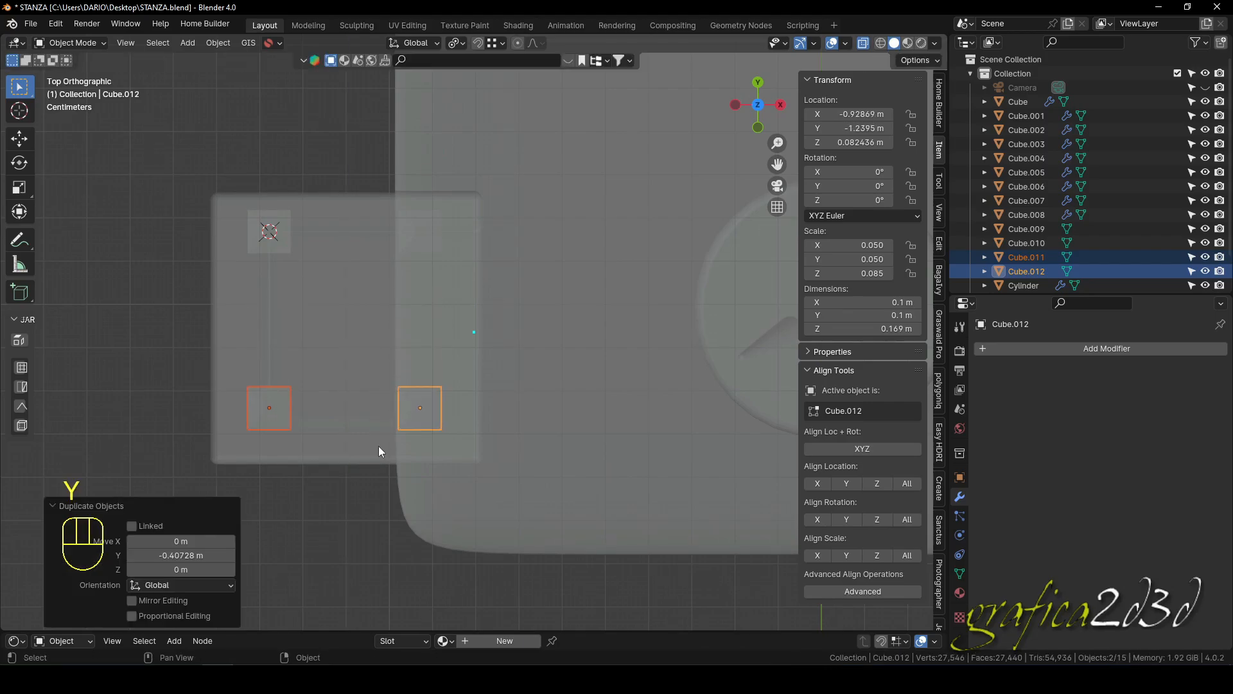
mouse_move(354, 437)
middle_mouse_down()
mouse_move(368, 460)
mouse_move(412, 475)
mouse_move(416, 495)
mouse_move(387, 351)
mouse_move(346, 415)
middle_mouse_up()
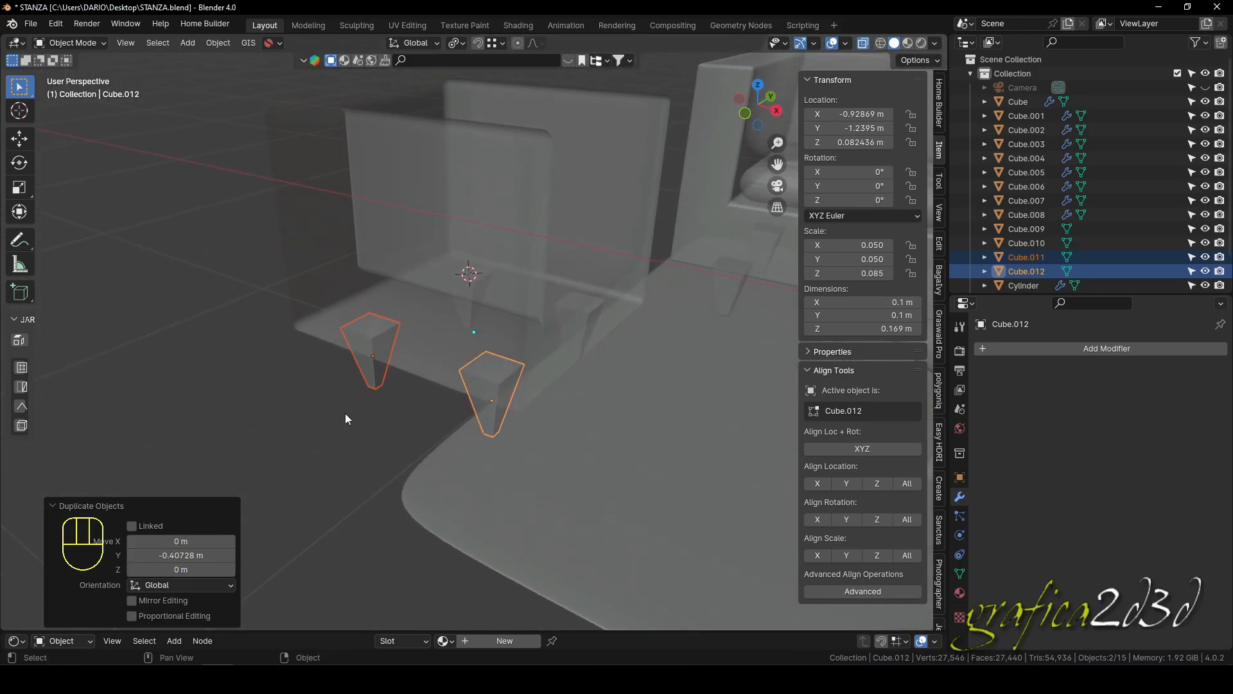
Deselect the armchair legs and turn X-ray off to show the furniture as solid objects.
left_click(339, 435)
key("alt")
scroll(337, 430, "down", 5)
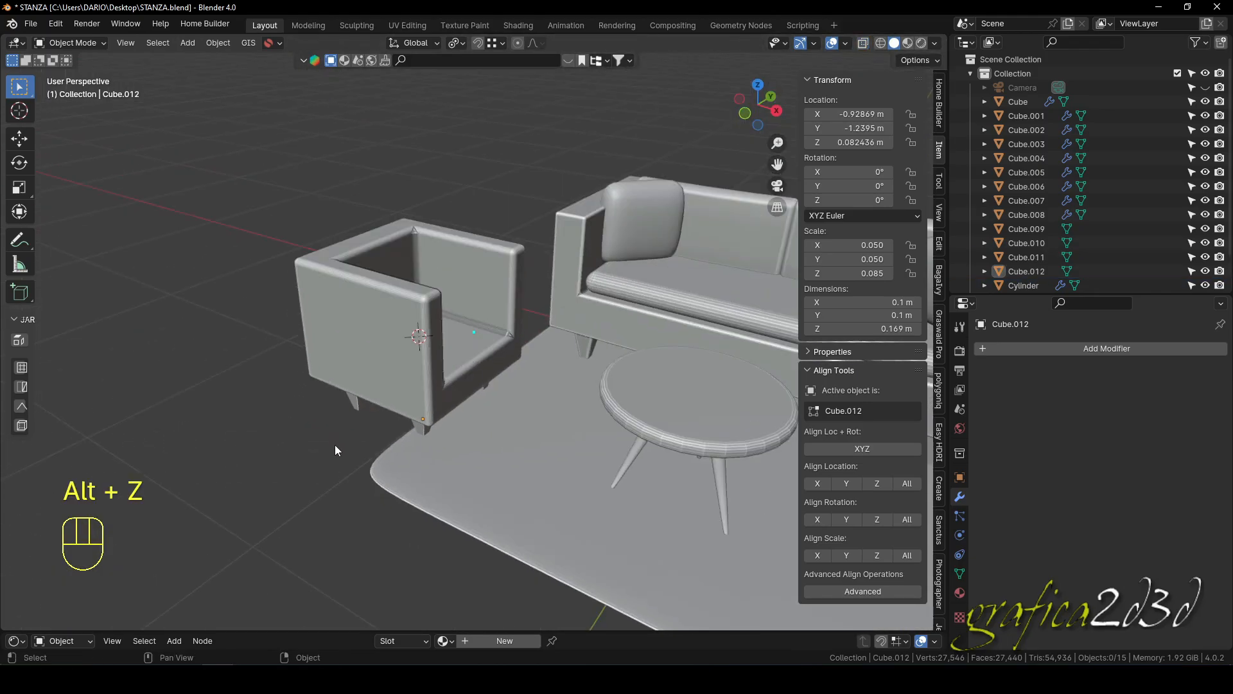
middle_click_drag(334, 444, 376, 445)
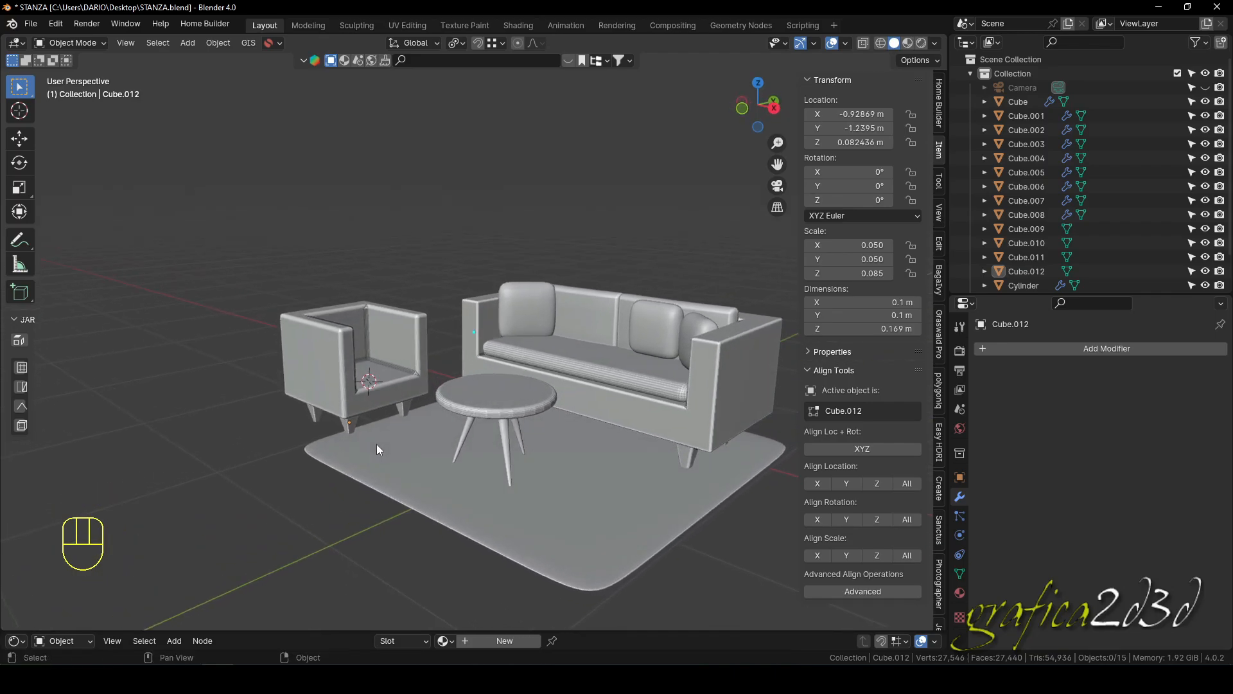
scroll(439, 276, "down", 2)
middle_click_drag(439, 272, 386, 341)
scroll(343, 345, "up", 4)
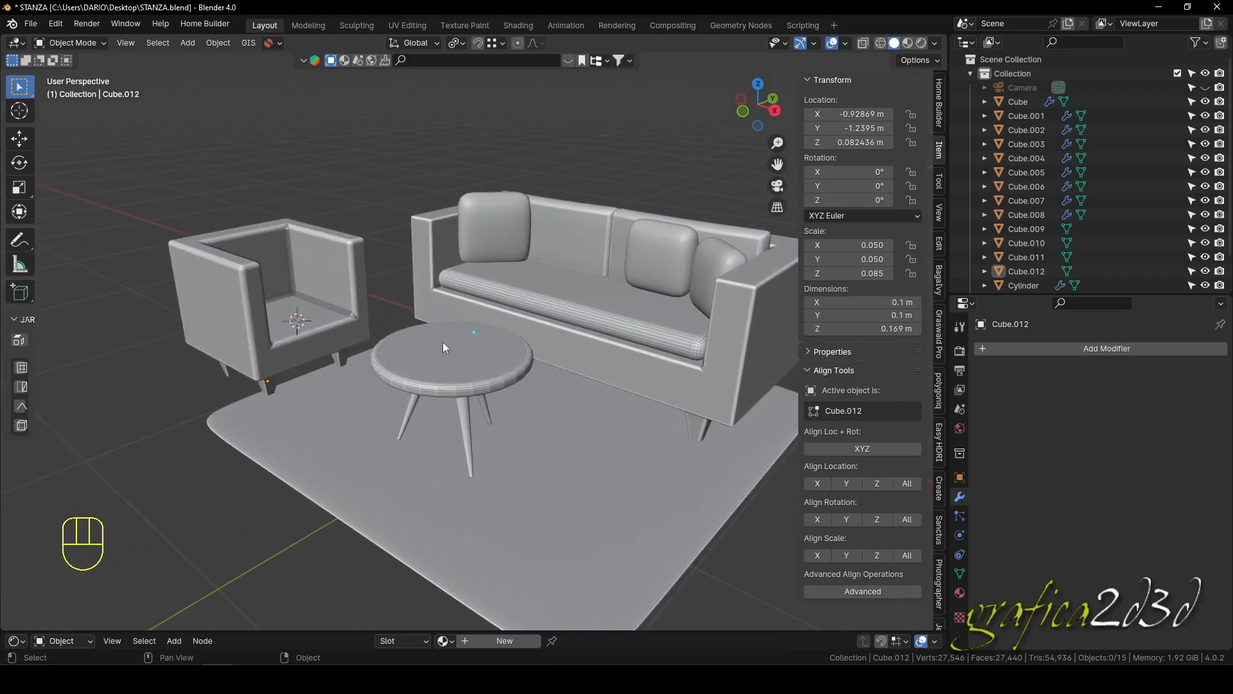
middle_click_drag(442, 342, 465, 394)
Duplicate the sofa's seat cushion about -0.68 m in X, -1.74 m in Y and 0.10 m in Z, beside the armchair.
left_click(599, 330)
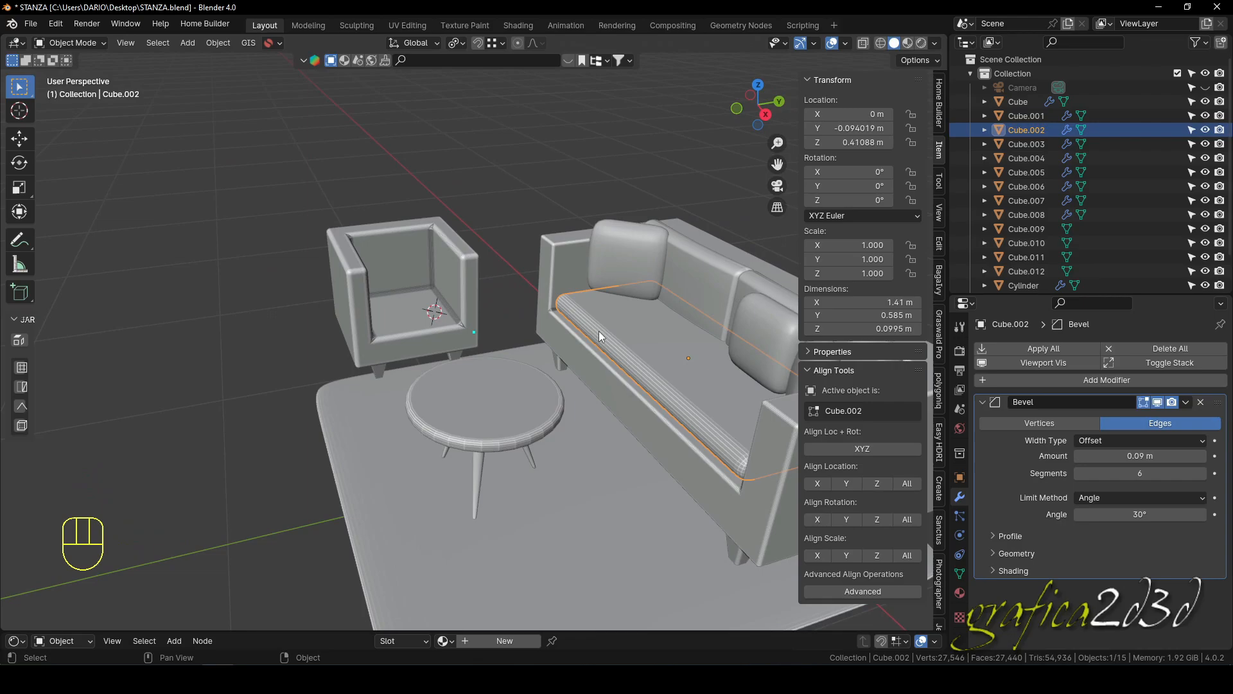
middle_click_drag(599, 330, 620, 347)
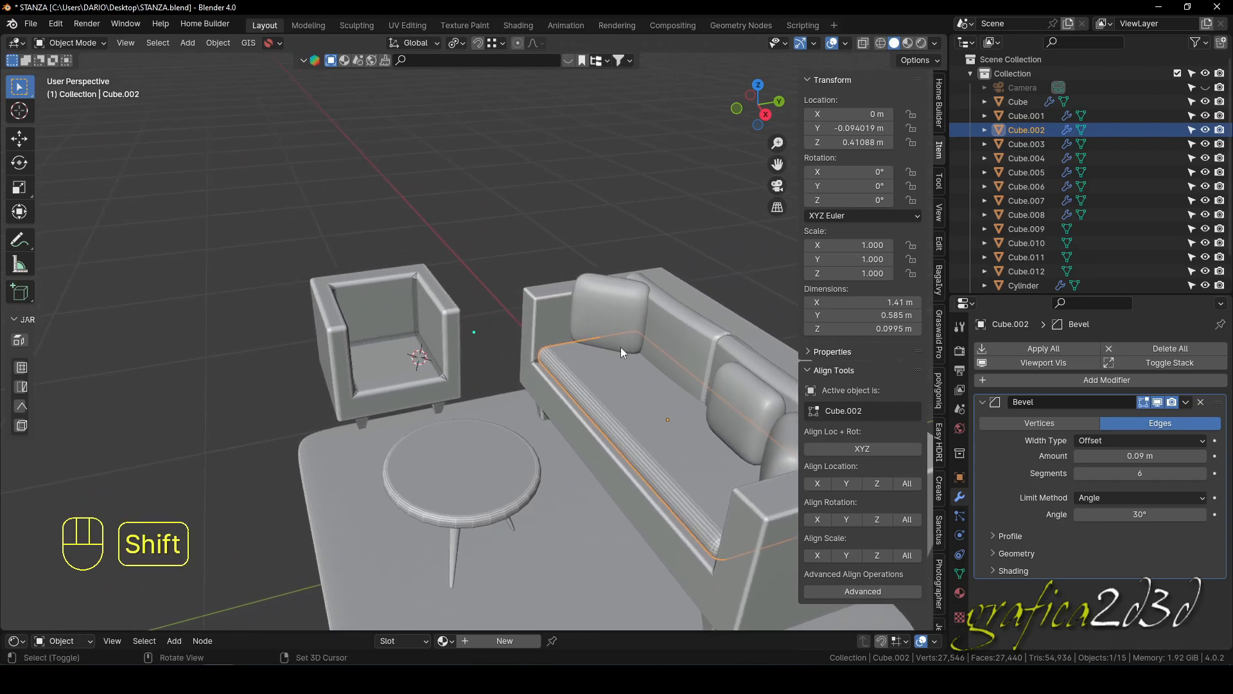
key("shift+d")
scroll(621, 347, "down", 2)
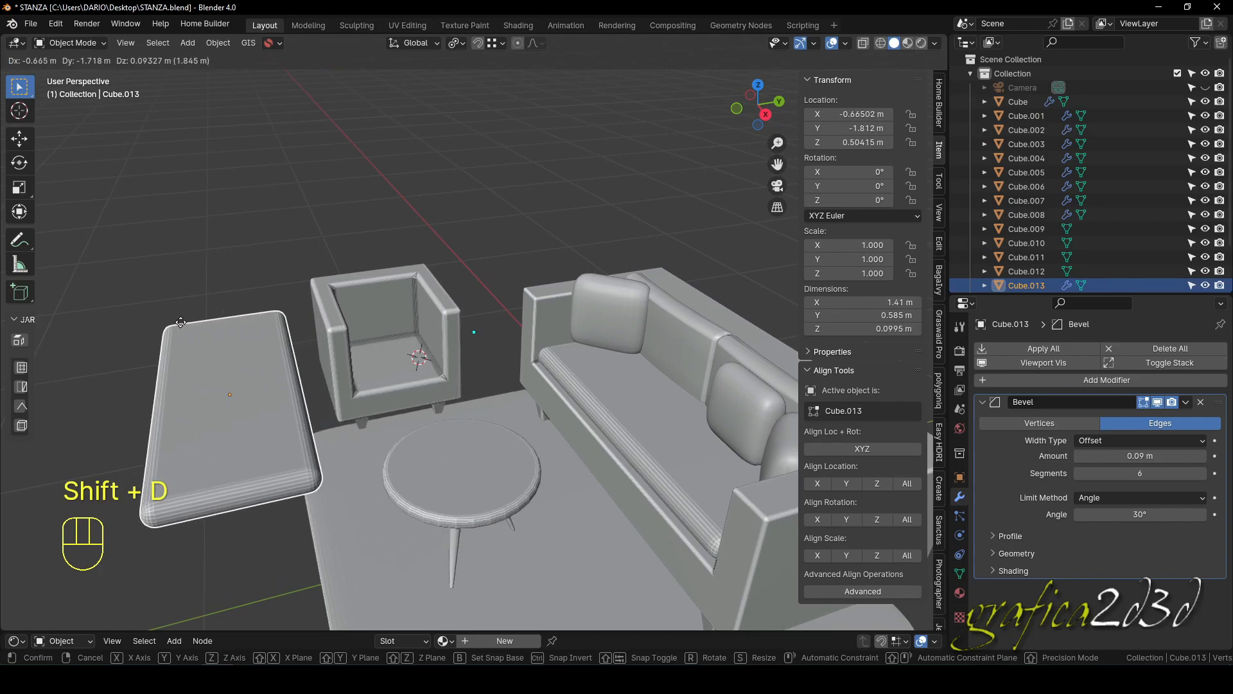
left_click(176, 319)
Shorten the duplicated seat cushion by scaling it to about 0.375 along X.
middle_click_drag(319, 336, 431, 396)
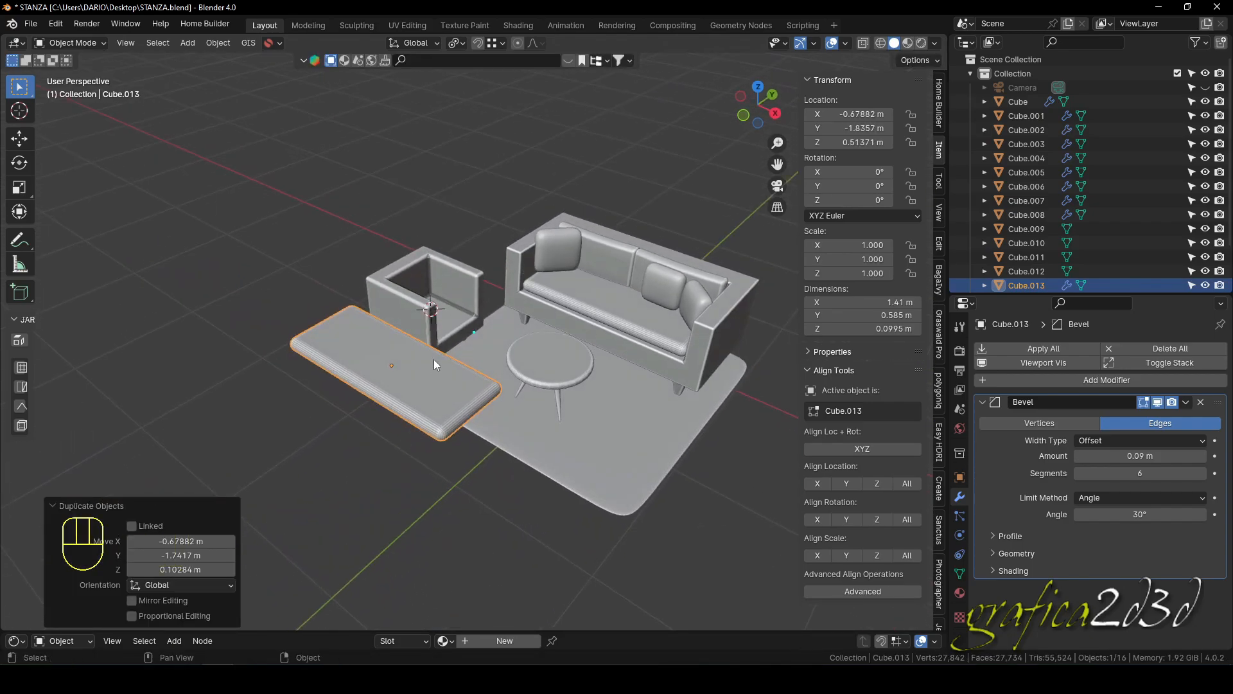
scroll(419, 368, "up", 2)
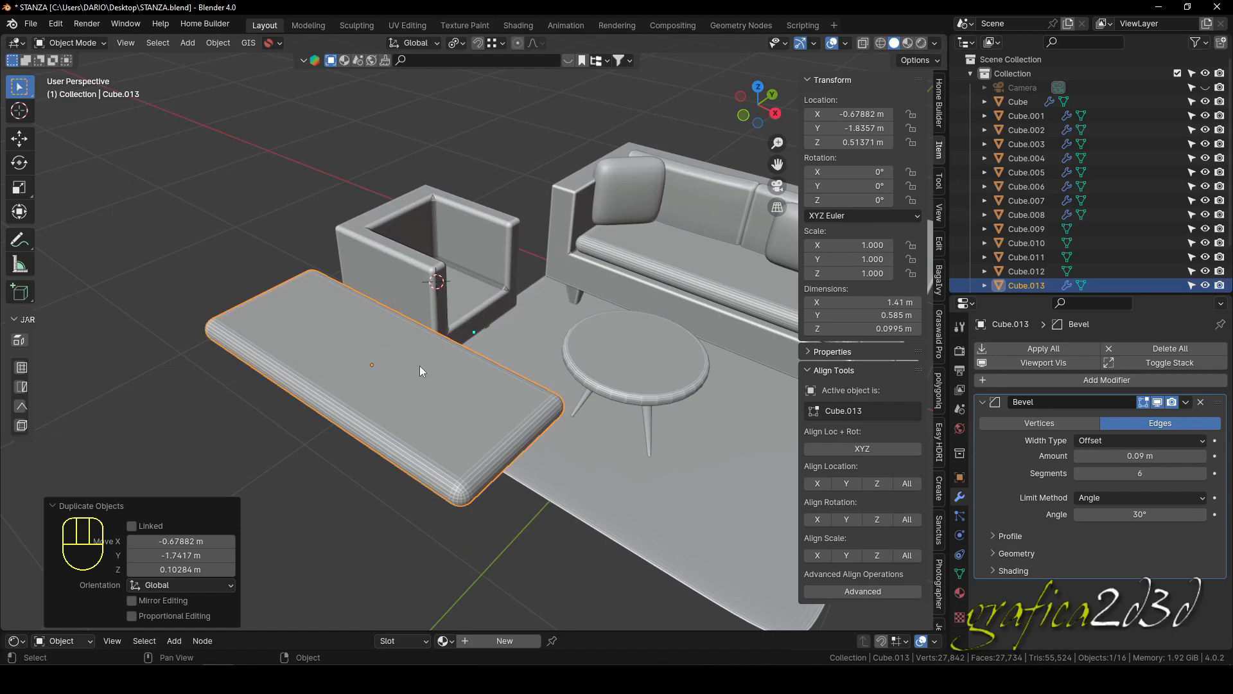
key("s")
key("x")
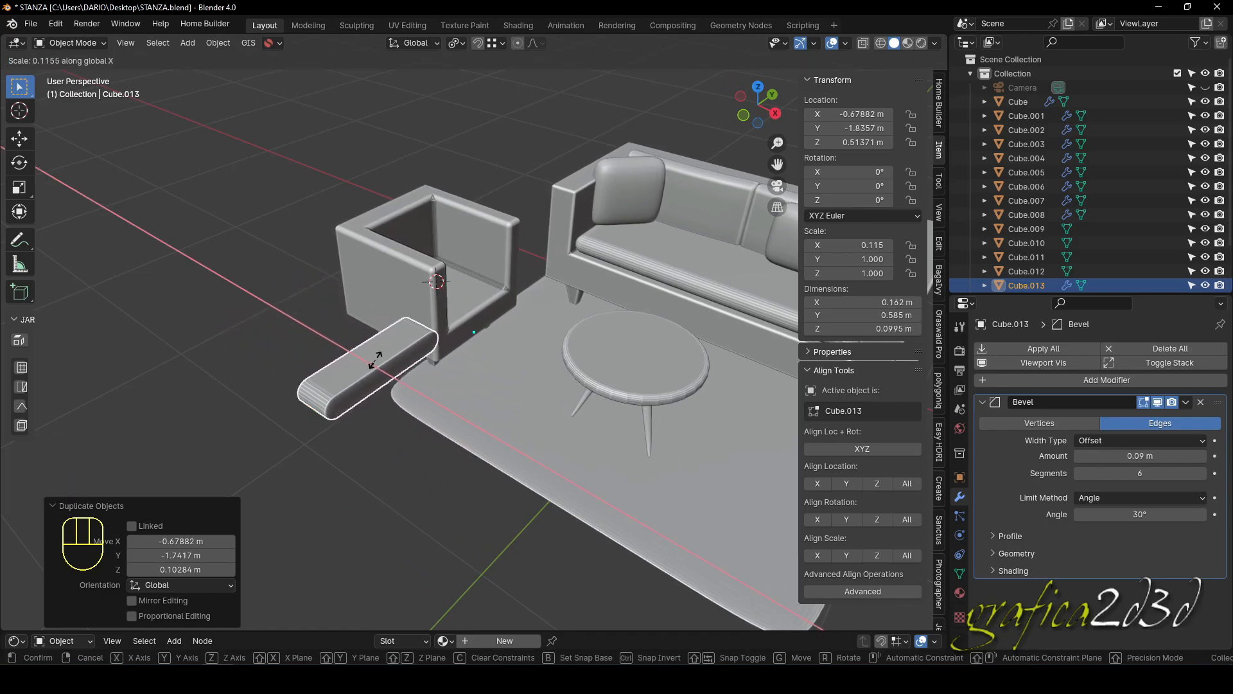
left_click(381, 352)
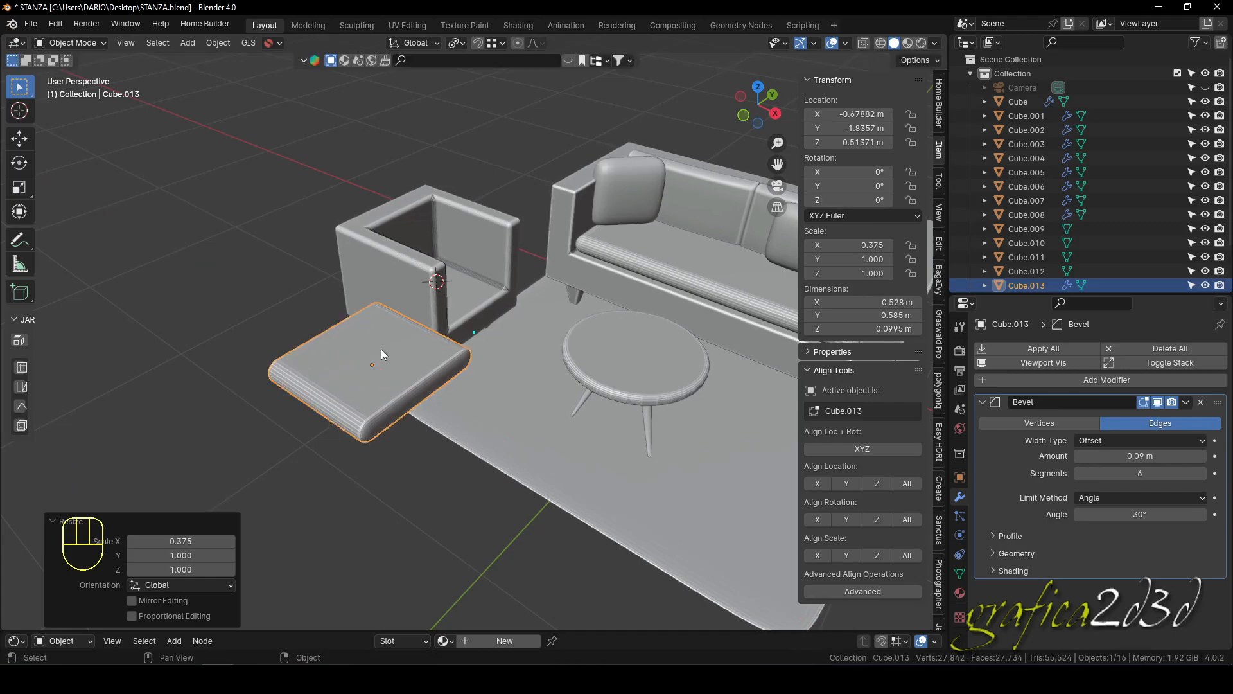
In top view, move the shortened cushion about -0.37 m in X and 0.78 m in Y over the armchair seat.
key("KP_7")
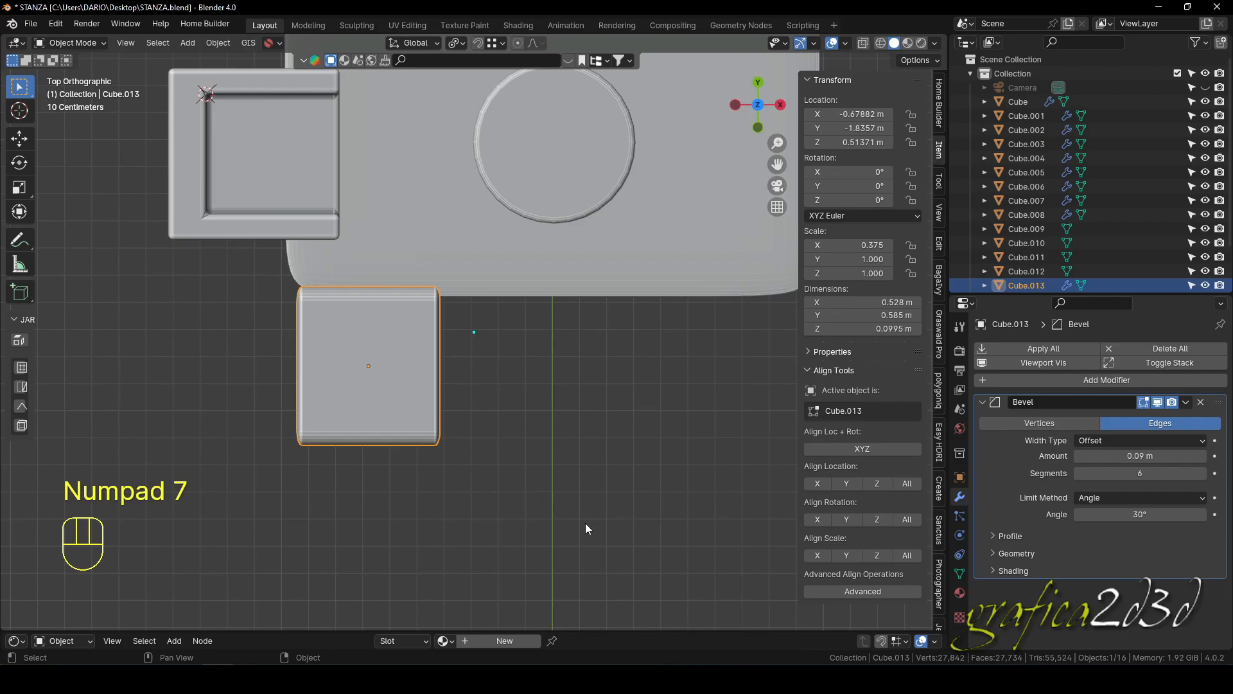
key("g")
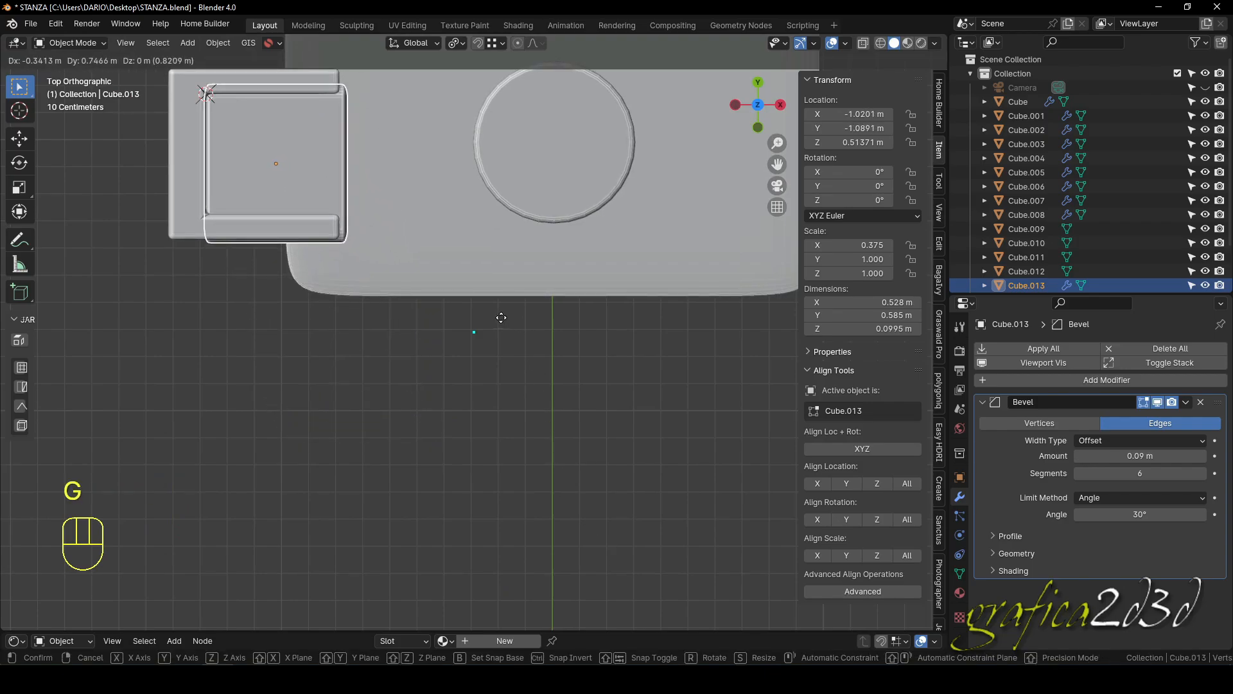
left_click(493, 314)
key("KP_Decimal")
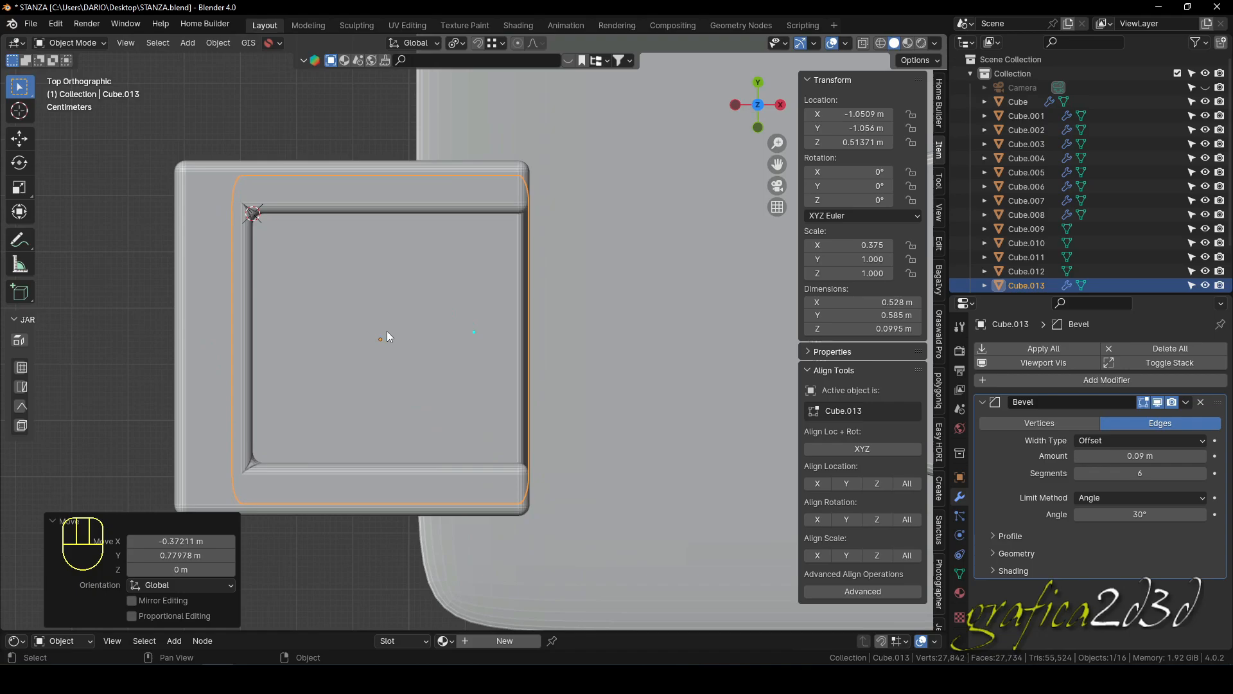
Scale the cushion to about 0.788 along Y so it fits between the armchair's armrests.
middle_click_drag(404, 365, 337, 284)
scroll(395, 361, "up", 2)
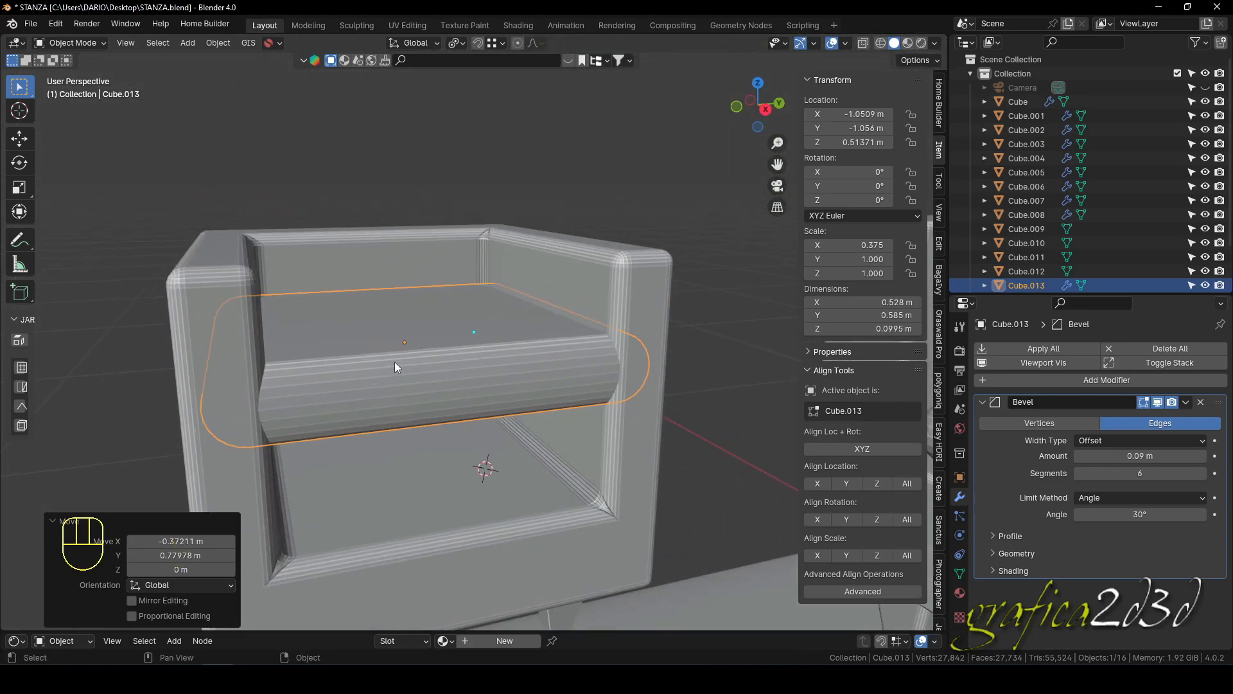
key("s")
key("x")
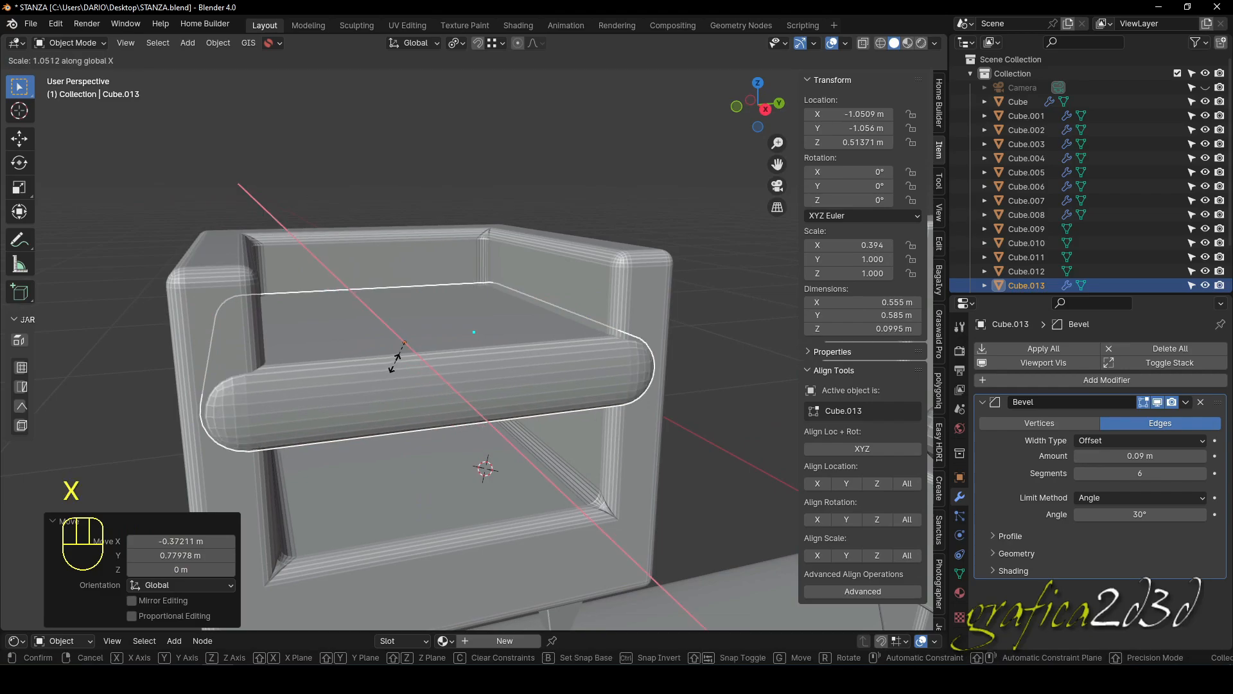
key("y")
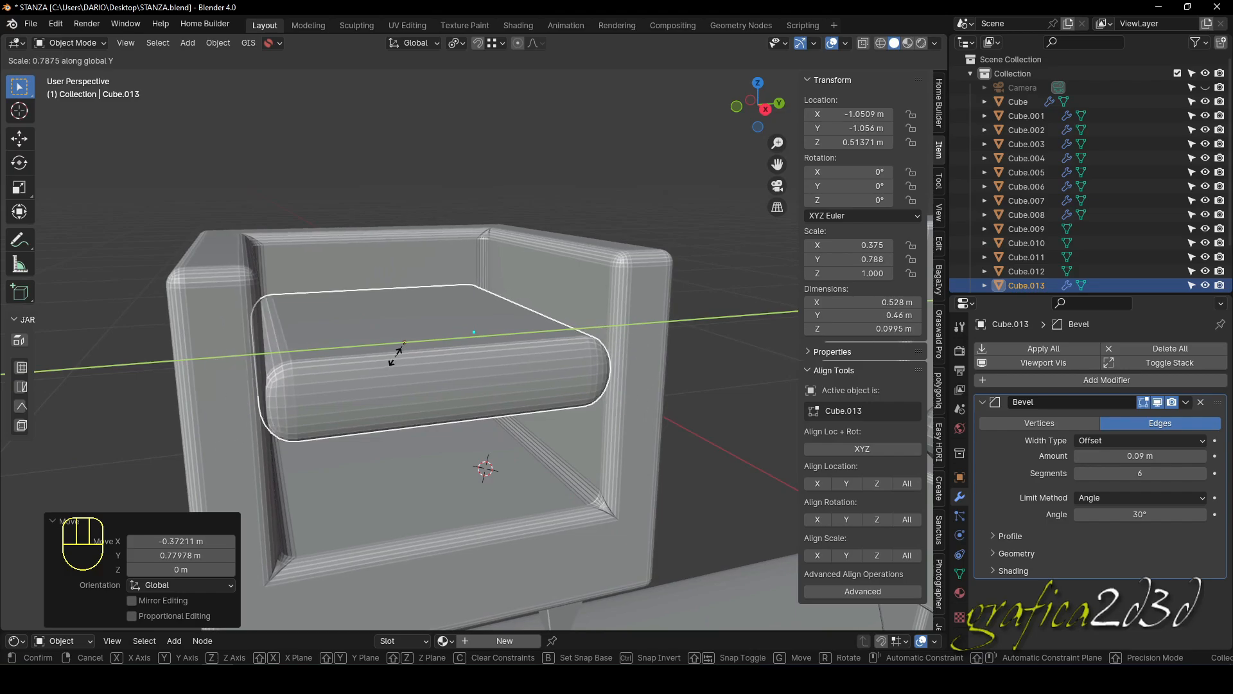
left_click(397, 355)
Lower the cushion about 0.16 m along Z onto the armchair's base.
middle_click_drag(404, 390, 453, 398, "shift")
key("g")
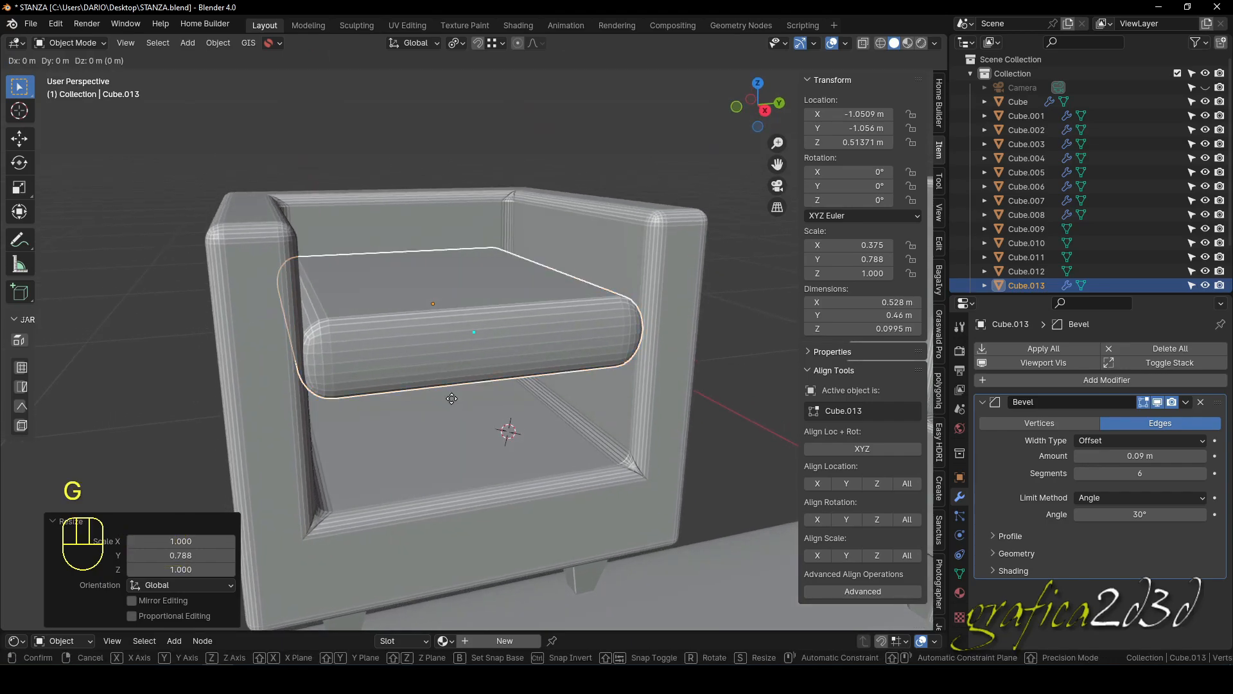
key("z")
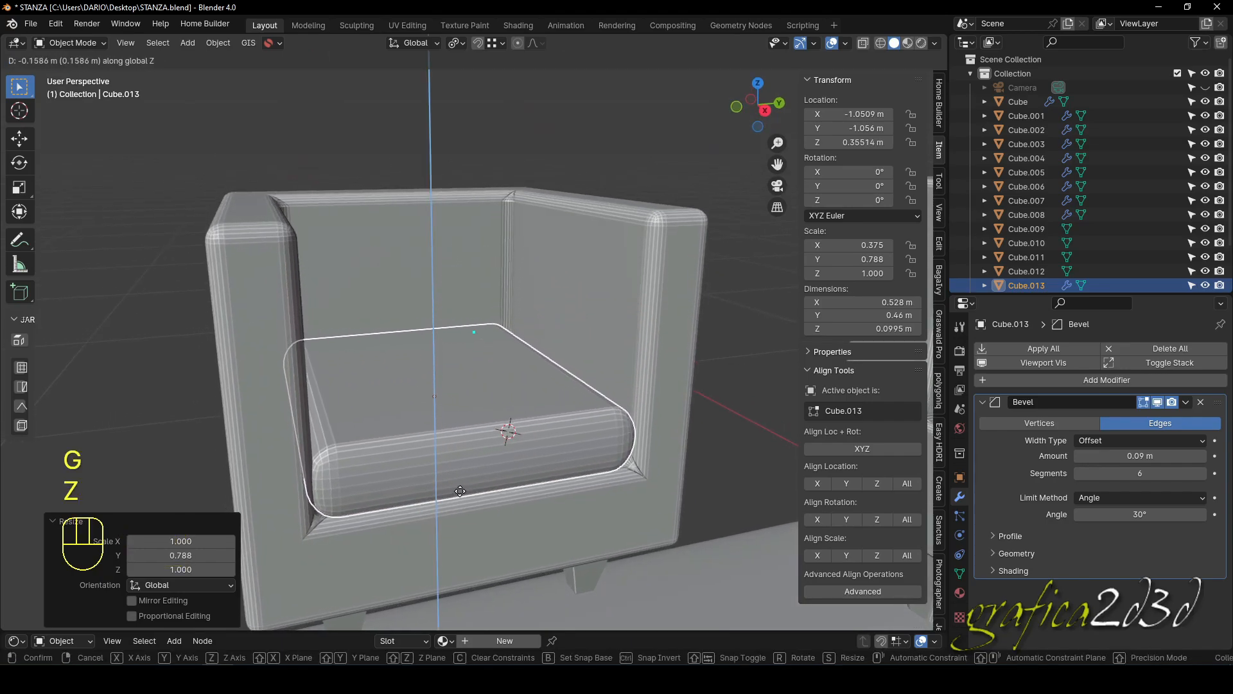
left_click(461, 492)
Shift the seat cushion about 0.03 m along X toward the armchair's open front.
middle_click_drag(487, 453, 553, 464)
scroll(477, 387, "up", 3)
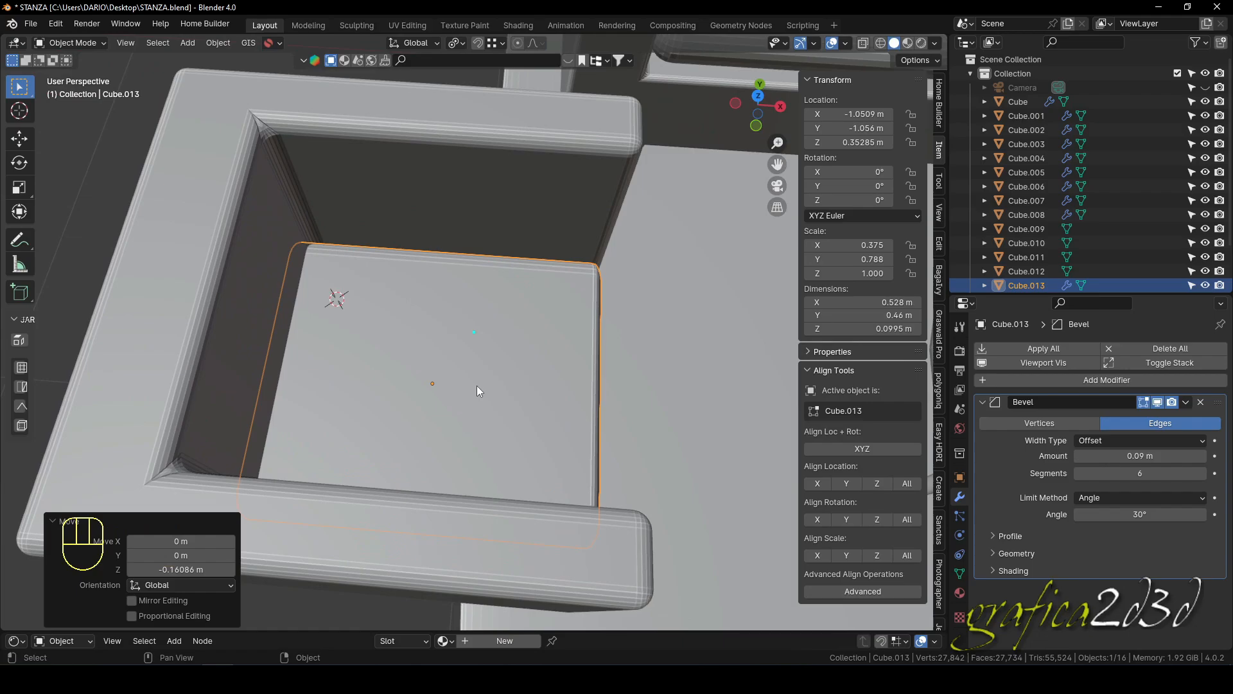
key("g")
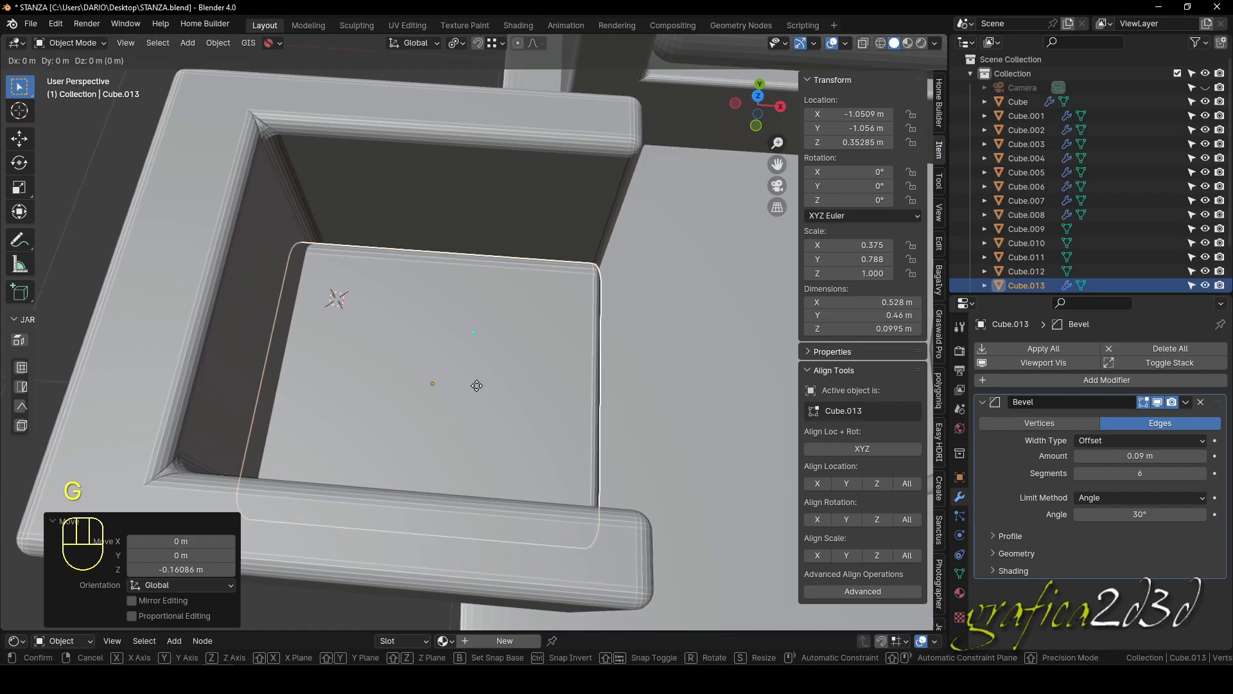
key("x")
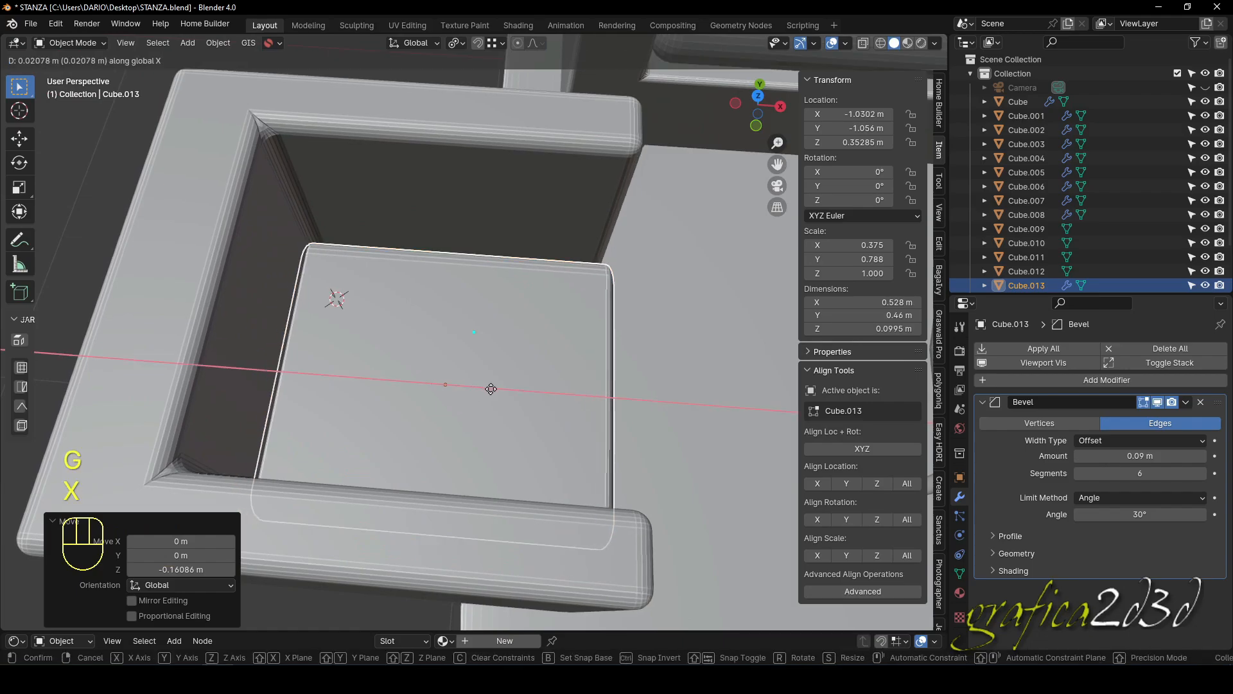
left_click(495, 389)
middle_click_drag(493, 406, 335, 309)
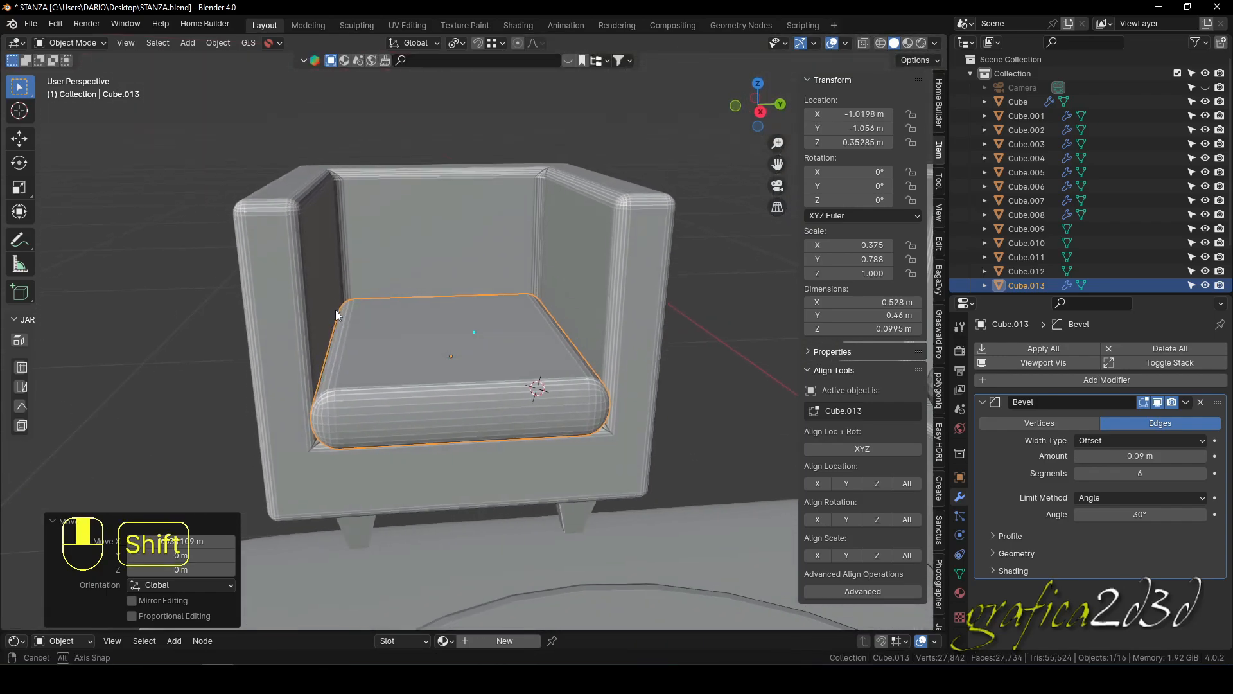
Deselect the seat cushion and examine how the armchair looks beside the sofa and coffee table.
scroll(369, 341, "down", 4)
scroll(513, 311, "up", 1)
left_click(513, 311)
scroll(488, 321, "down", 4)
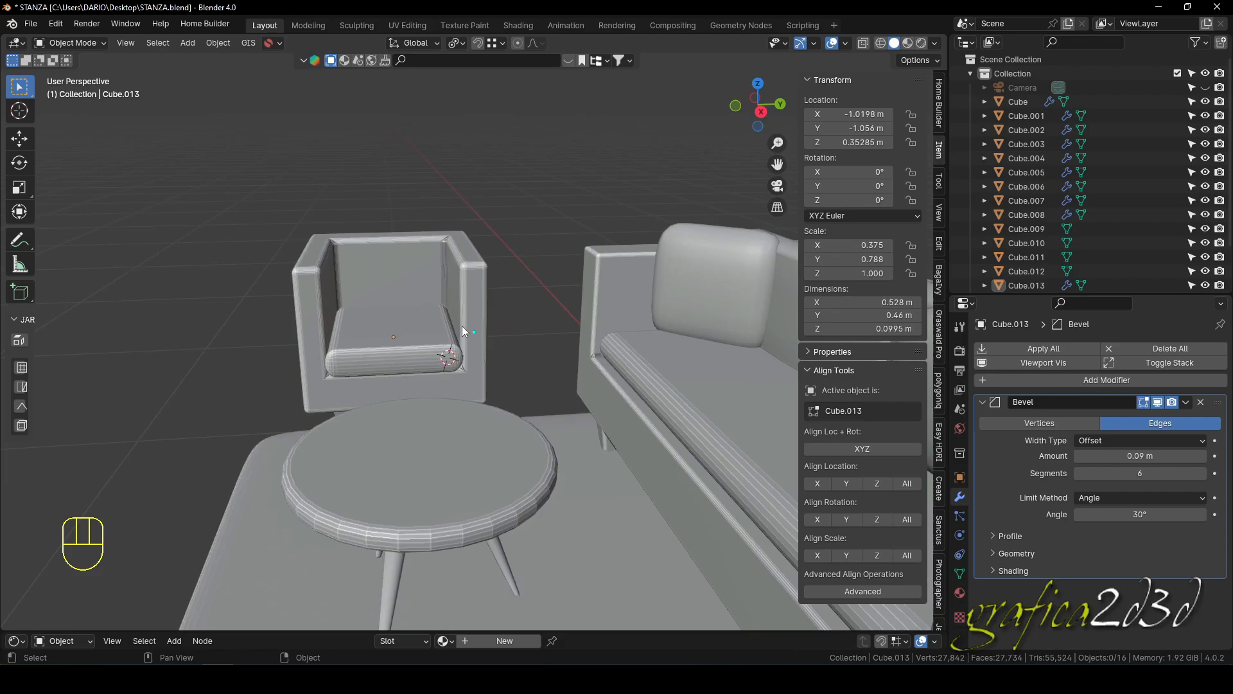
middle_click_drag(463, 329, 380, 311)
middle_click_drag(341, 357, 395, 361, "shift")
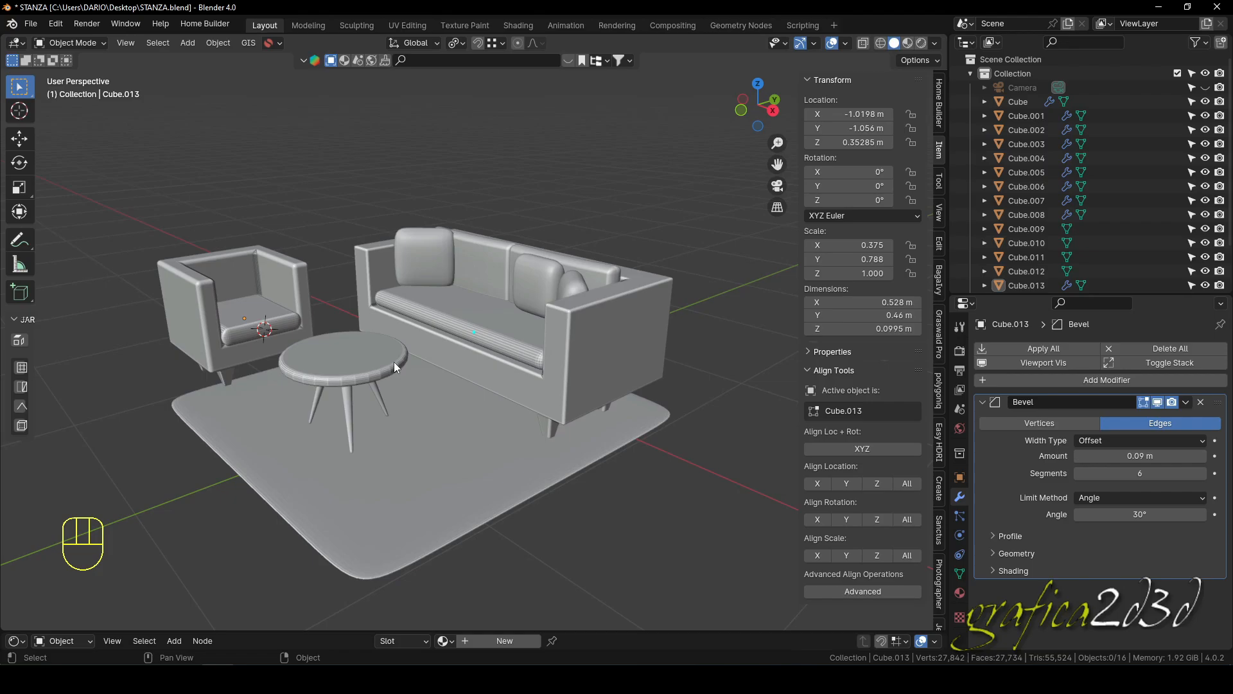
scroll(390, 340, "up", 4)
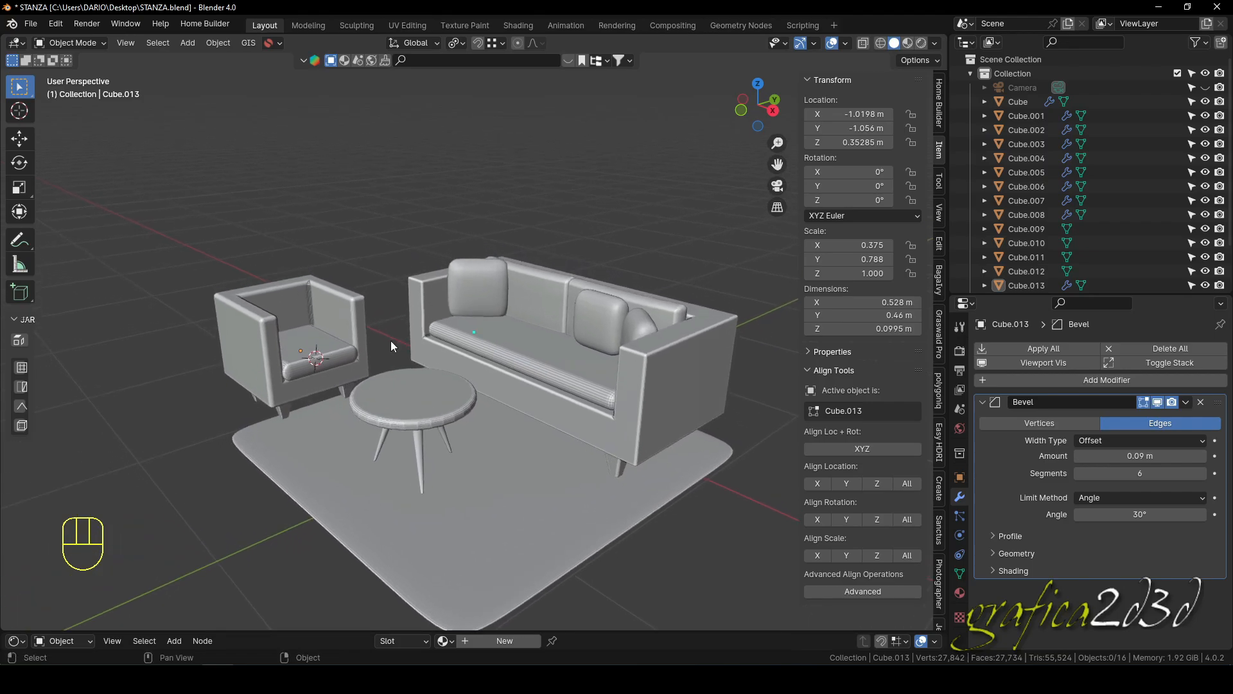
scroll(309, 318, "up", 2)
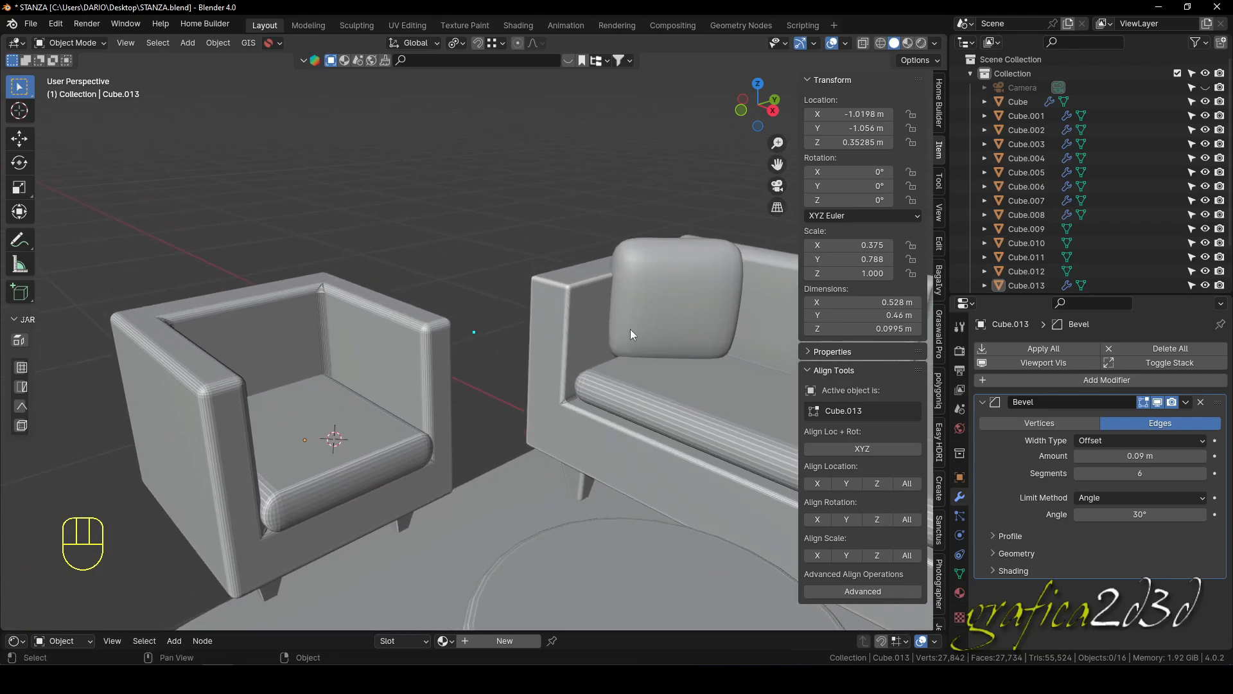
scroll(423, 231, "down", 4)
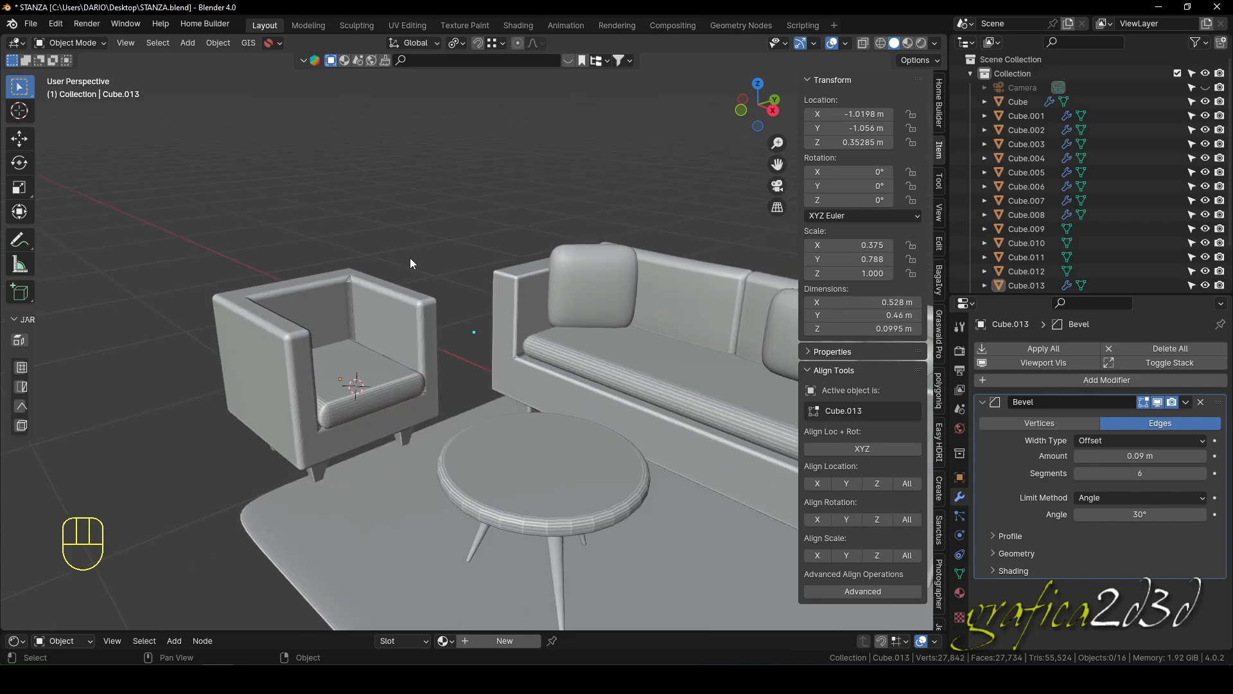
scroll(361, 271, "down", 4)
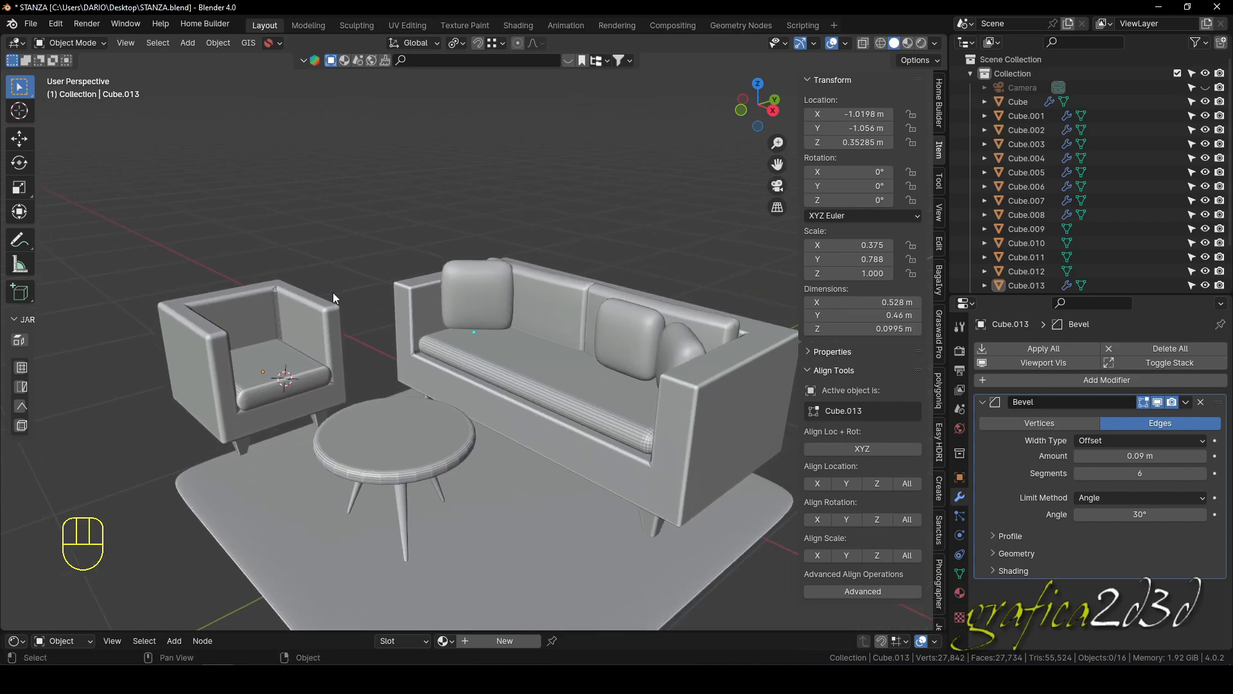
In top view, duplicate the straight pillow near the sofa's right end about -1.44 m in X and -1.05 m in Y onto the armchair.
key("KP_7")
middle_click_drag(424, 337, 448, 233, "shift")
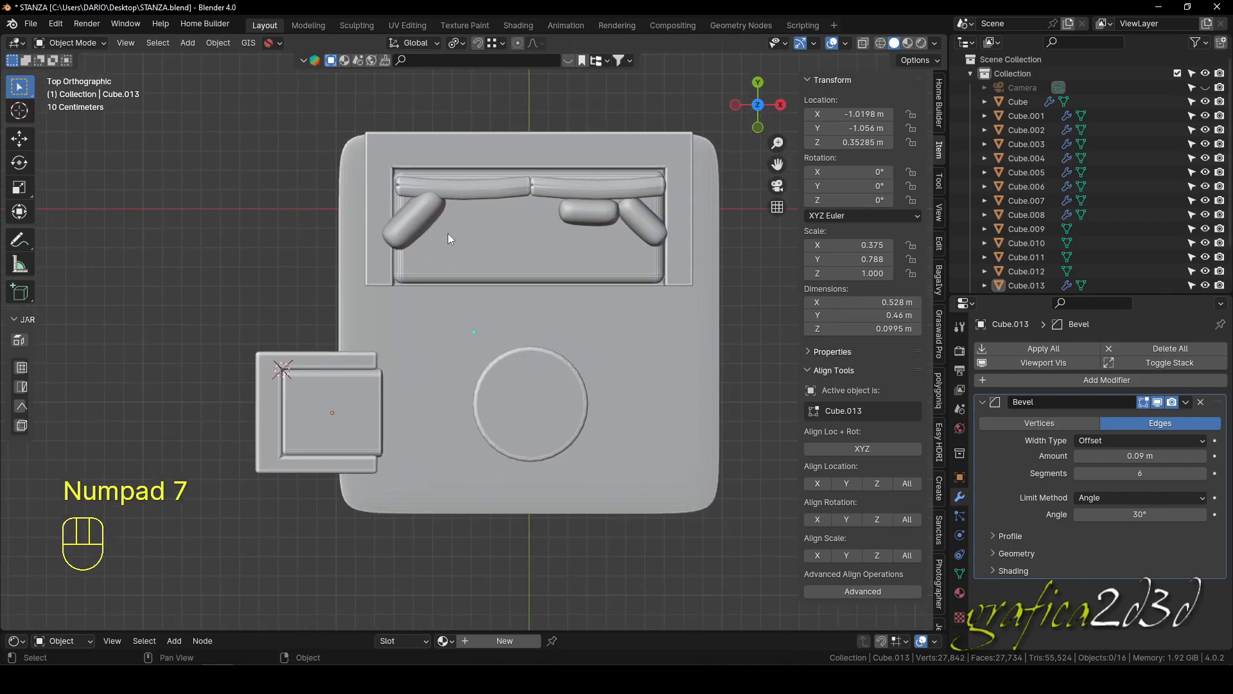
left_click(576, 216)
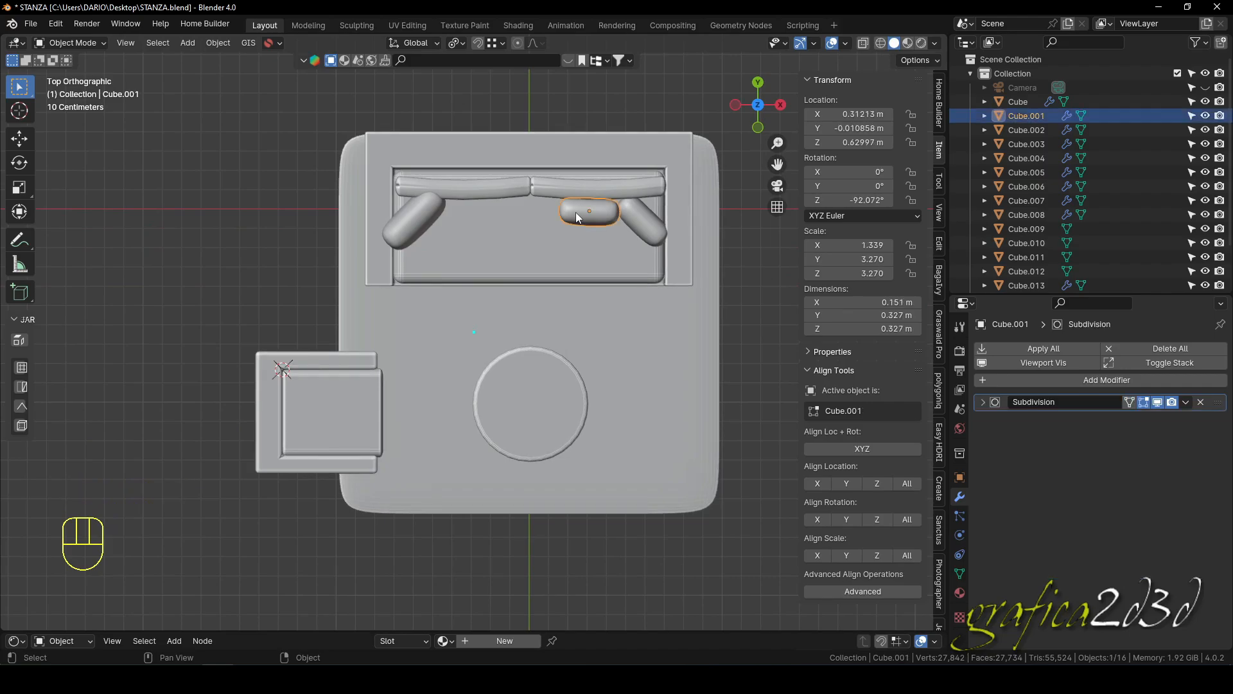
key("shift+d")
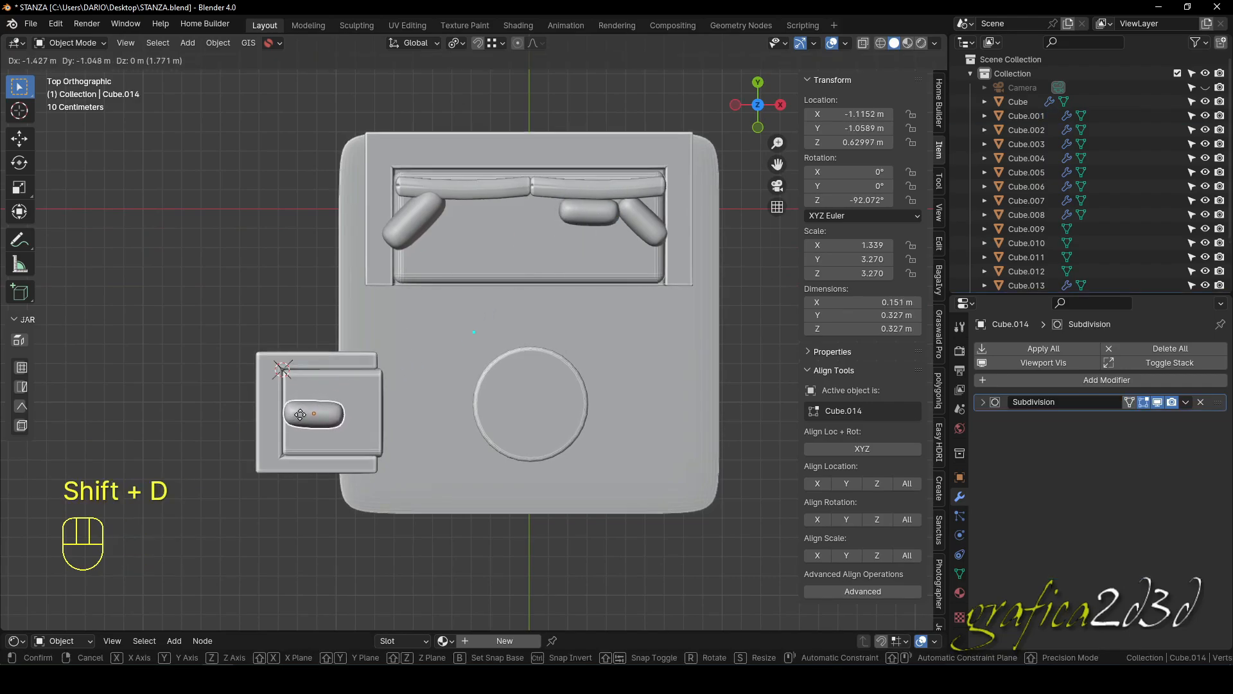
left_click(298, 418)
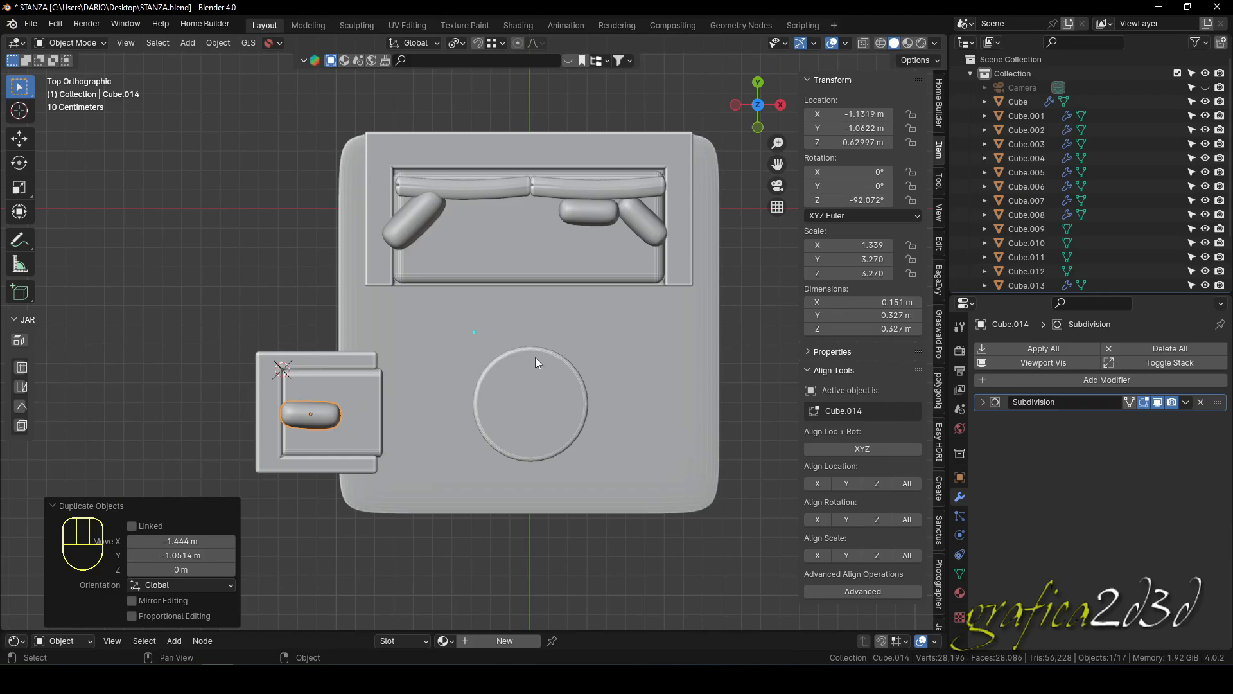
Rotate the duplicated pillow about -92.2° around Z and move it about -0.08 m in X and 0.01 m in Y against the armchair's backrest.
key("r")
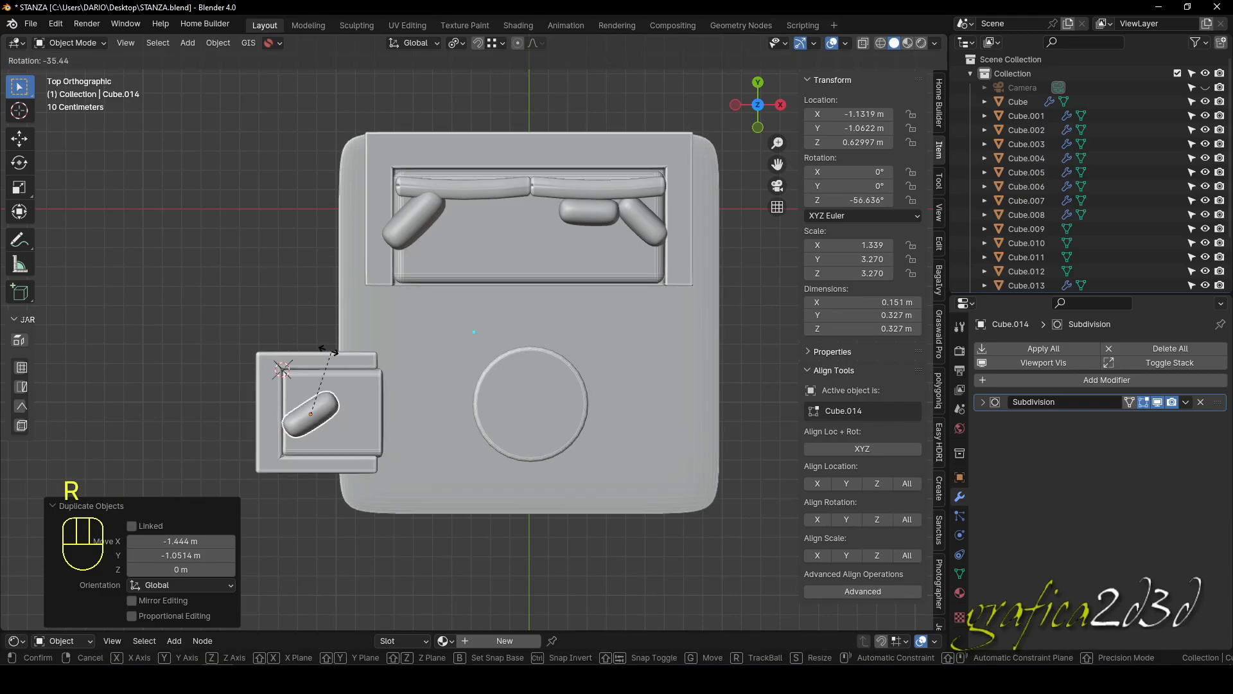
left_click(238, 320)
scroll(298, 439, "up", 7)
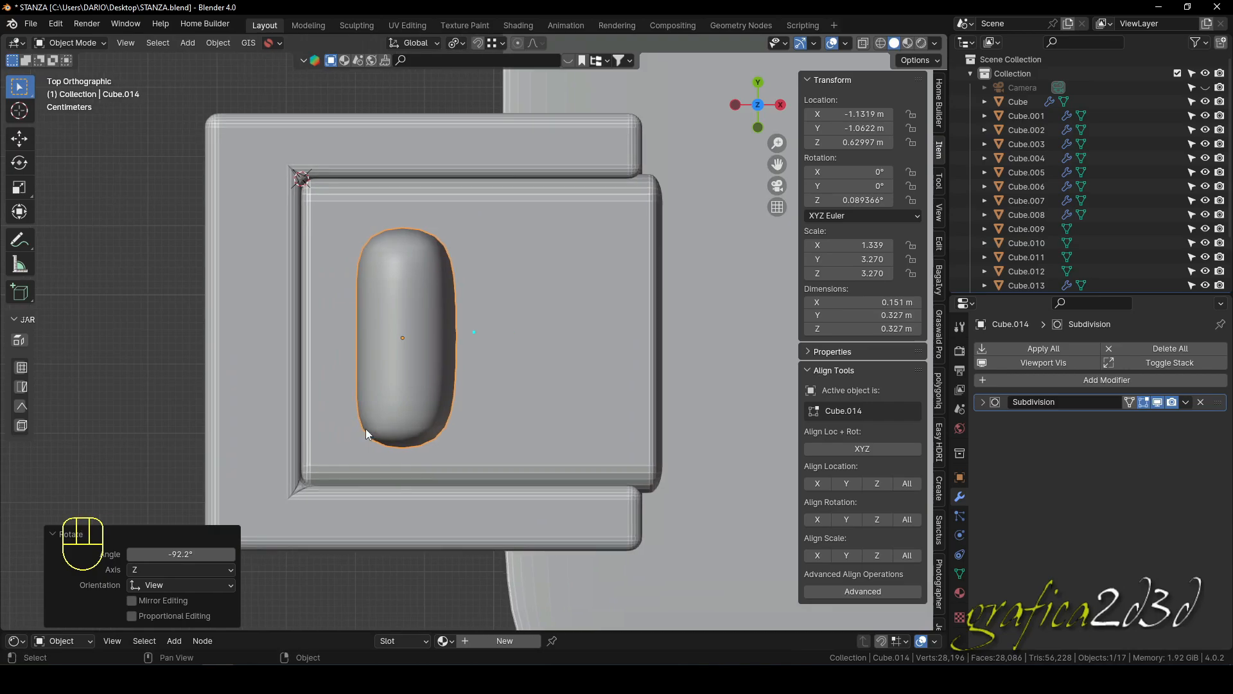
key("g")
left_click(385, 431)
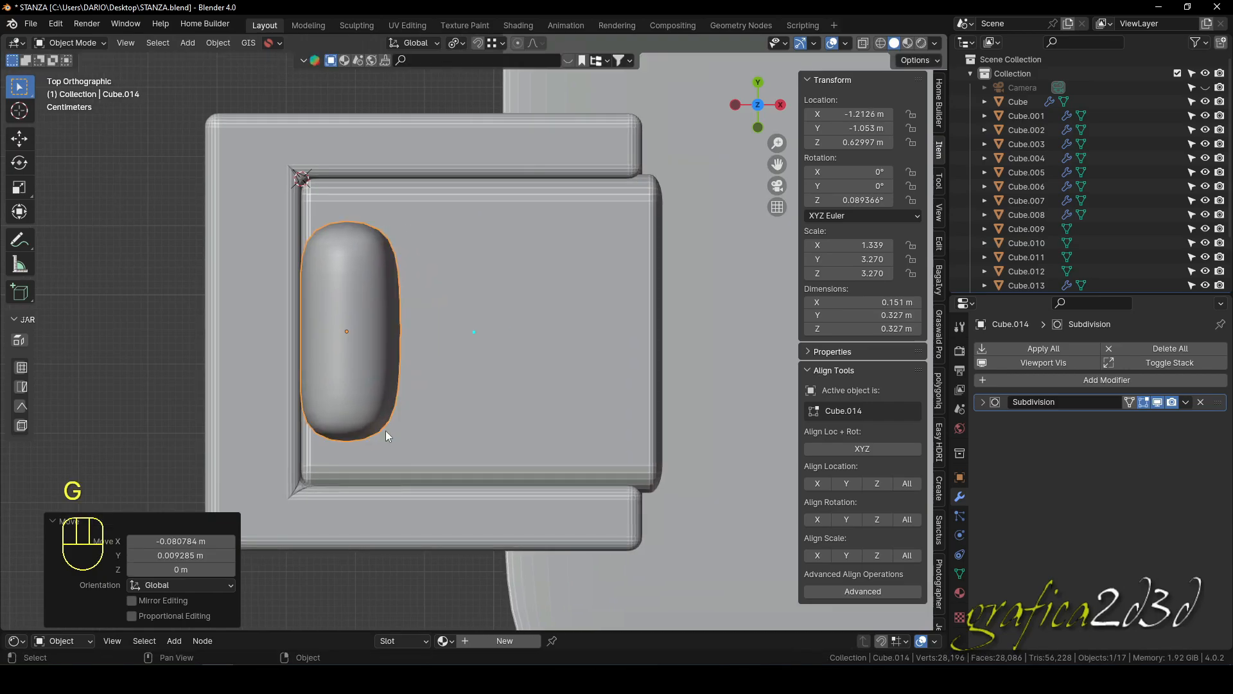
Lower the armchair pillow about 0.083 m along Z so it rests on the seat cushion.
middle_click_drag(385, 430, 372, 346)
key("g")
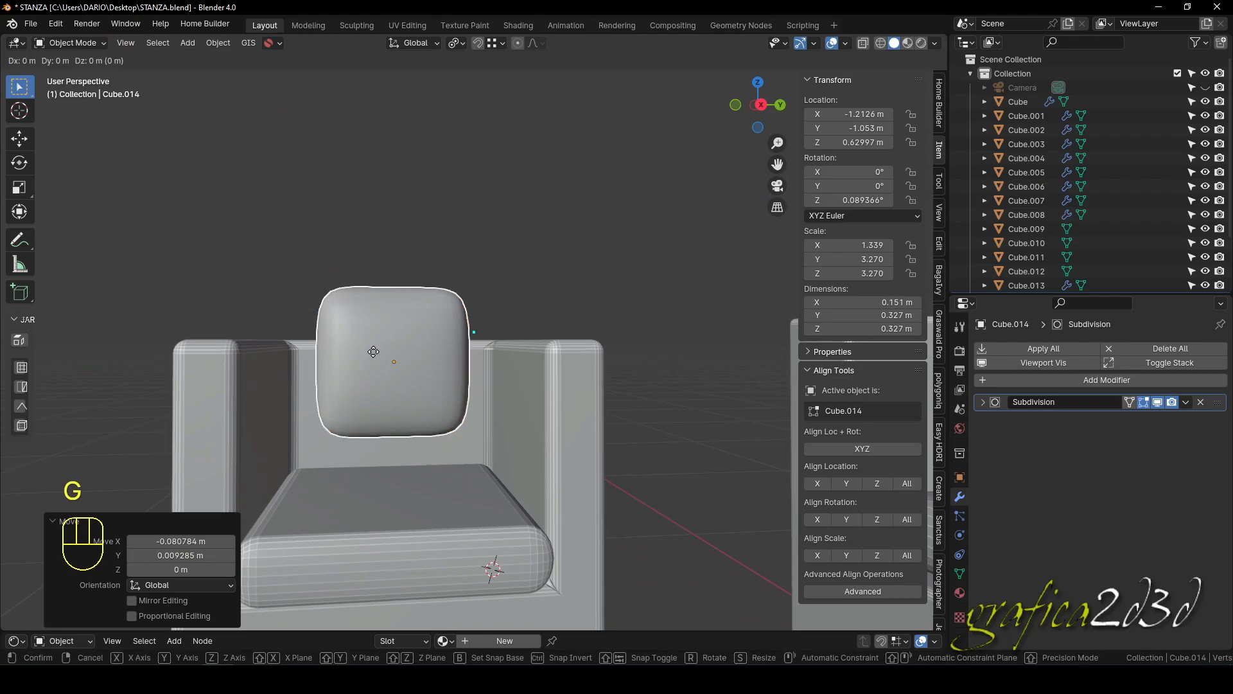
key("z")
left_click(378, 392)
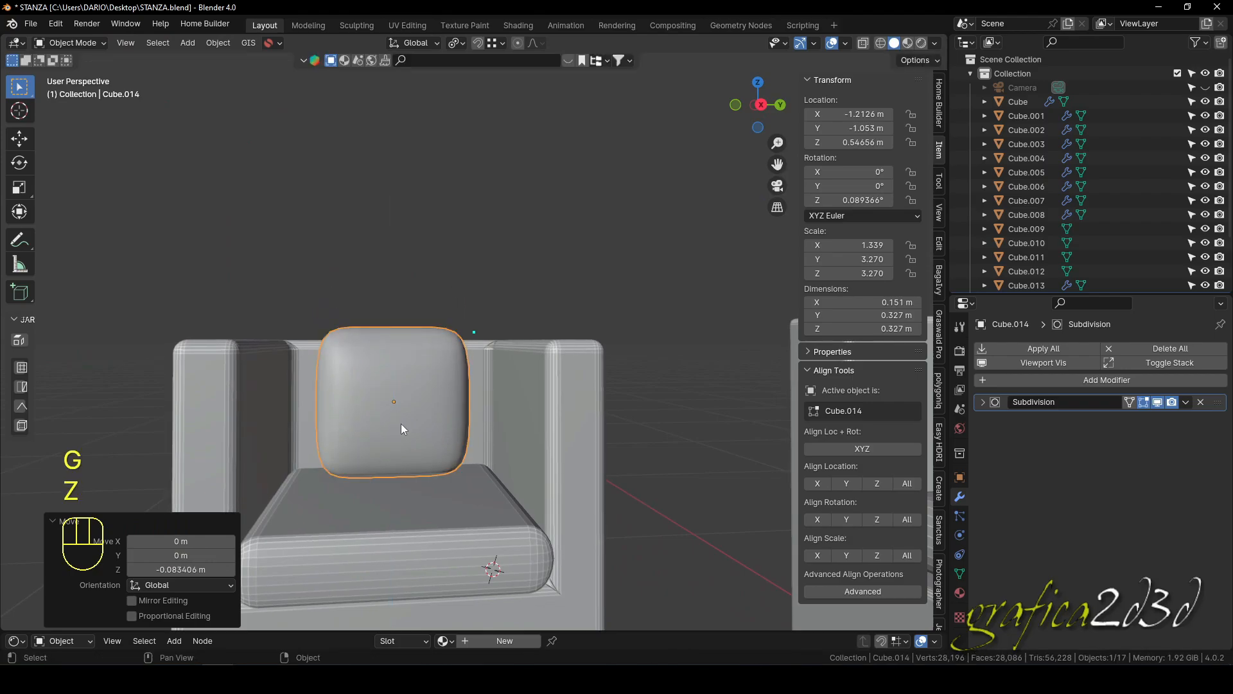
Stretch the armchair pillow along Y to a width of about 0.44 m, then deselect it and view the whole furniture set.
middle_click_drag(401, 423, 397, 407, "shift")
key("s")
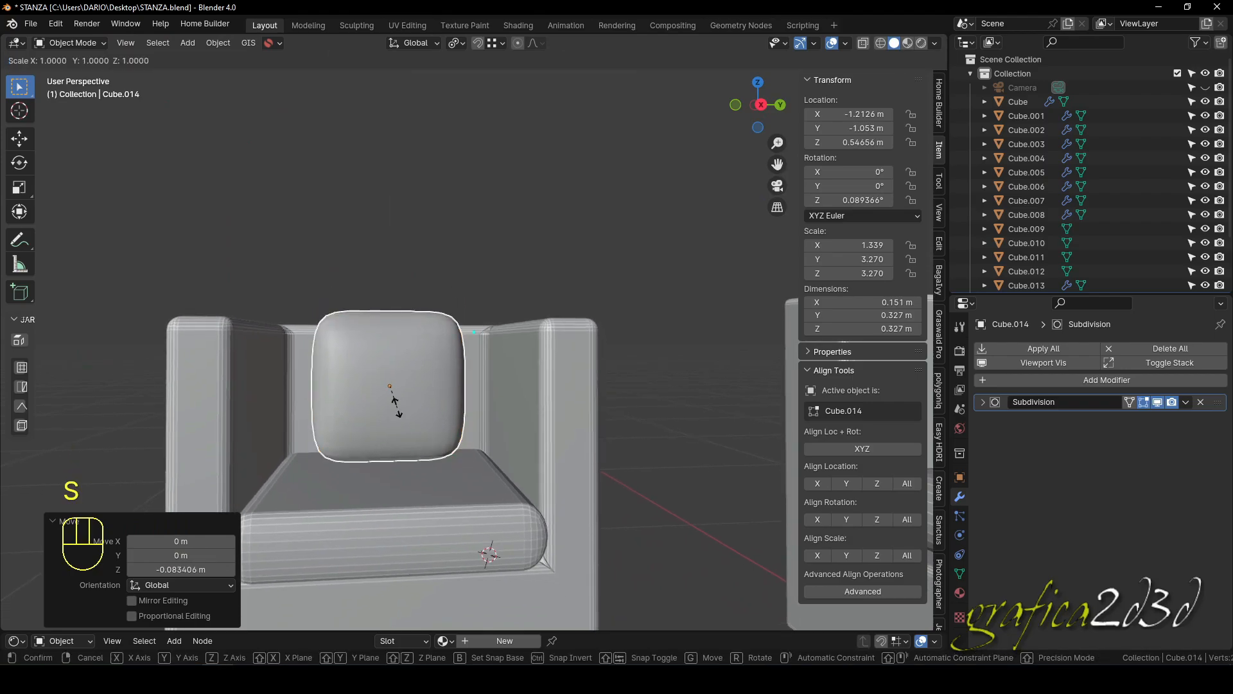
key("y")
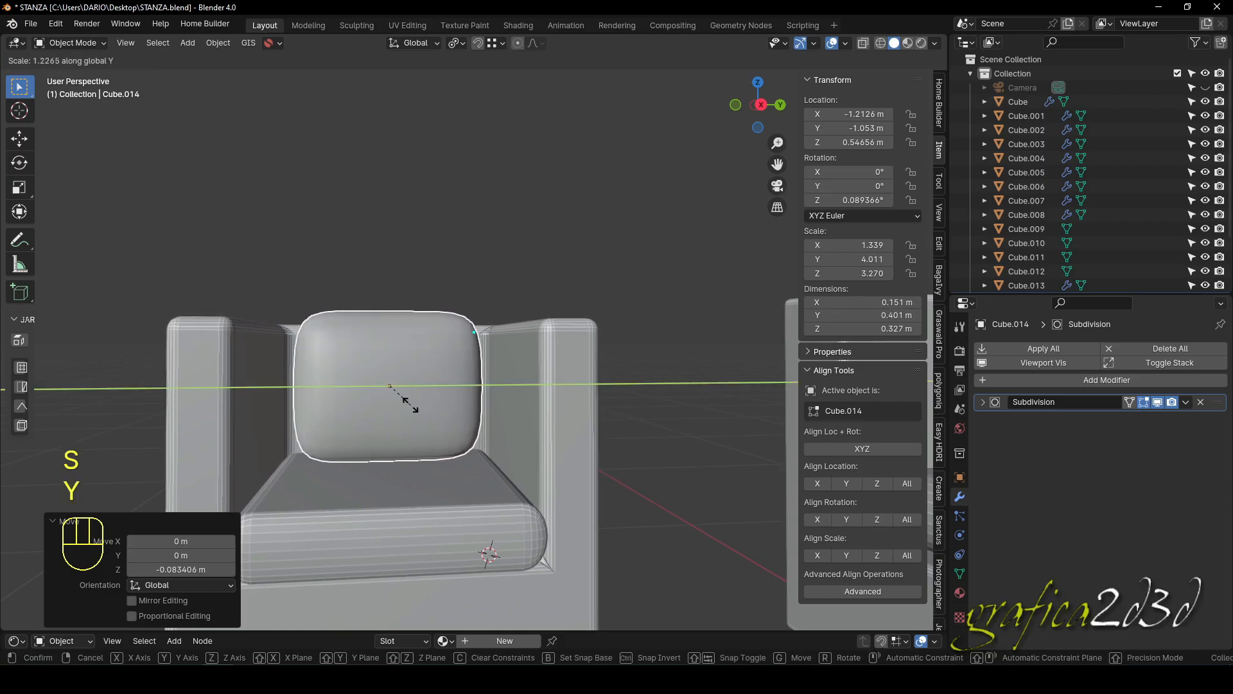
left_click(414, 405)
scroll(427, 407, "down", 1)
middle_click_drag(389, 412, 428, 413, "shift")
left_click(452, 225)
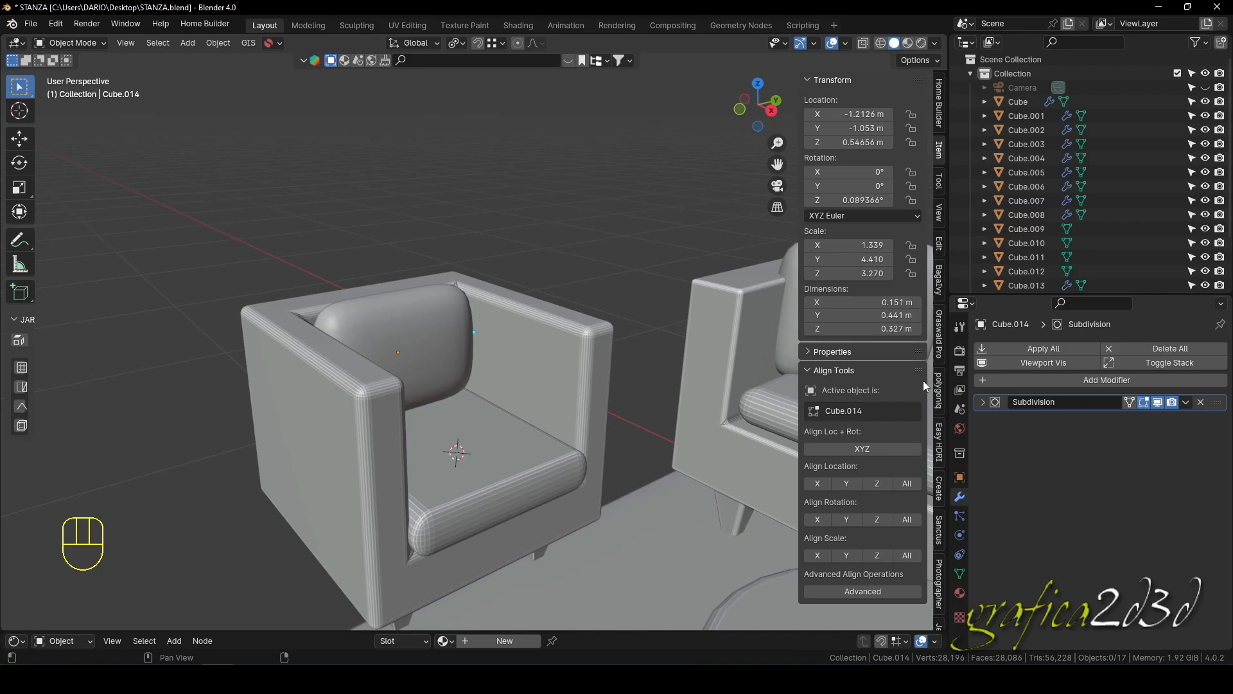
scroll(607, 418, "down", 3)
middle_click_drag(580, 412, 348, 406, "shift")
scroll(289, 366, "down", 3)
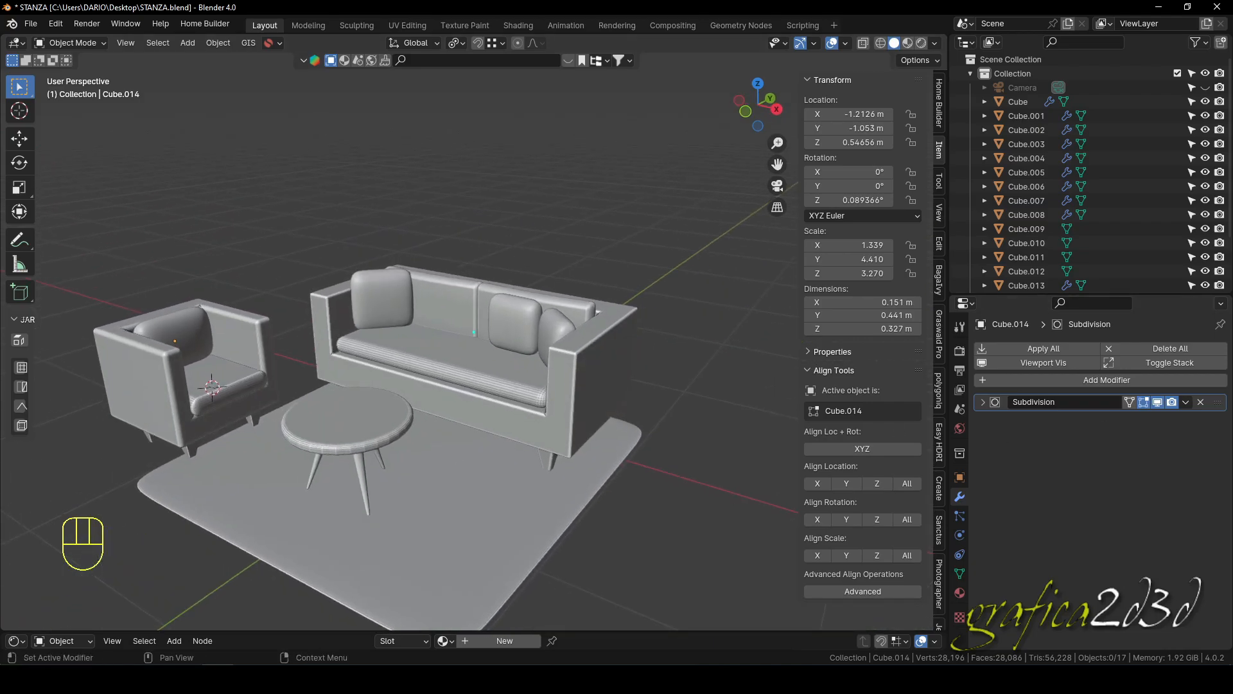